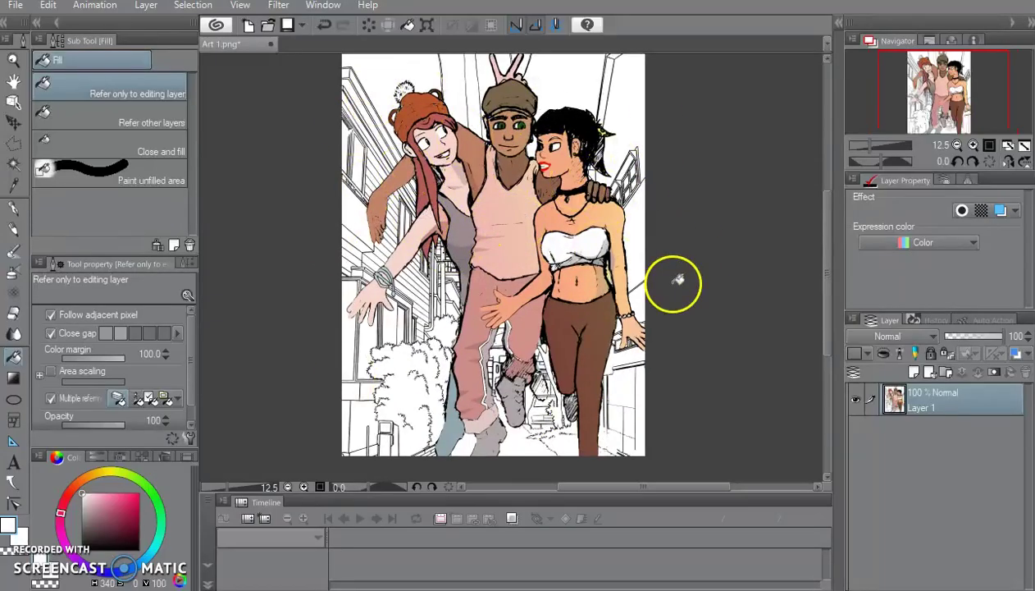
# Choose a dark green on the colour wheel
pyautogui.scroll(-2, 451, 416)
pyautogui.scroll(3, 435, 436)
pyautogui.scroll(-1, 441, 400)
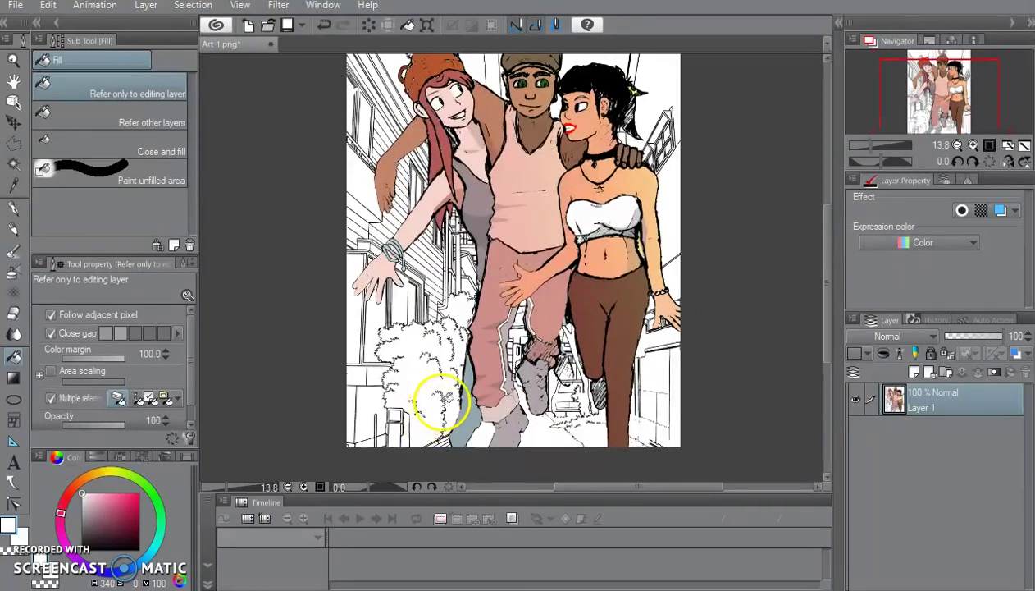
pyautogui.scroll(1, 441, 400)
pyautogui.click(150, 490)
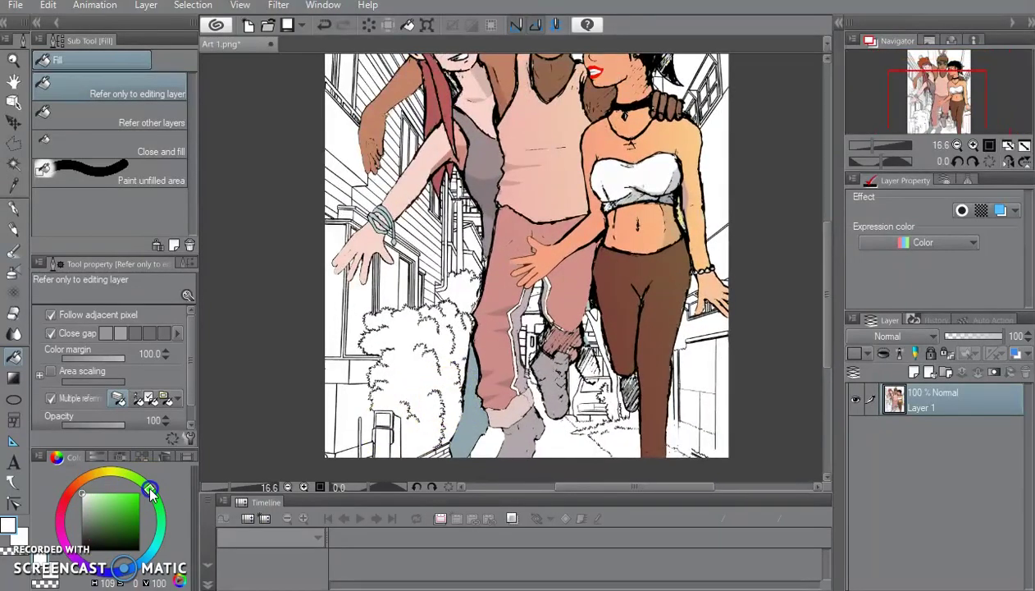
pyautogui.click(127, 503)
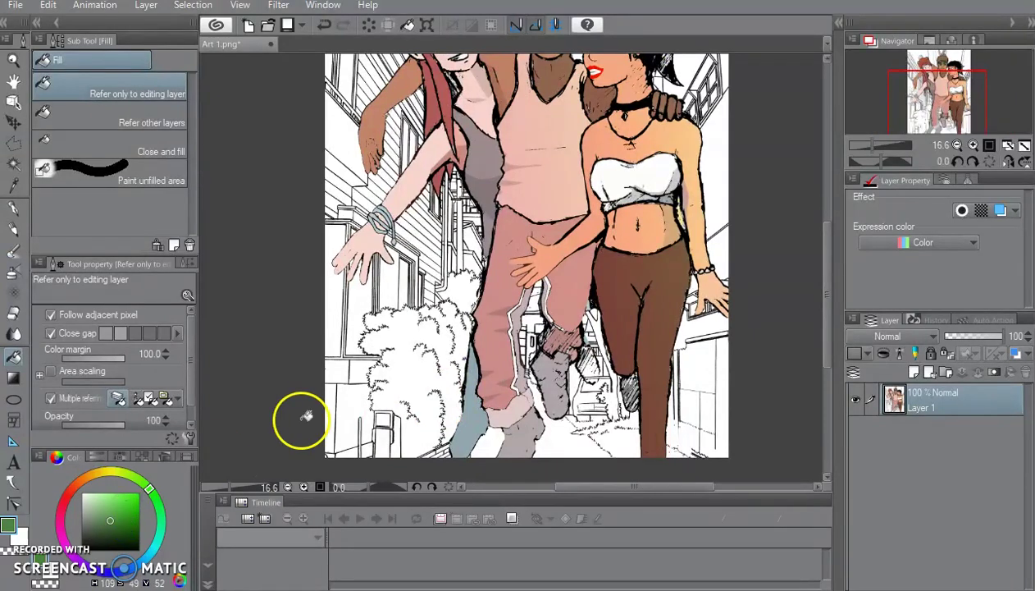
# Fill the lower-left bush green, undoing the fills that spill beyond it
pyautogui.click(408, 370)
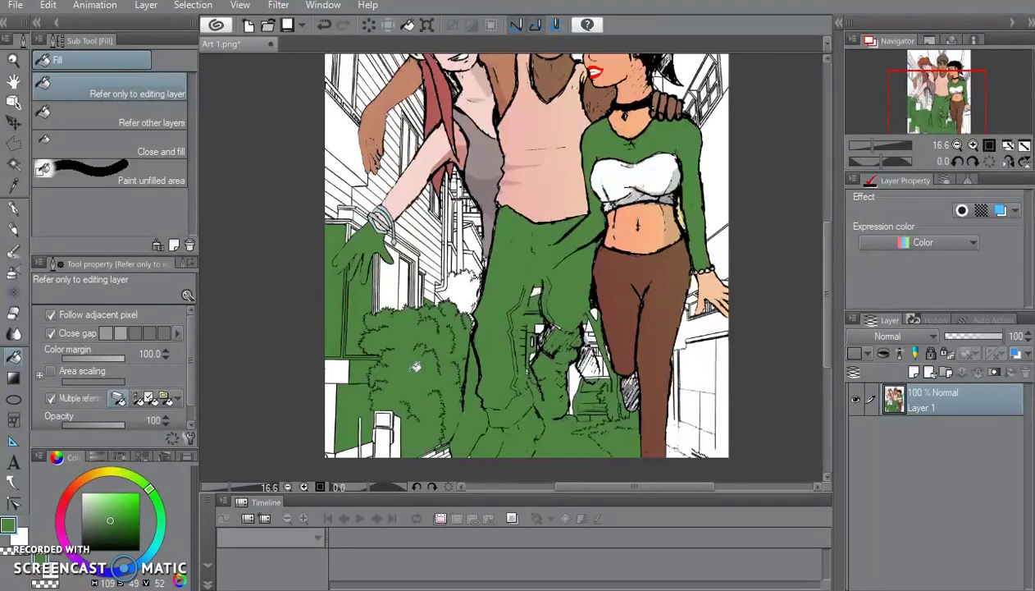
pyautogui.hotkey('ctrl', 'z')
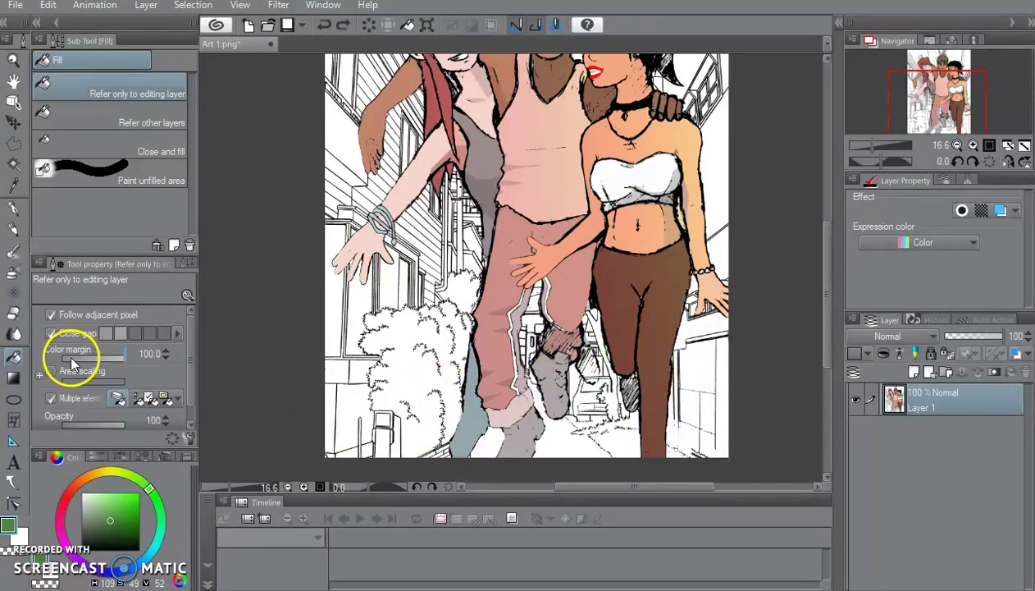
pyautogui.click(418, 366)
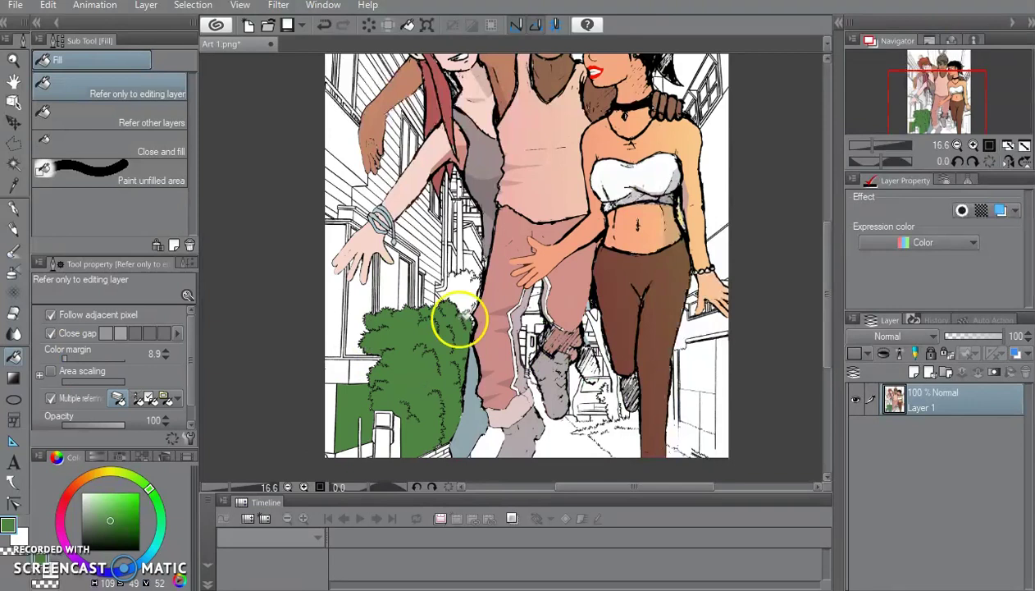
pyautogui.hotkey('ctrl', 'z')
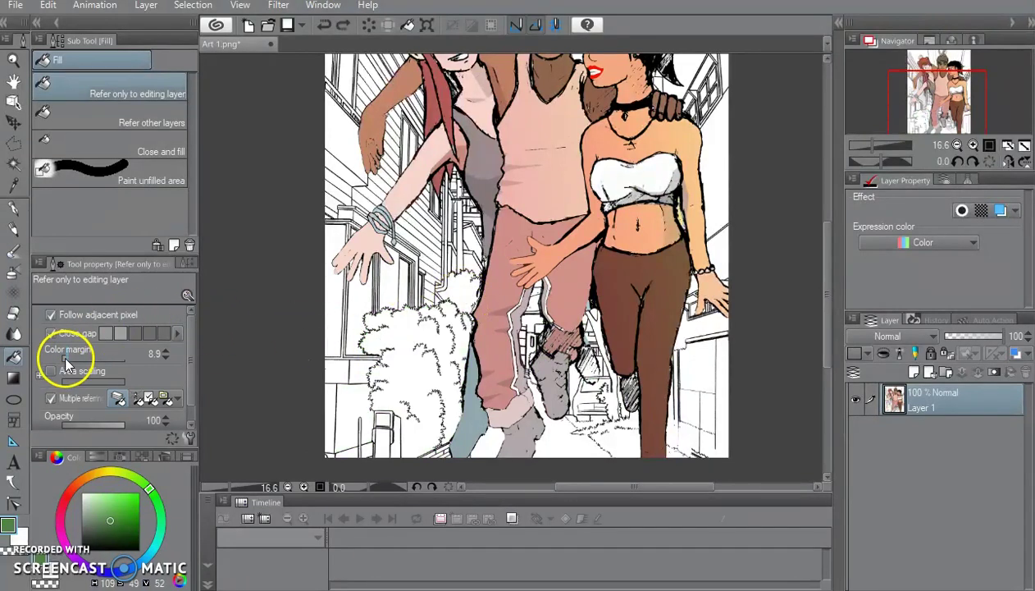
pyautogui.click(419, 376)
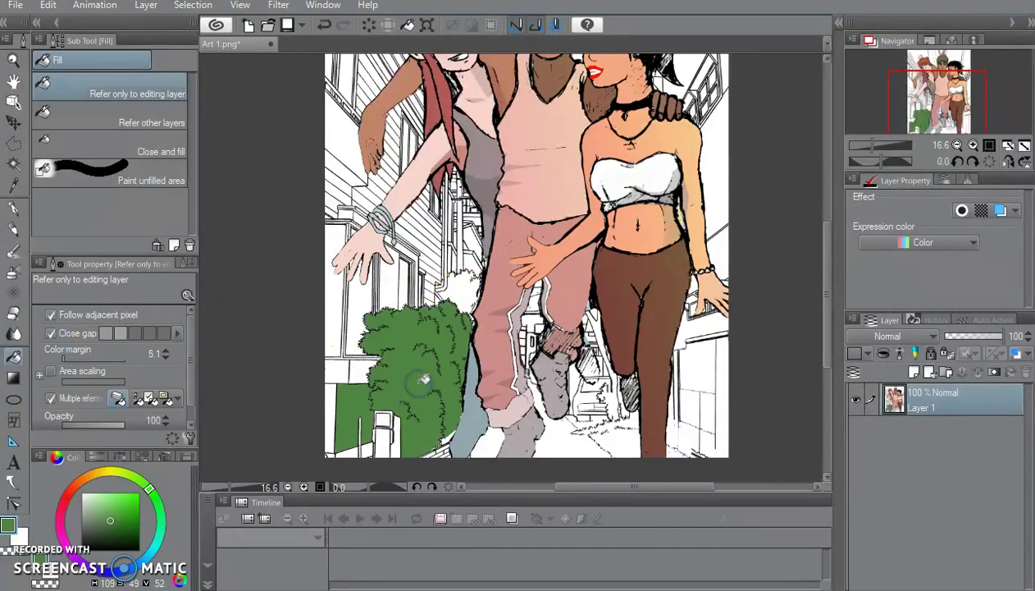
pyautogui.hotkey('ctrl', 'z')
pyautogui.click(456, 312)
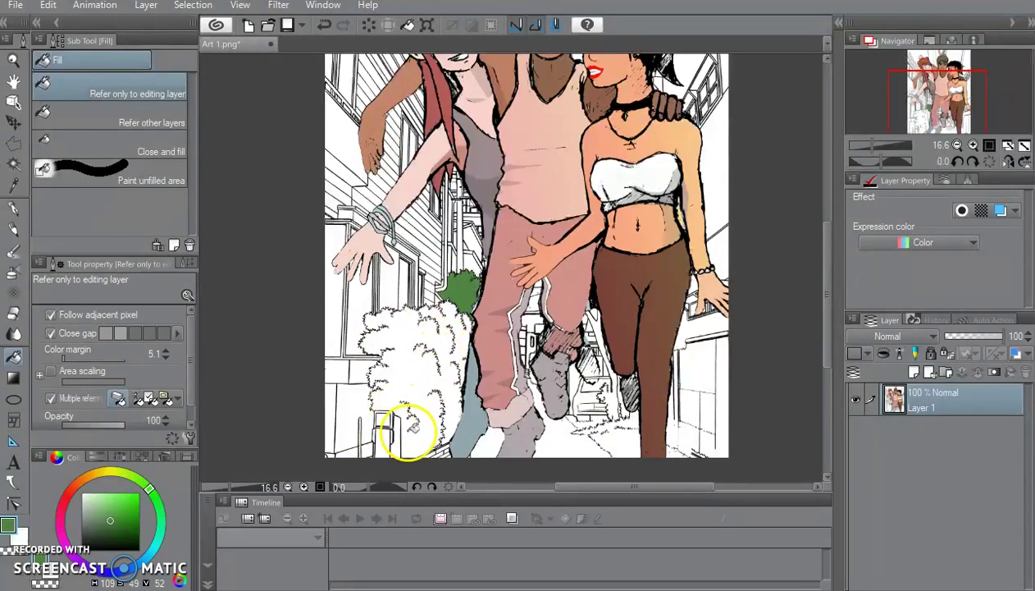
# Lower the Fill tool's colour margin to 1.3 and refill the bush green
pyautogui.click(63, 357)
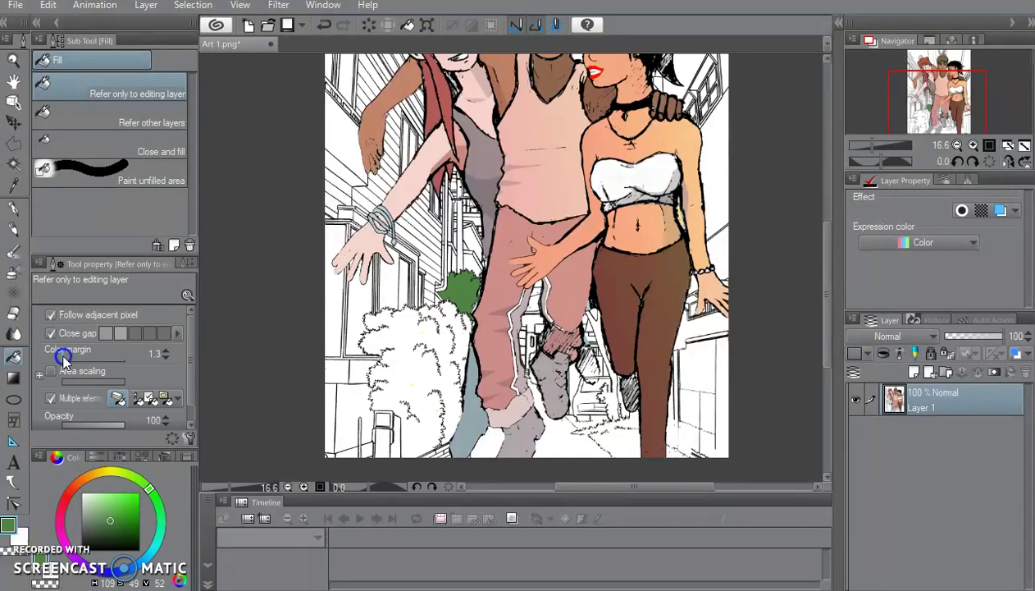
pyautogui.click(435, 371)
pyautogui.hotkey('ctrl', 'z')
pyautogui.click(416, 415)
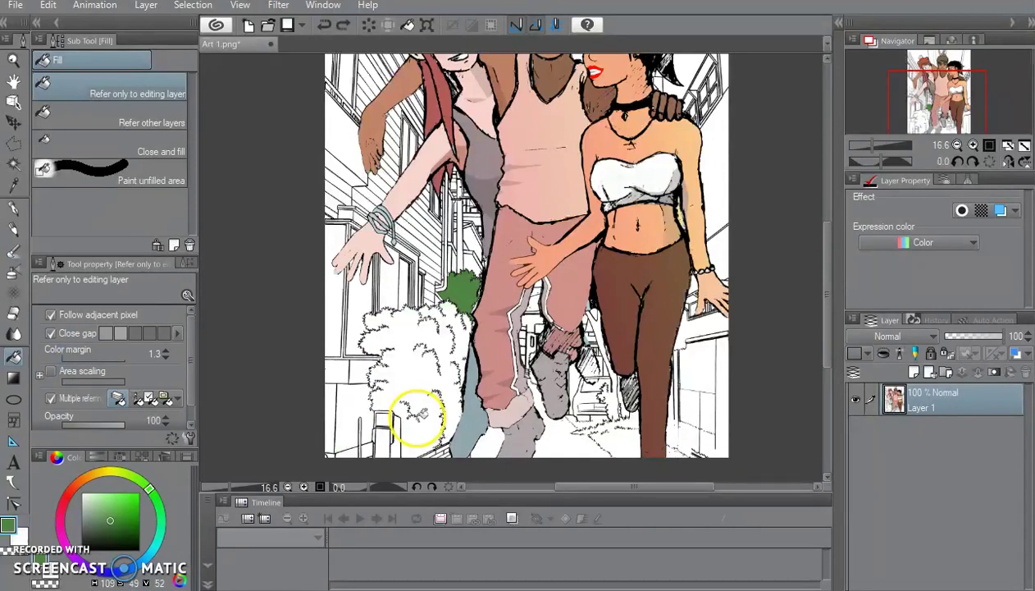
pyautogui.keyDown('alt'); pyautogui.click(469, 329); pyautogui.keyUp('alt')
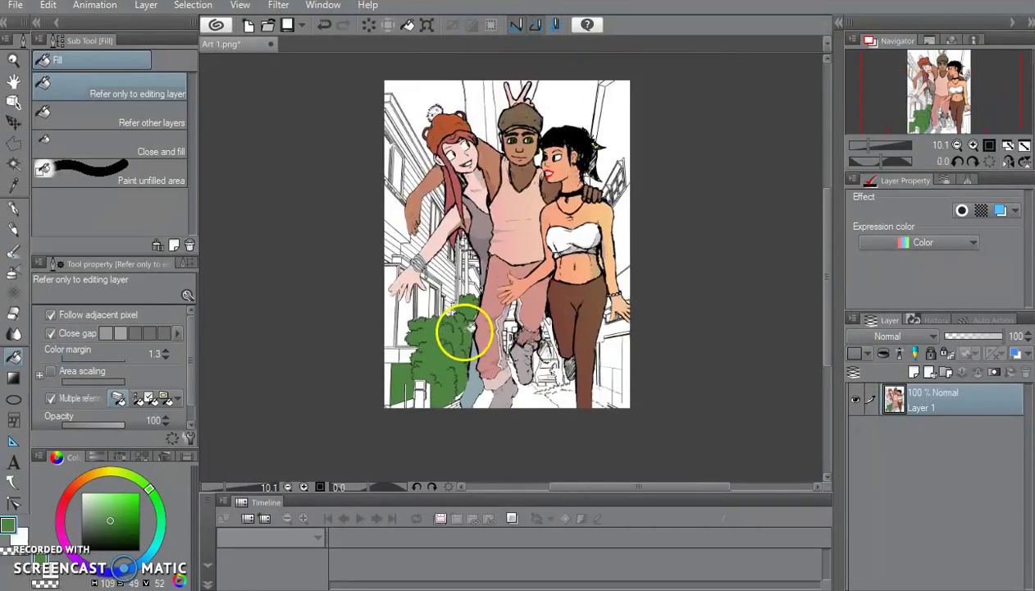
# Choose a different shade of green and recolour the bush with it
pyautogui.scroll(2, 453, 339)
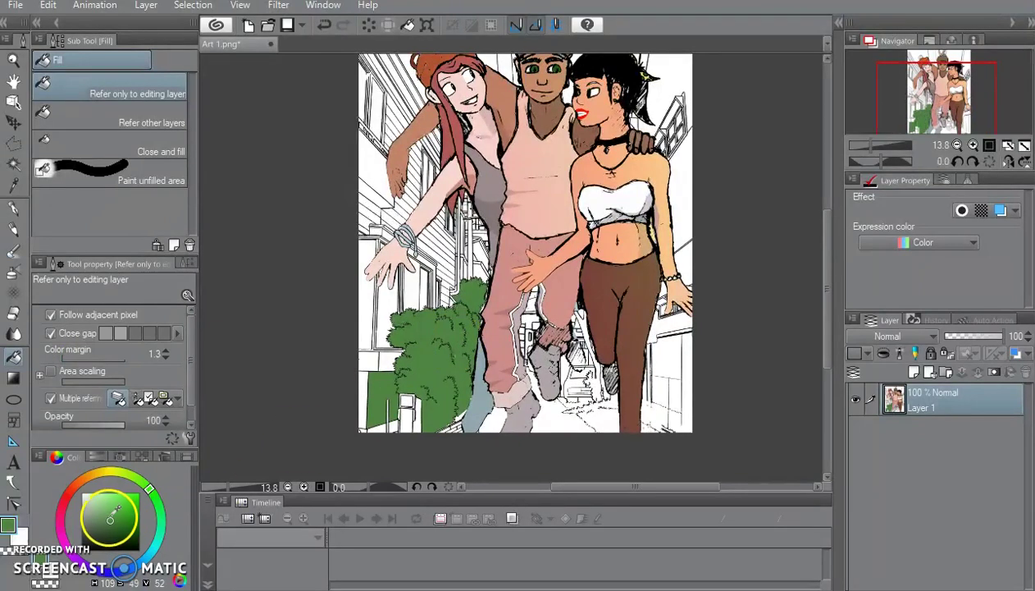
pyautogui.click(109, 514)
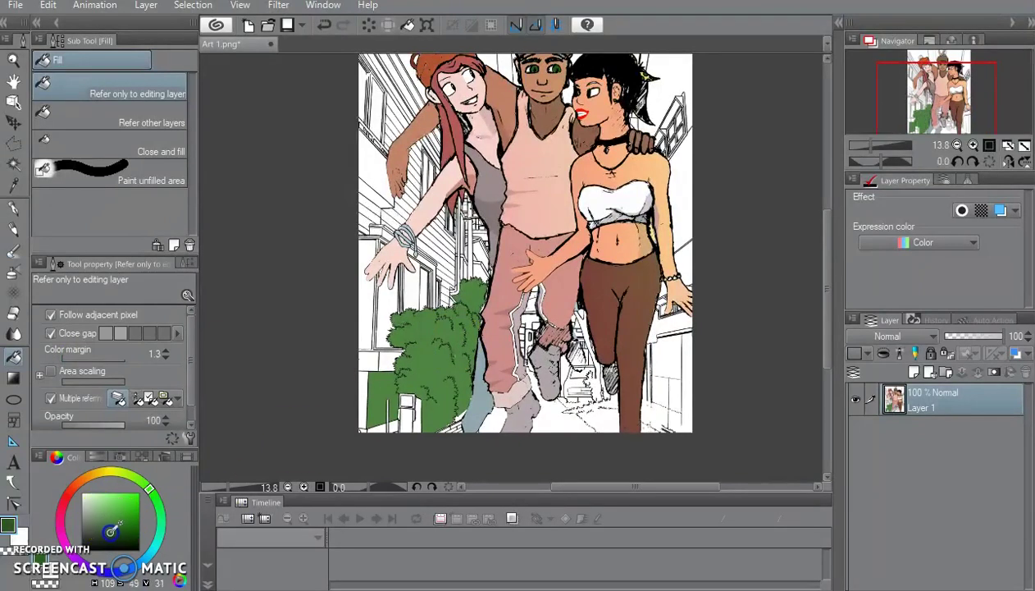
pyautogui.click(439, 371)
# Refill the lower-left bush with the darker green
pyautogui.click(431, 364)
pyautogui.click(470, 296)
pyautogui.scroll(-2, 496, 255)
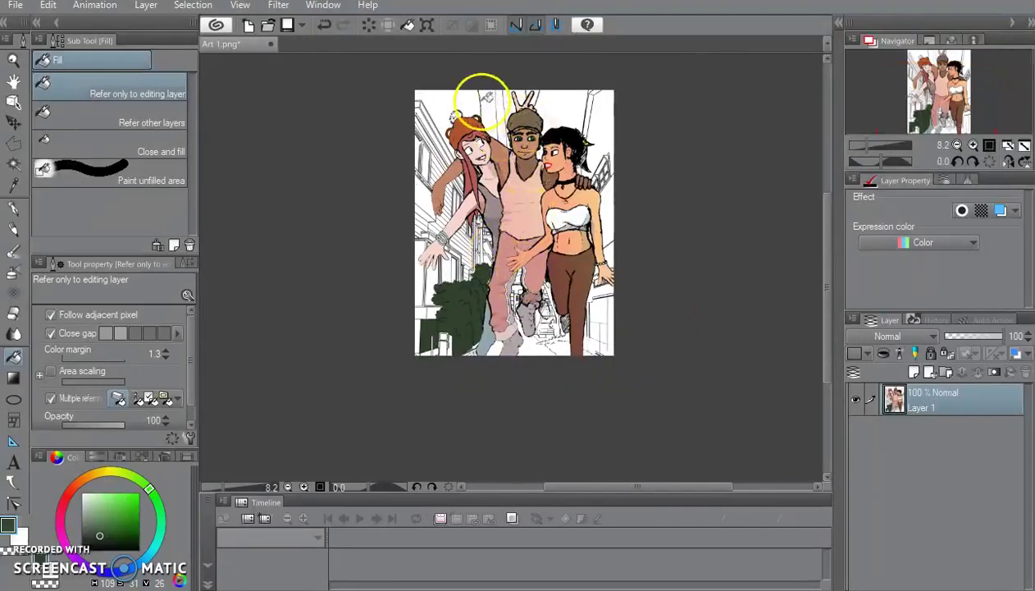
pyautogui.scroll(2, 473, 114)
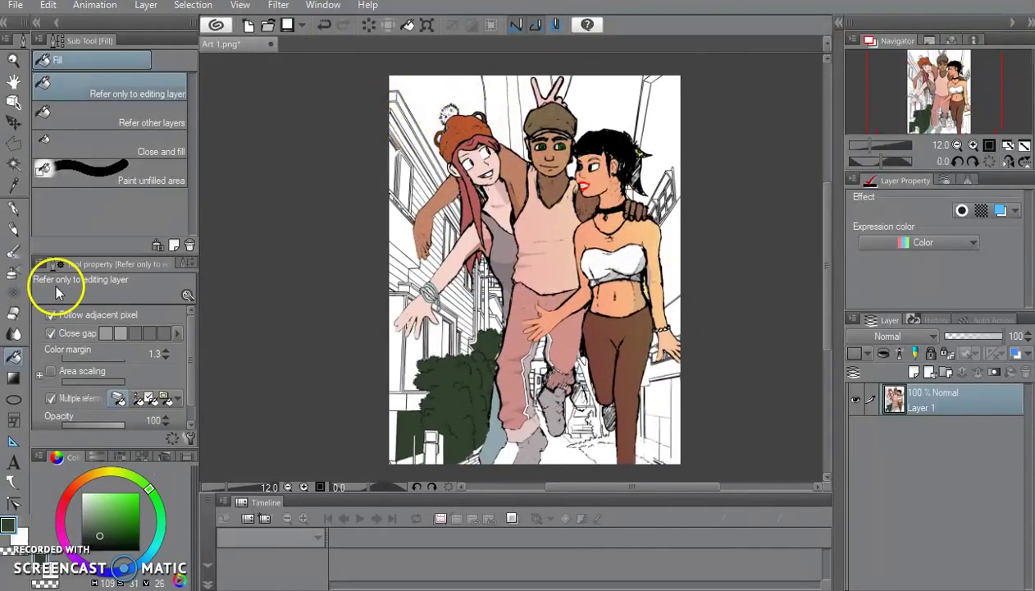
# Auto-select the top-left sky patch, then undo a trial sunset gradient
pyautogui.click(14, 163)
pyautogui.click(423, 93)
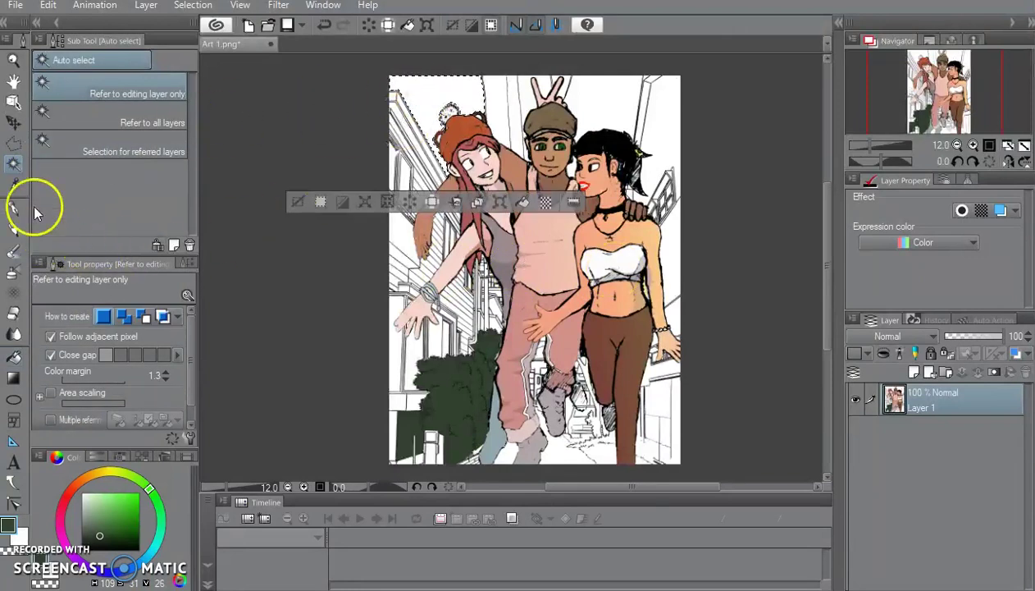
pyautogui.click(14, 377)
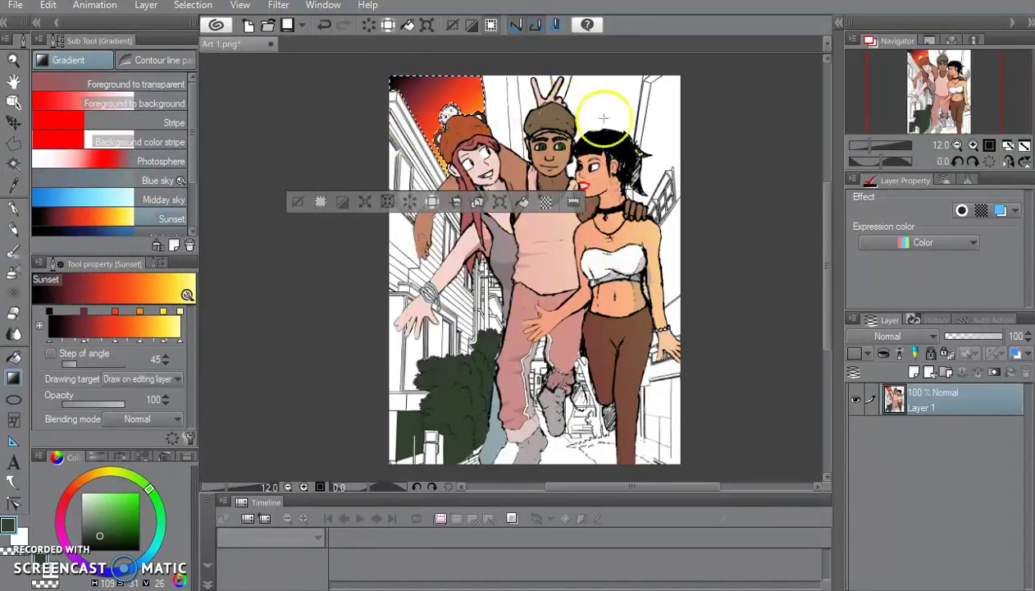
pyautogui.scroll(-2, 658, 129)
pyautogui.scroll(2, 665, 119)
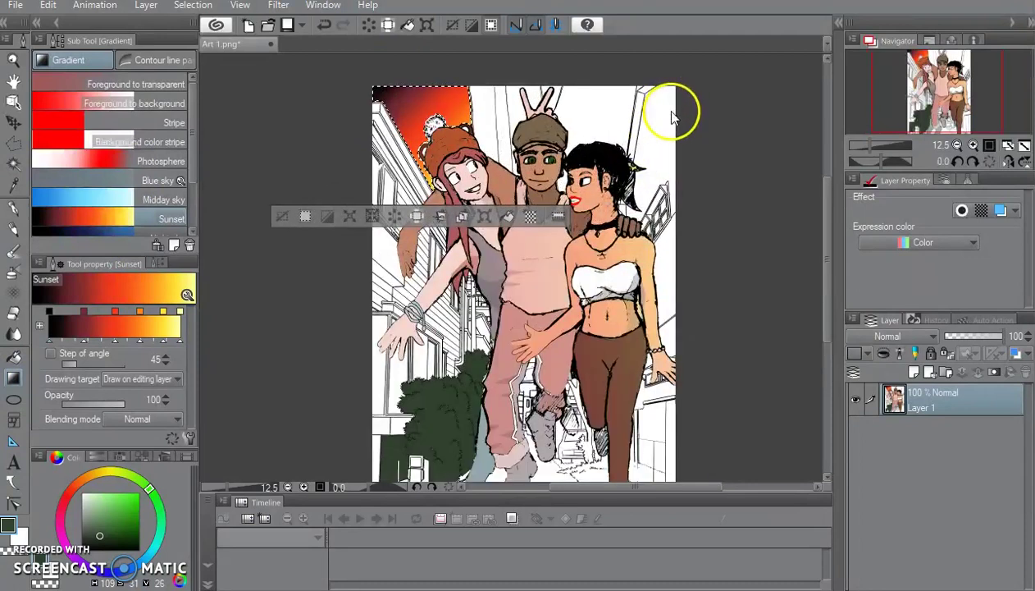
pyautogui.hotkey('ctrl', 'z')
# Add the remaining white sky patches along the top edge to the selection
pyautogui.click(13, 163)
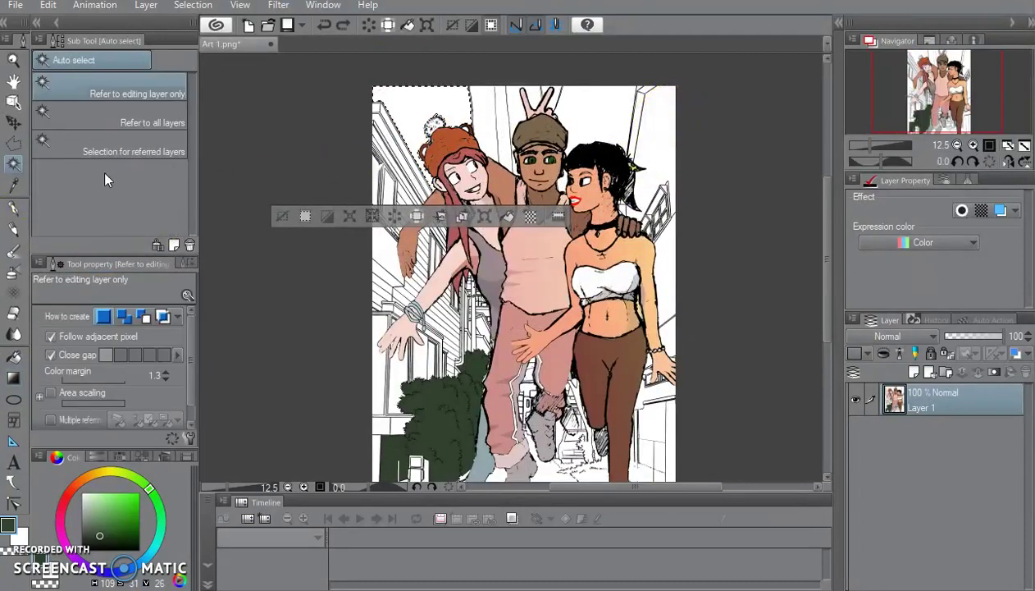
pyautogui.click(483, 110)
pyautogui.click(506, 115)
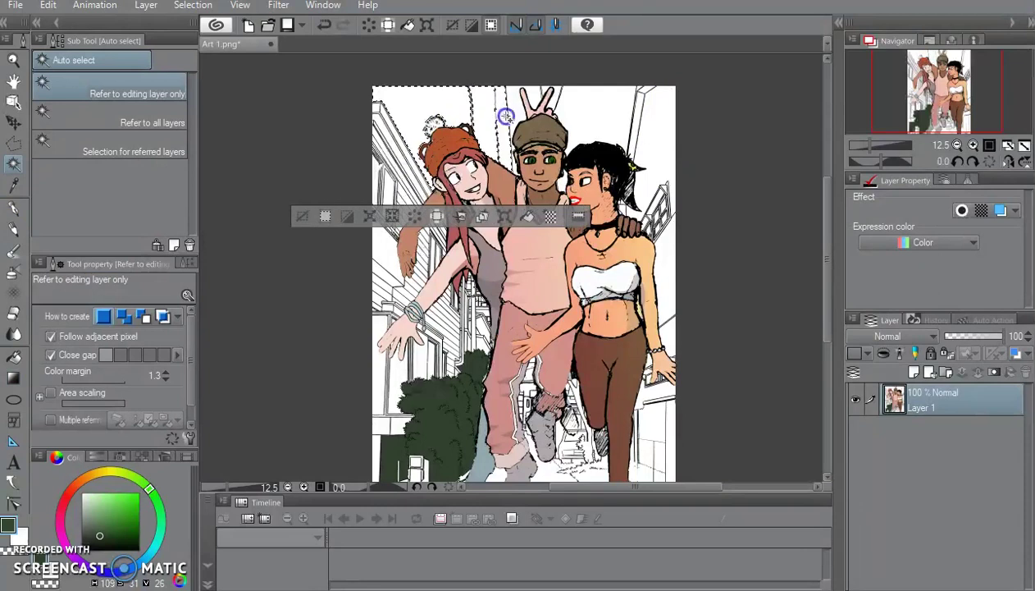
pyautogui.click(546, 92)
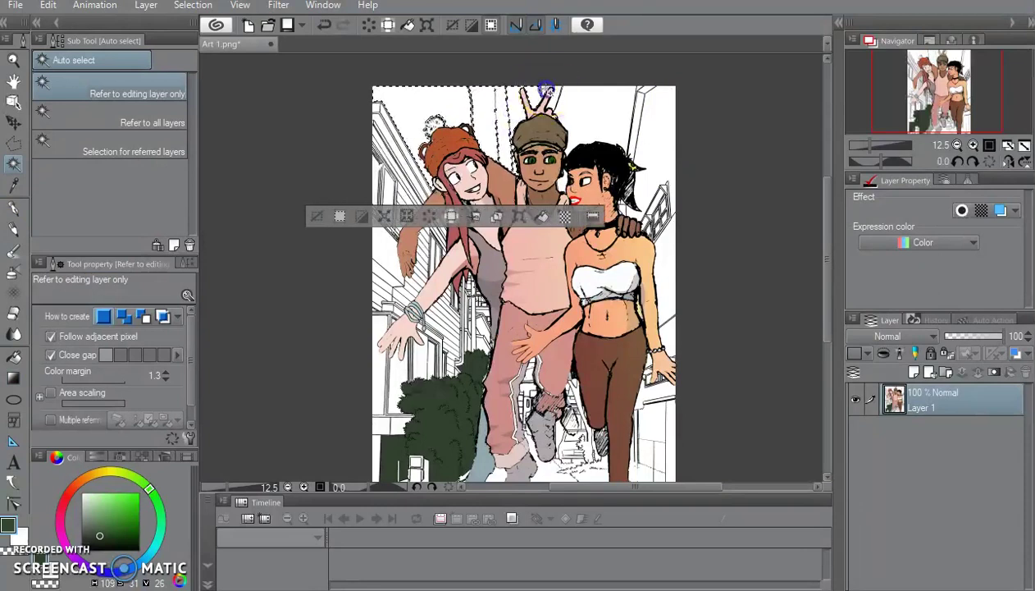
pyautogui.click(578, 107)
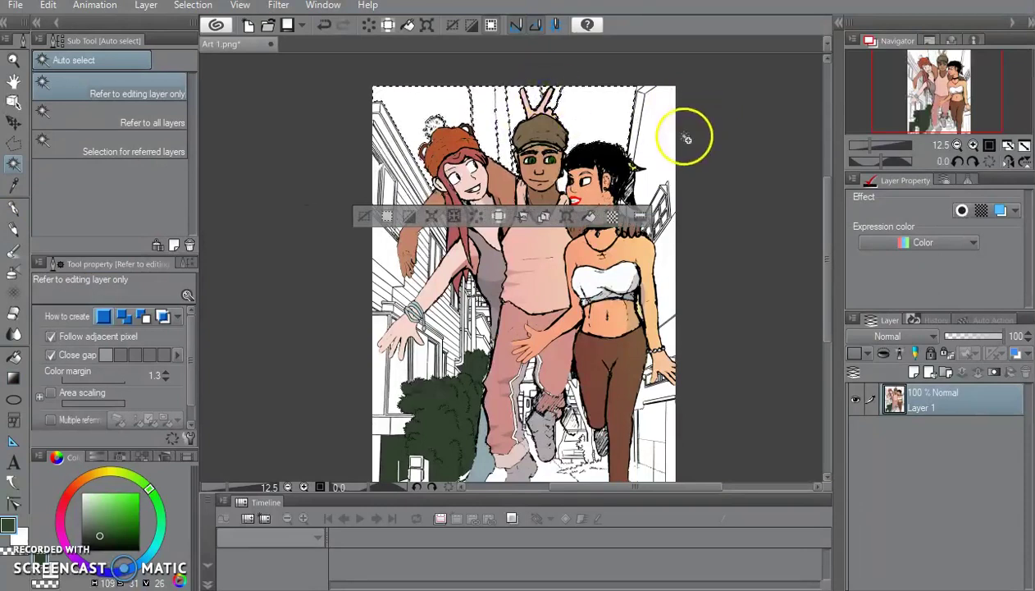
pyautogui.click(640, 87)
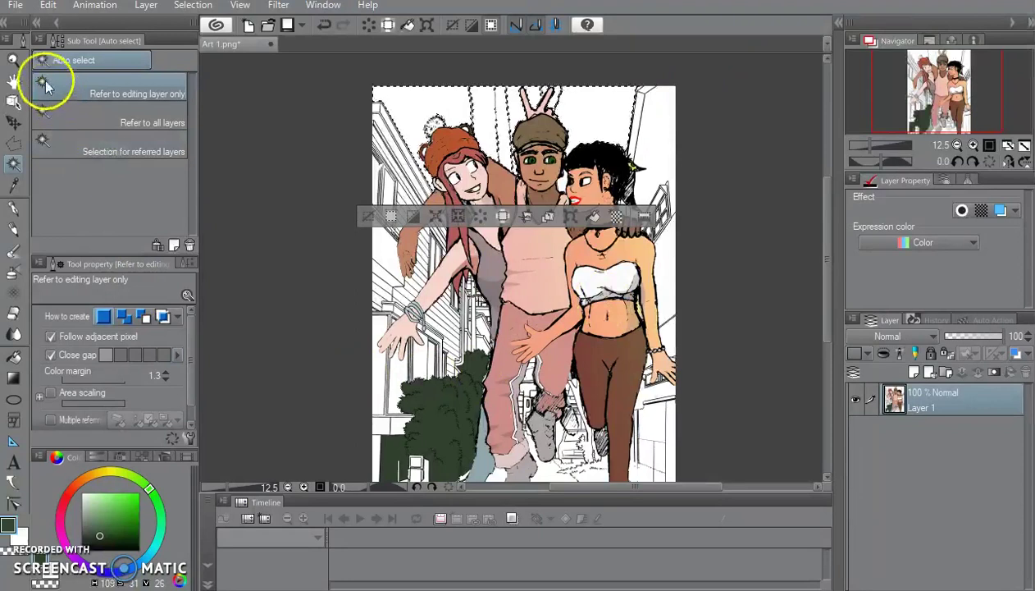
pyautogui.click(15, 378)
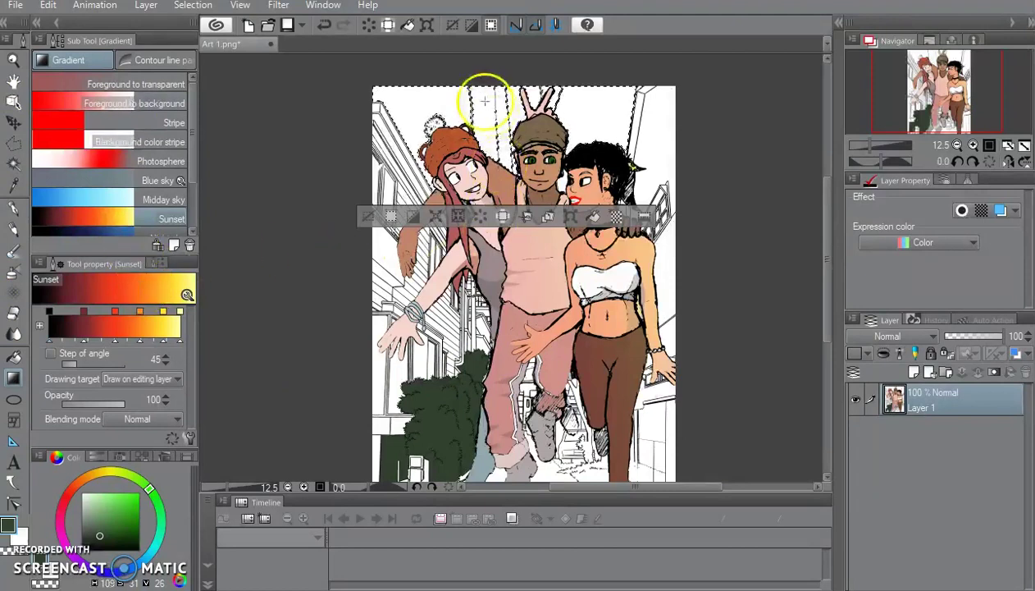
# Replace the dark gradient with a yellow-to-orange sky gradient, then deselect
pyautogui.scroll(-1, 147, 199)
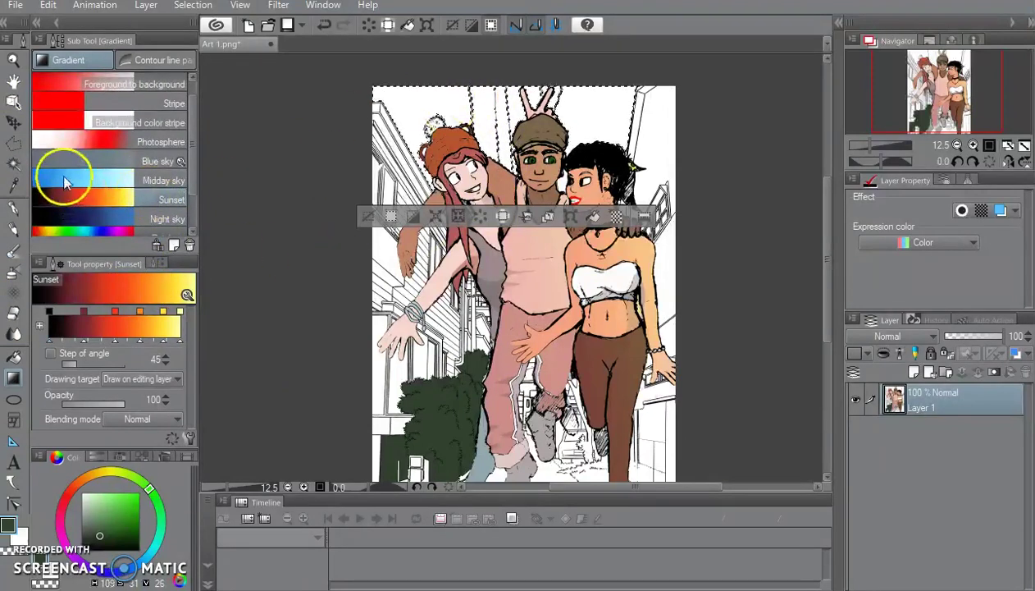
pyautogui.scroll(-2, 62, 178)
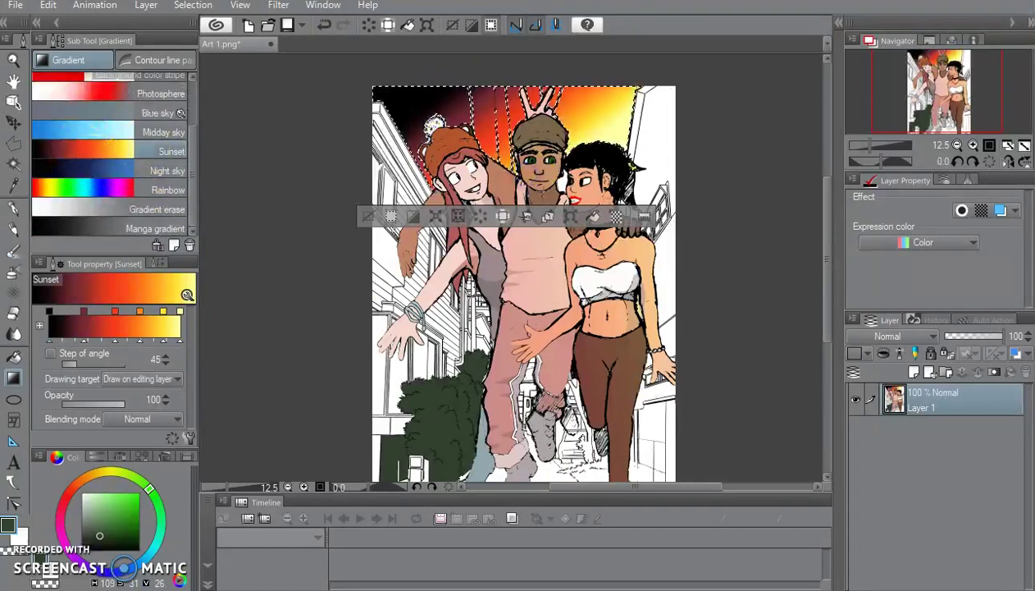
pyautogui.hotkey('ctrl', 'z')
pyautogui.moveTo(520, 196)
pyautogui.mouseDown()
pyautogui.moveTo(538, 228)
pyautogui.moveTo(538, 279)
pyautogui.mouseUp()
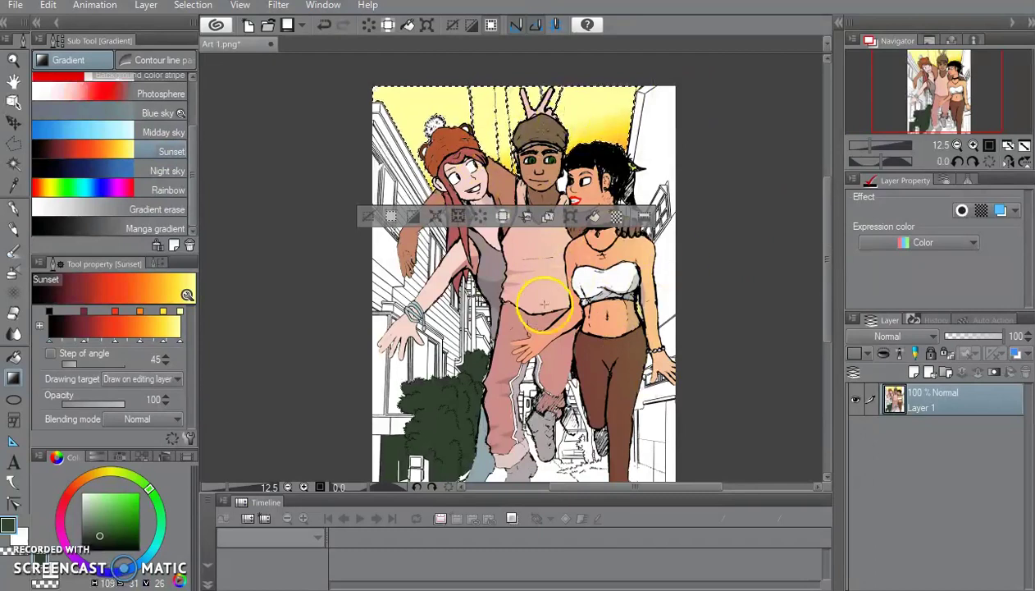
pyautogui.click(195, 6)
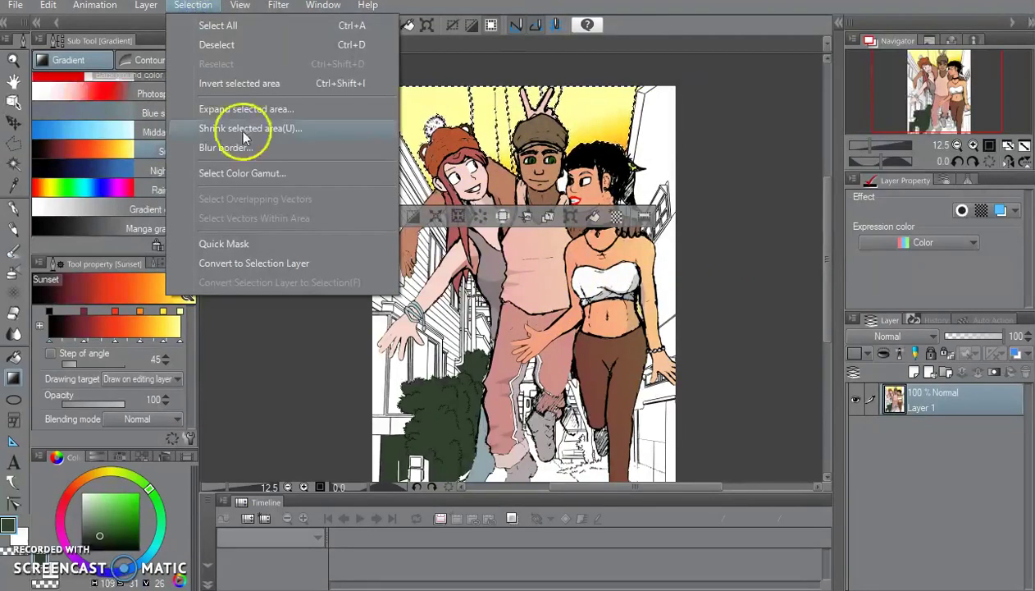
pyautogui.click(223, 43)
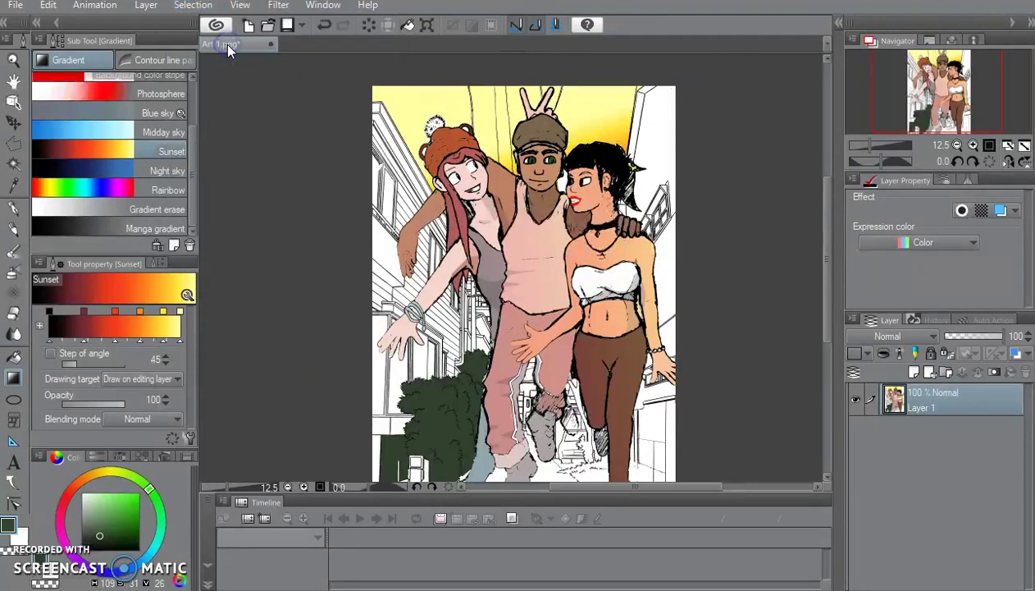
# Switch to the Fill tool and sample the yellow-orange sky colour
pyautogui.scroll(-1, 678, 197)
pyautogui.scroll(4, 678, 198)
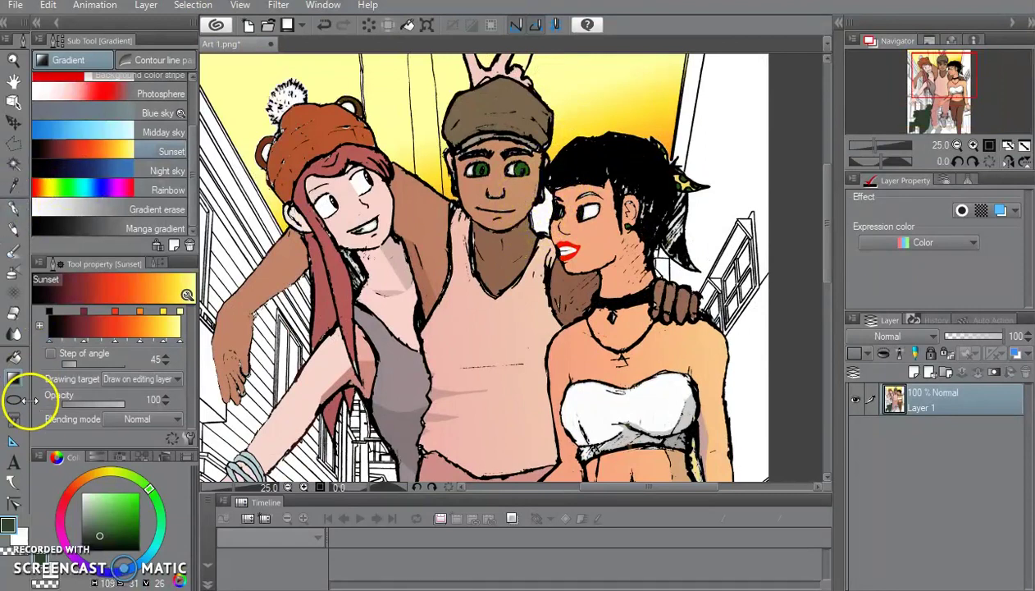
pyautogui.click(16, 361)
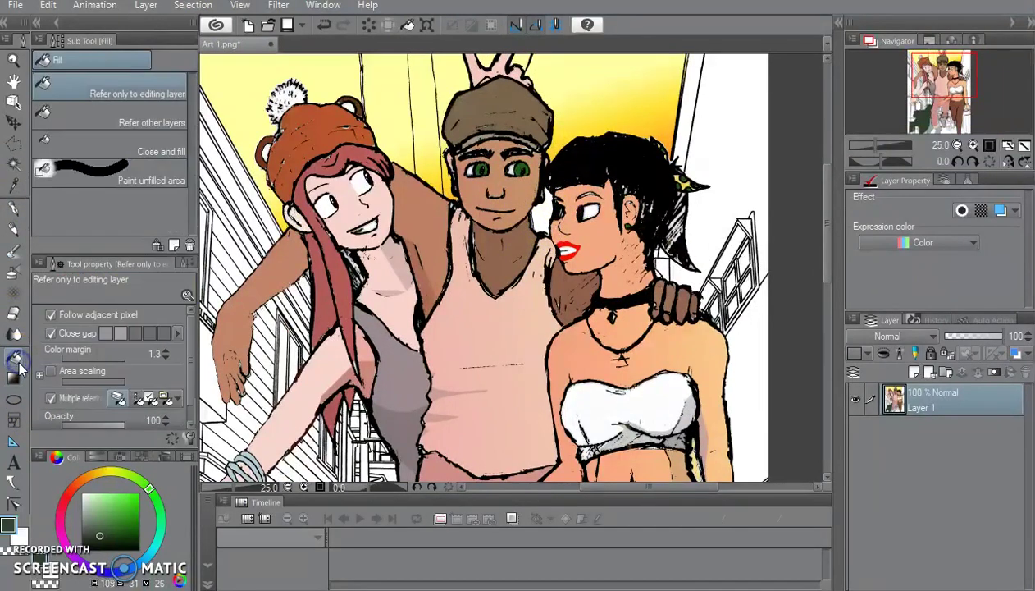
pyautogui.keyDown('alt'); pyautogui.click(557, 154); pyautogui.keyUp('alt')
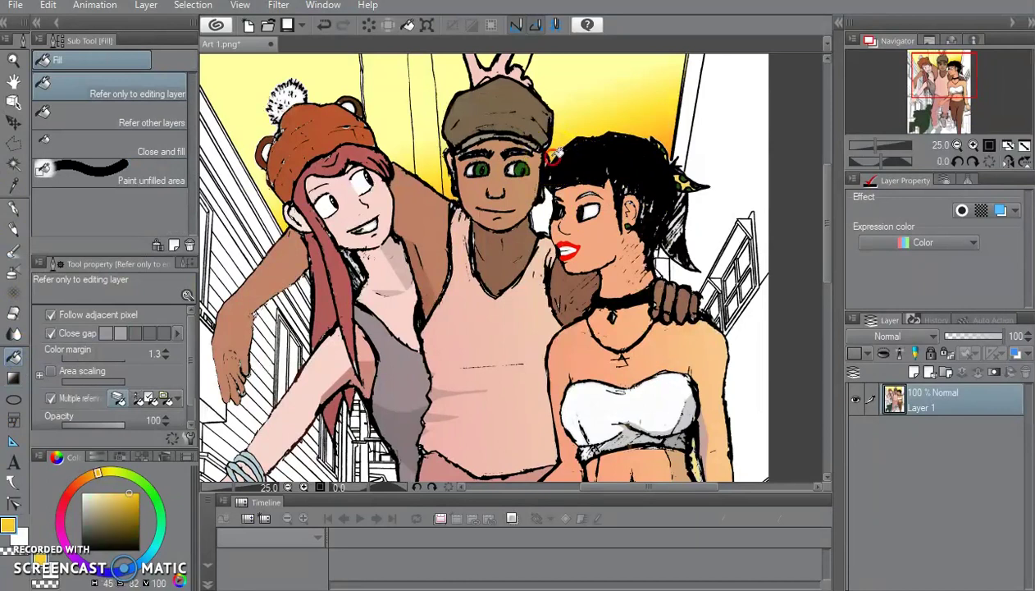
# Change the drawing colour to pale yellow
pyautogui.scroll(-3, 569, 218)
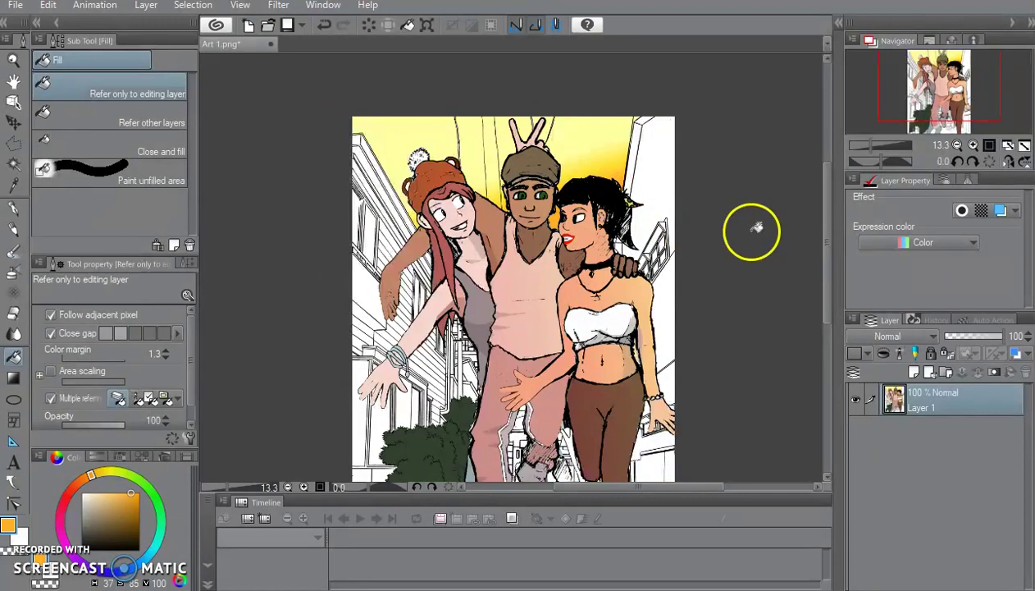
pyautogui.scroll(-1, 488, 340)
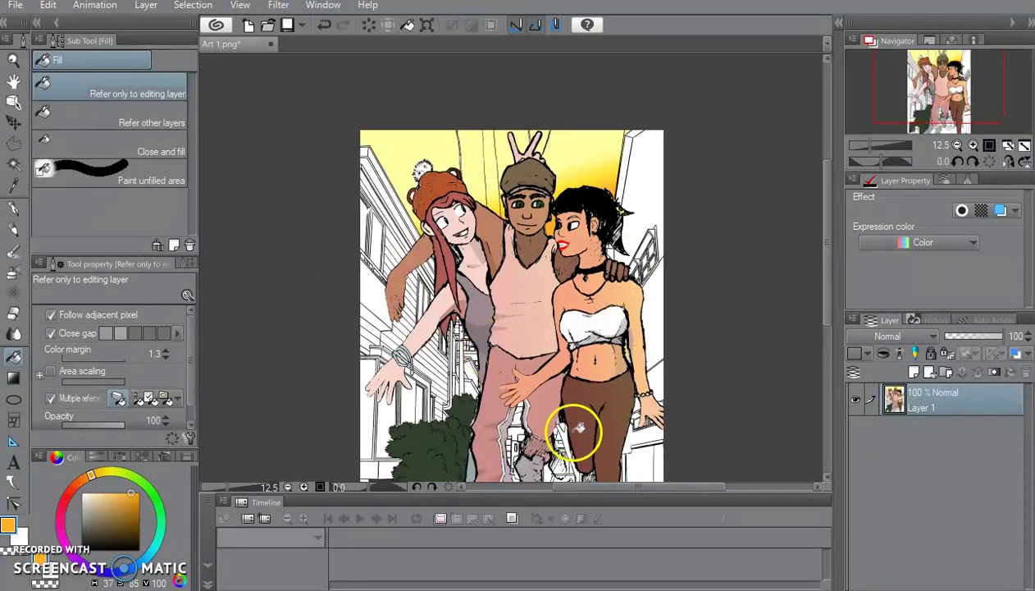
pyautogui.moveTo(828, 180); pyautogui.dragTo(825, 215)
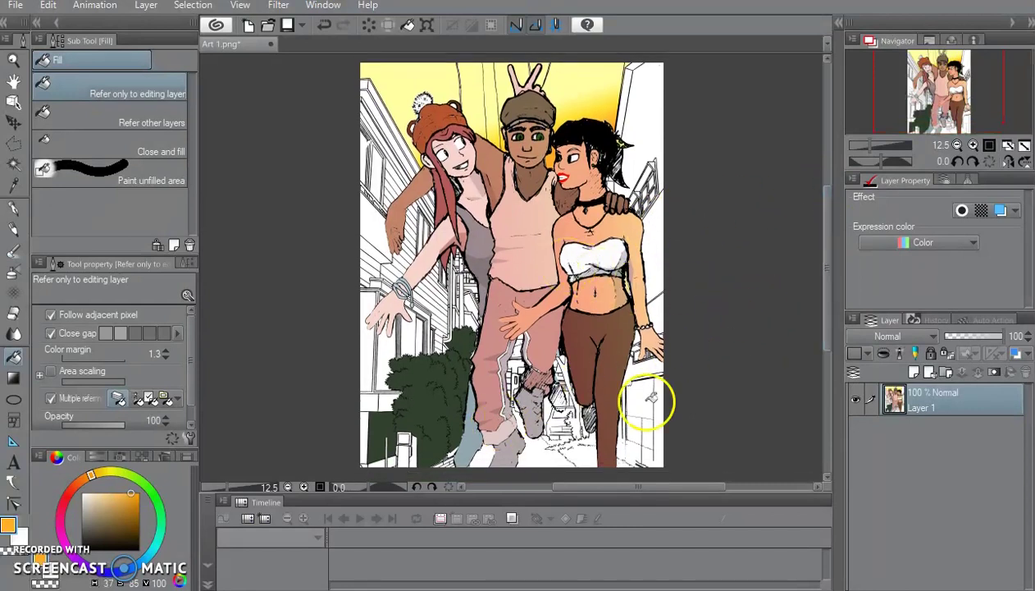
pyautogui.moveTo(826, 238)
pyautogui.mouseDown()
pyautogui.moveTo(831, 257)
pyautogui.moveTo(832, 248)
pyautogui.mouseUp()
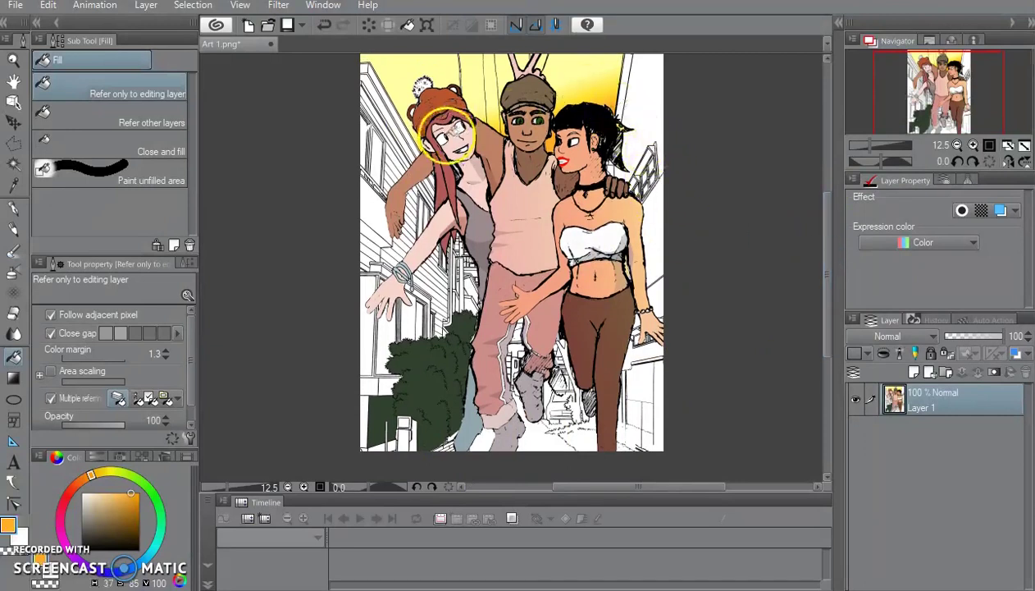
pyautogui.scroll(1, 431, 103)
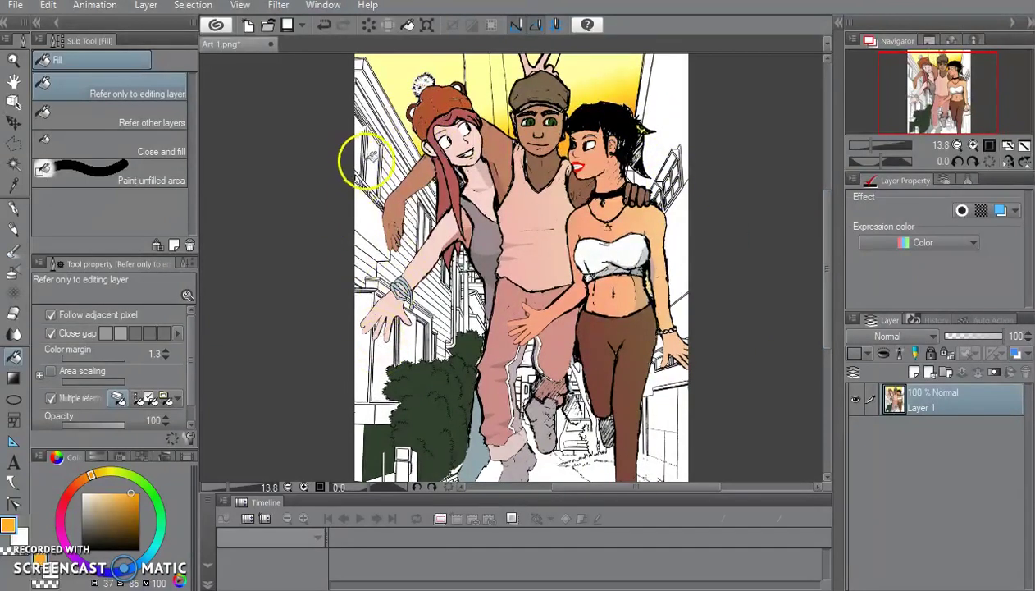
pyautogui.moveTo(141, 526); pyautogui.dragTo(158, 547)
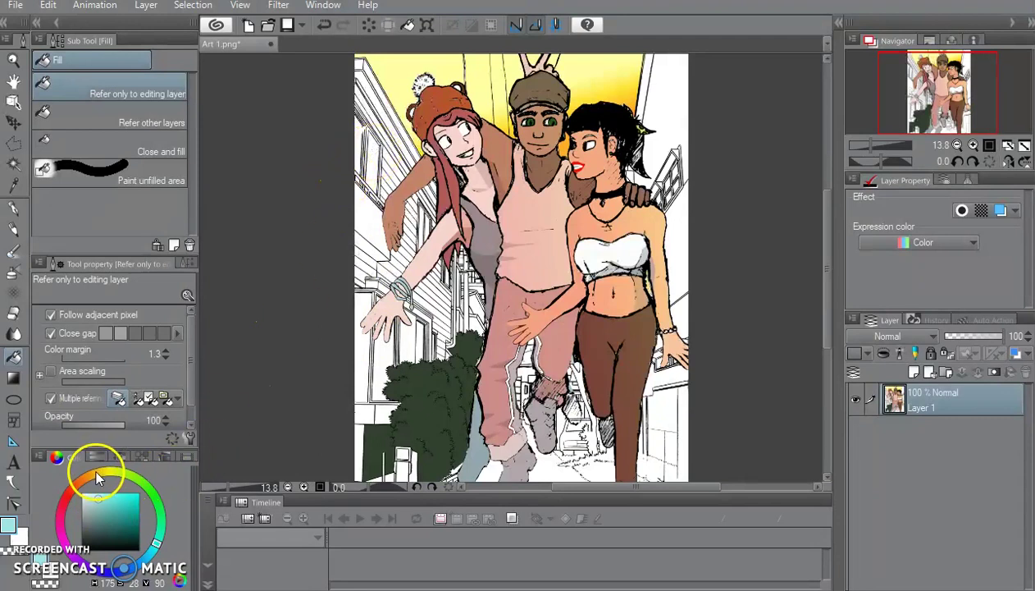
pyautogui.keyDown('alt'); pyautogui.click(402, 59); pyautogui.keyUp('alt')
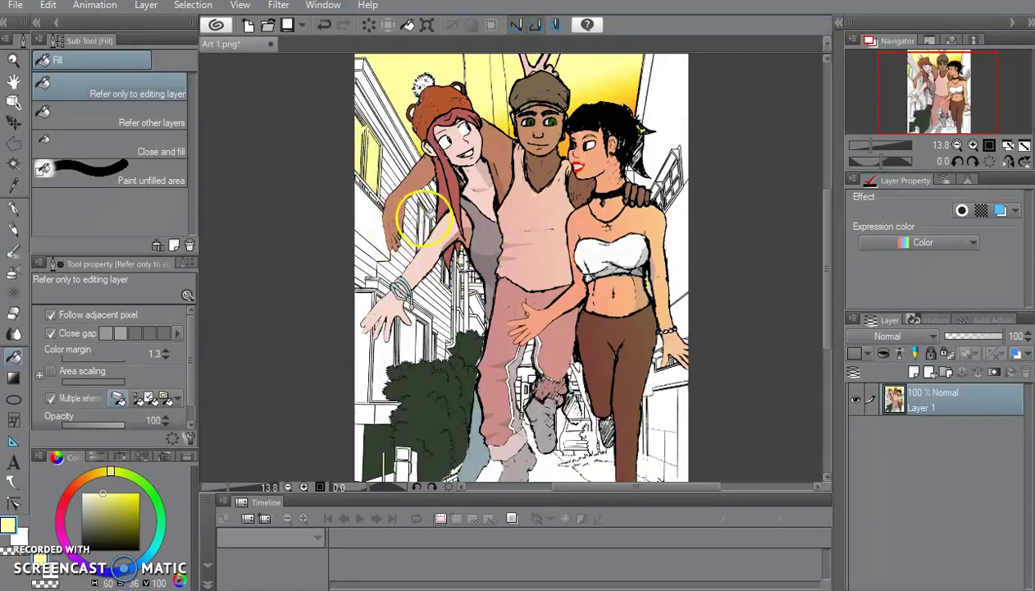
# Fill the building window panes with pale yellow
pyautogui.scroll(2, 422, 218)
pyautogui.scroll(2, 422, 220)
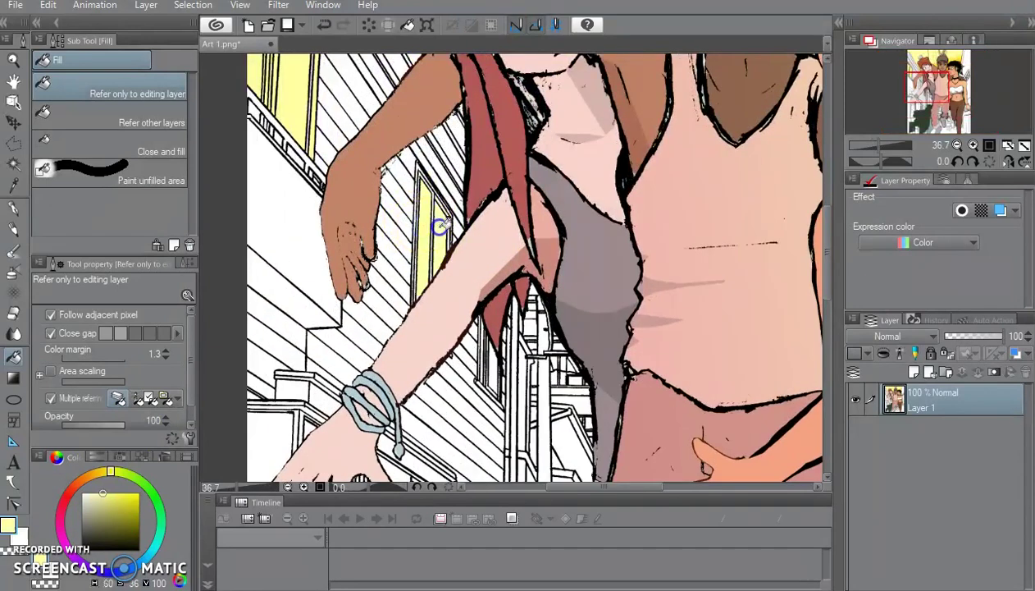
pyautogui.scroll(-3, 443, 283)
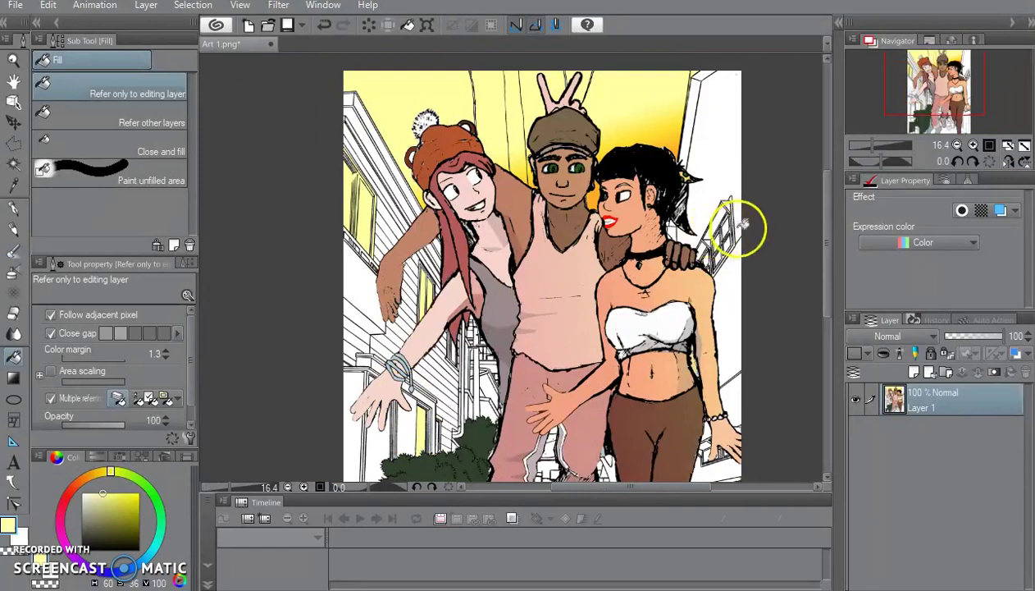
pyautogui.scroll(4, 726, 220)
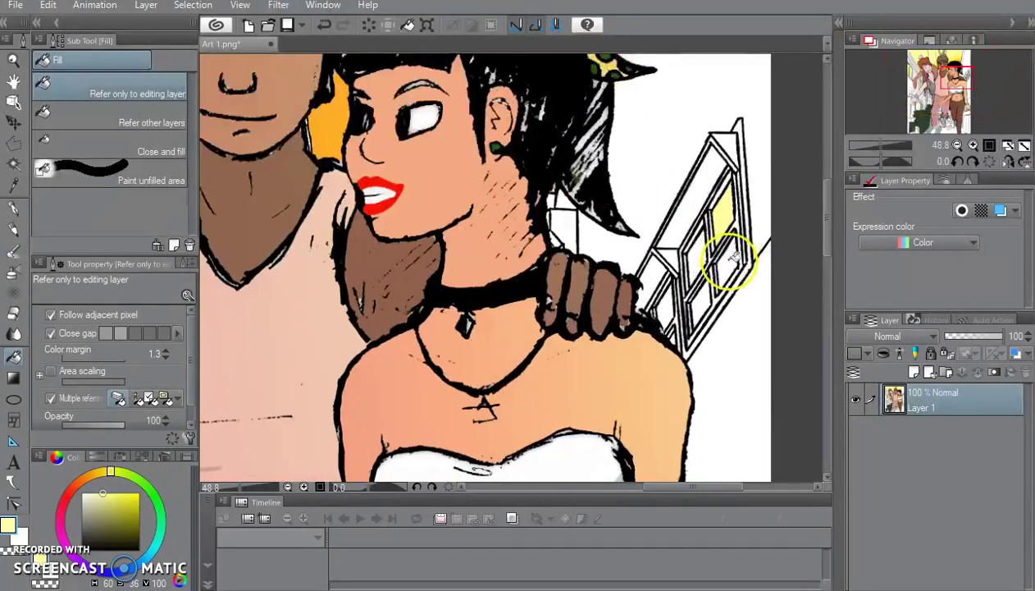
pyautogui.click(694, 289)
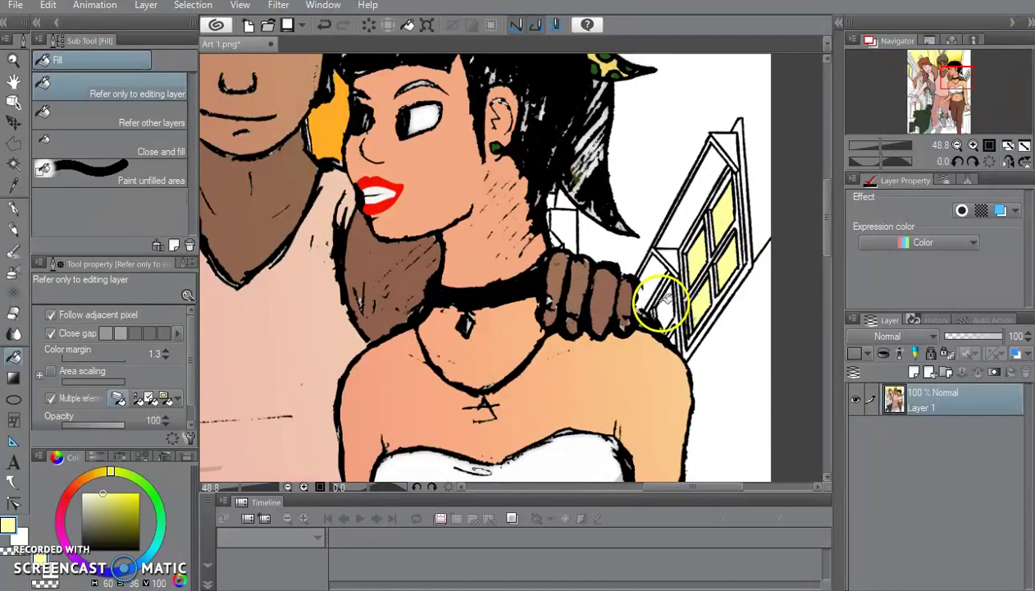
pyautogui.click(665, 300)
pyautogui.scroll(-5, 573, 265)
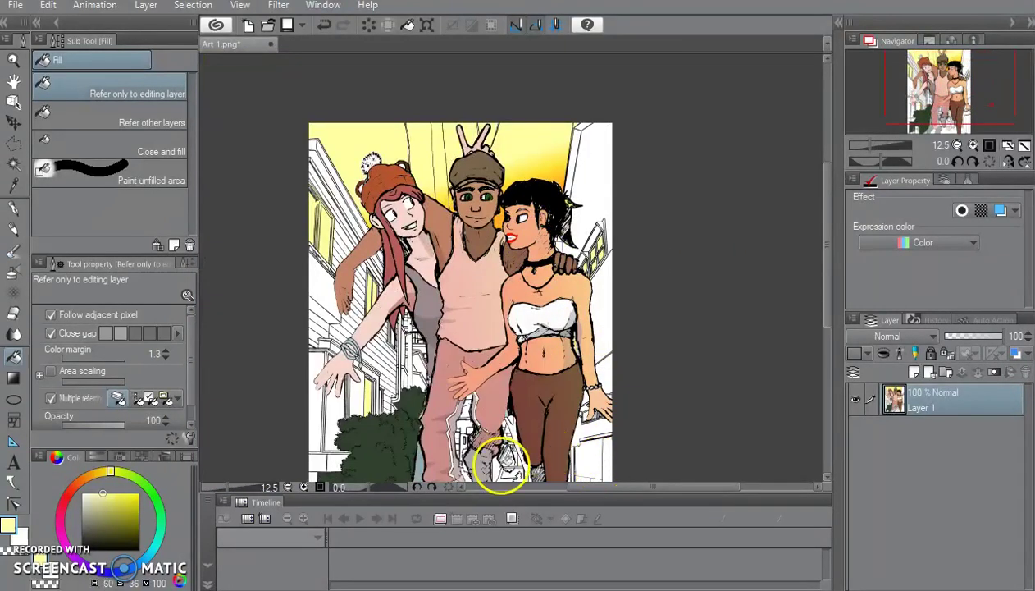
pyautogui.moveTo(825, 299); pyautogui.dragTo(830, 329)
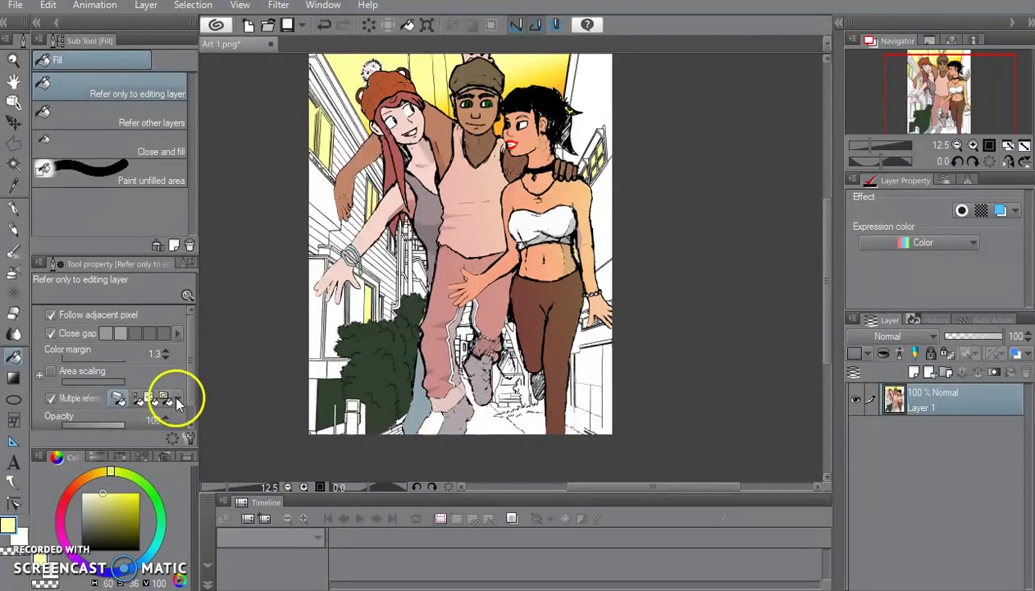
# Fill the street between the legs and the bottom shoe with khaki at 60% opacity, undoing a spill
pyautogui.click(102, 514)
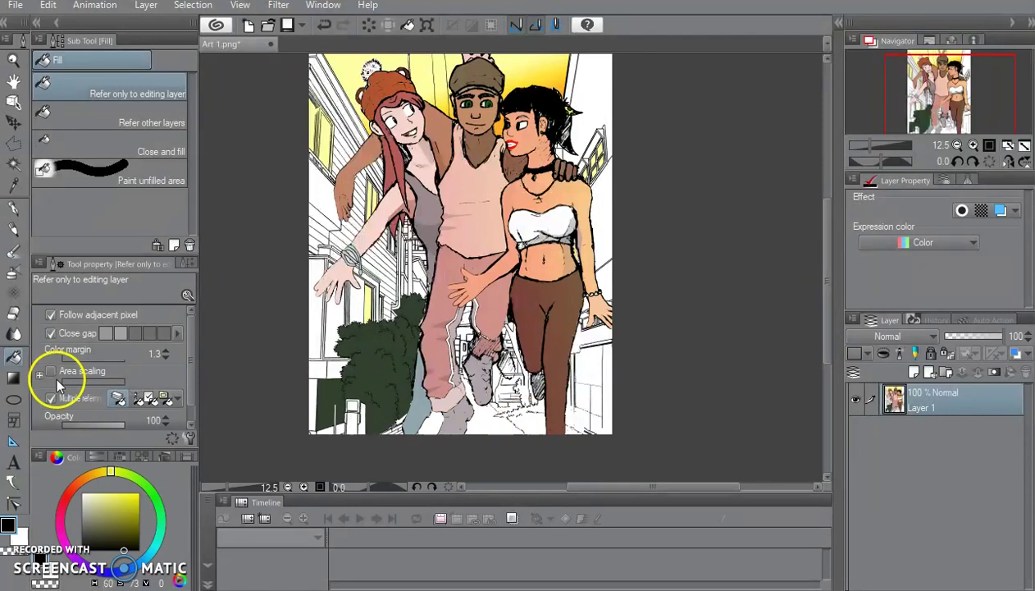
pyautogui.click(100, 425)
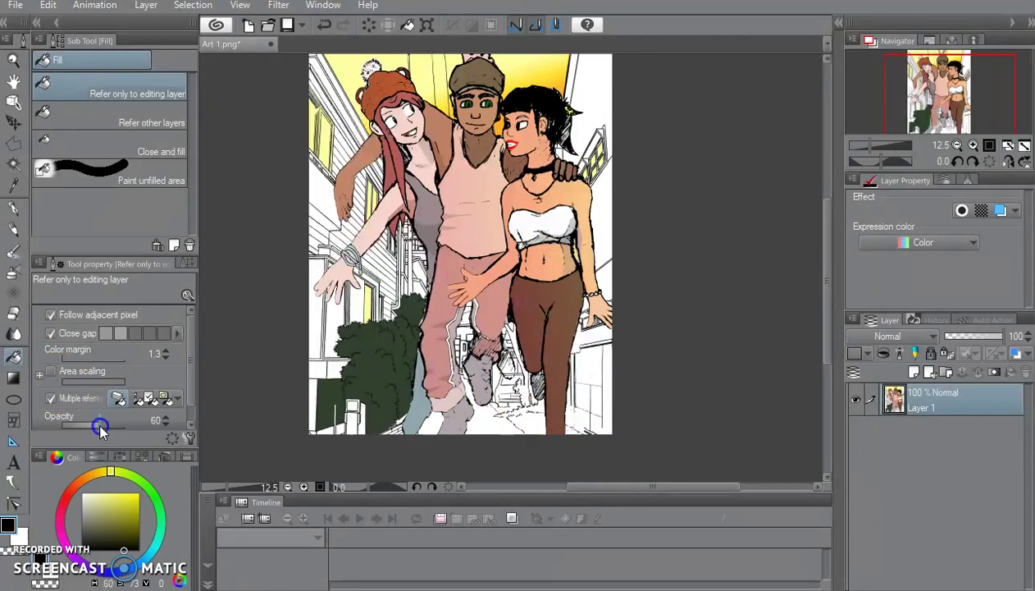
pyautogui.click(493, 424)
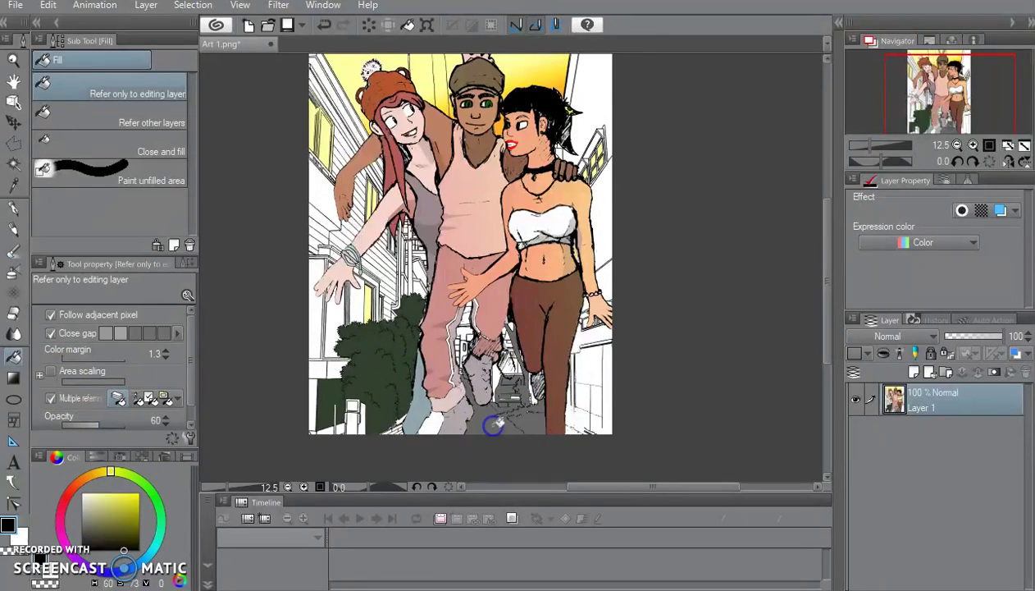
pyautogui.click(429, 423)
pyautogui.click(494, 425)
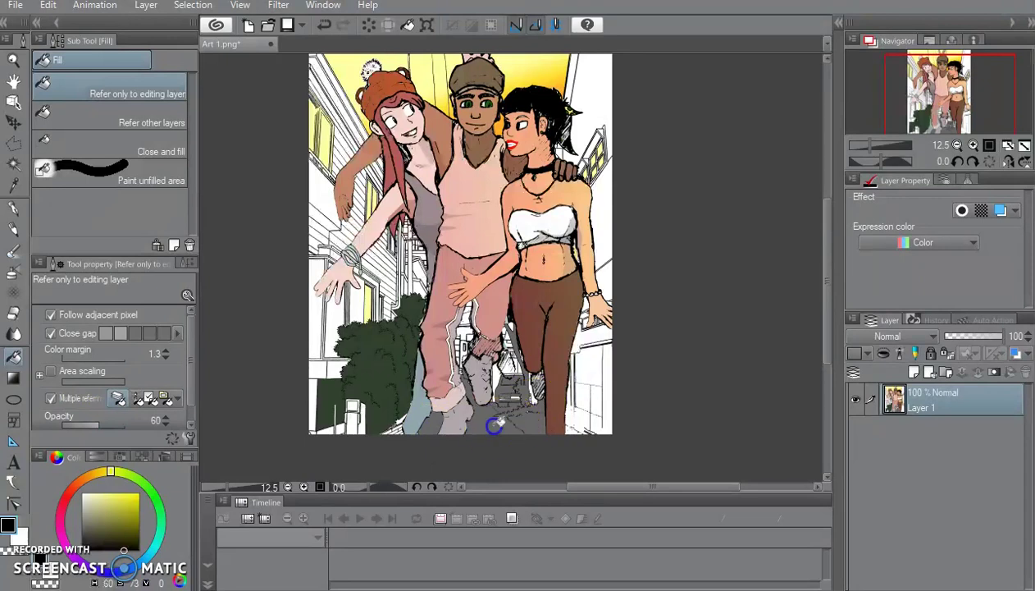
pyautogui.click(422, 425)
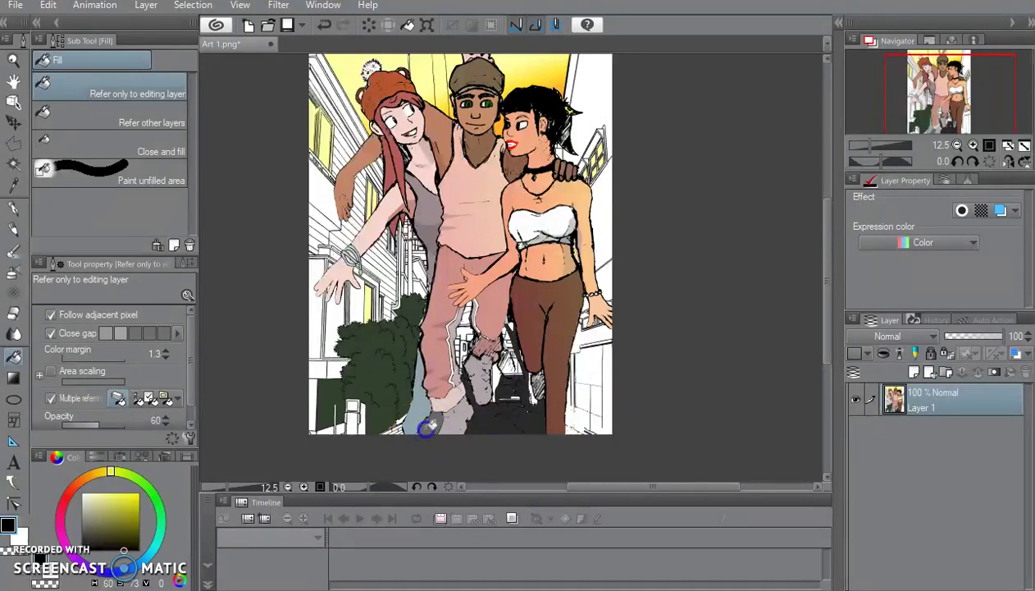
pyautogui.click(569, 430)
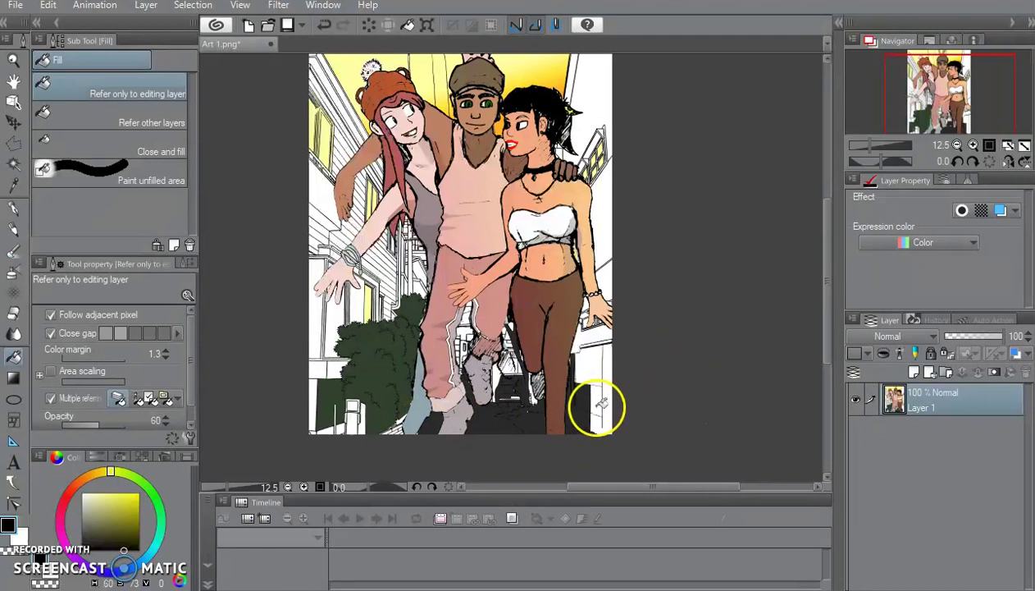
pyautogui.hotkey('ctrl', 'z')
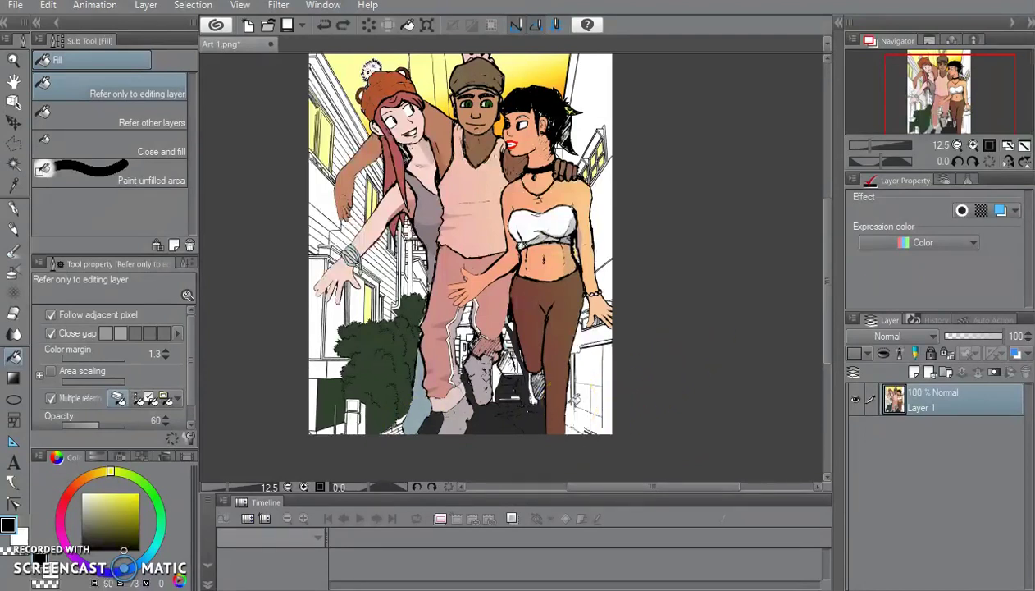
pyautogui.click(561, 412)
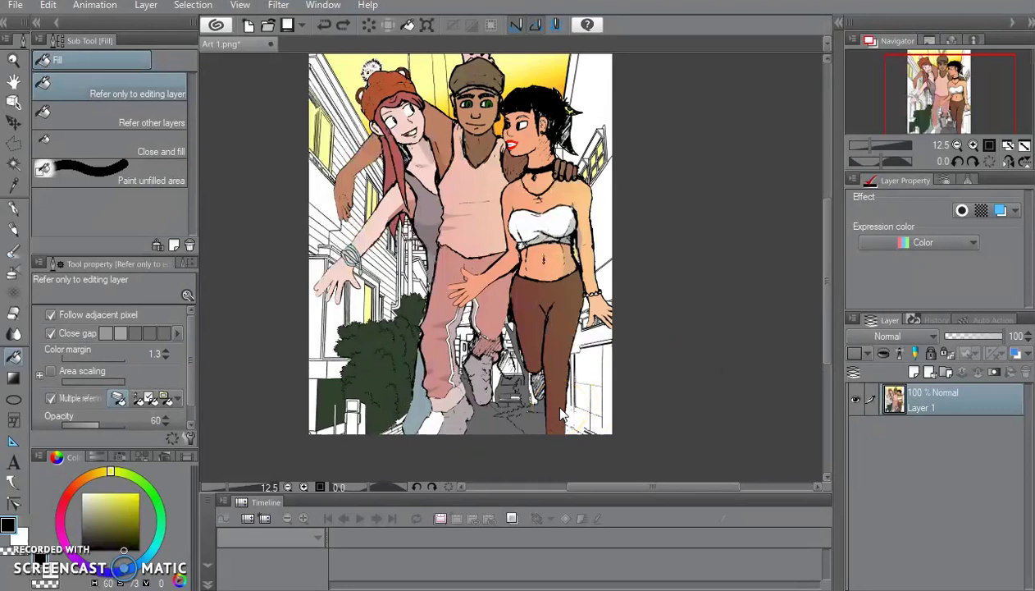
# Draw black pencil touch-up marks under the shoe outline
pyautogui.scroll(5, 527, 428)
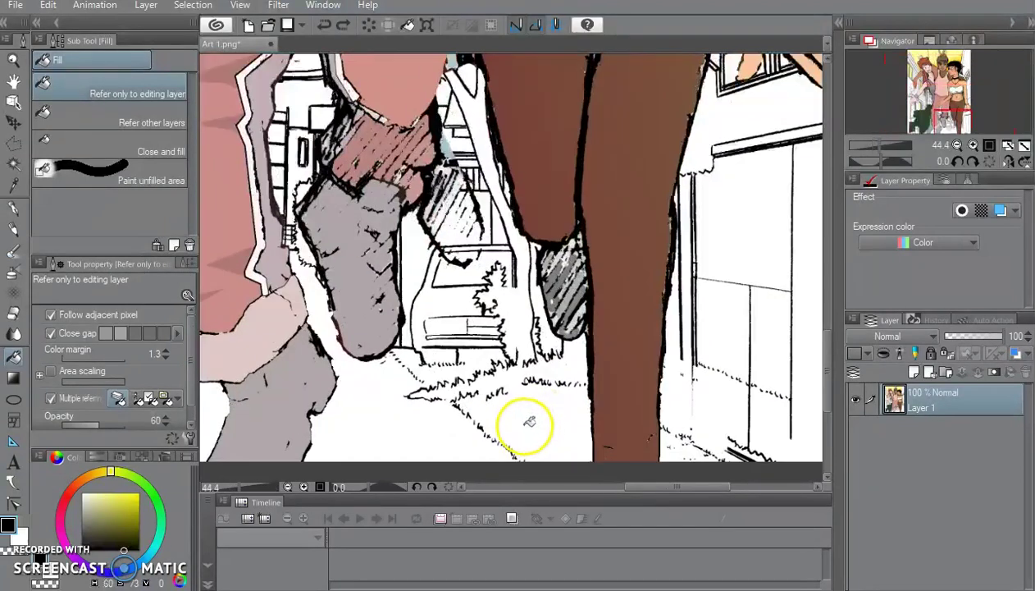
pyautogui.moveTo(826, 365); pyautogui.dragTo(830, 377)
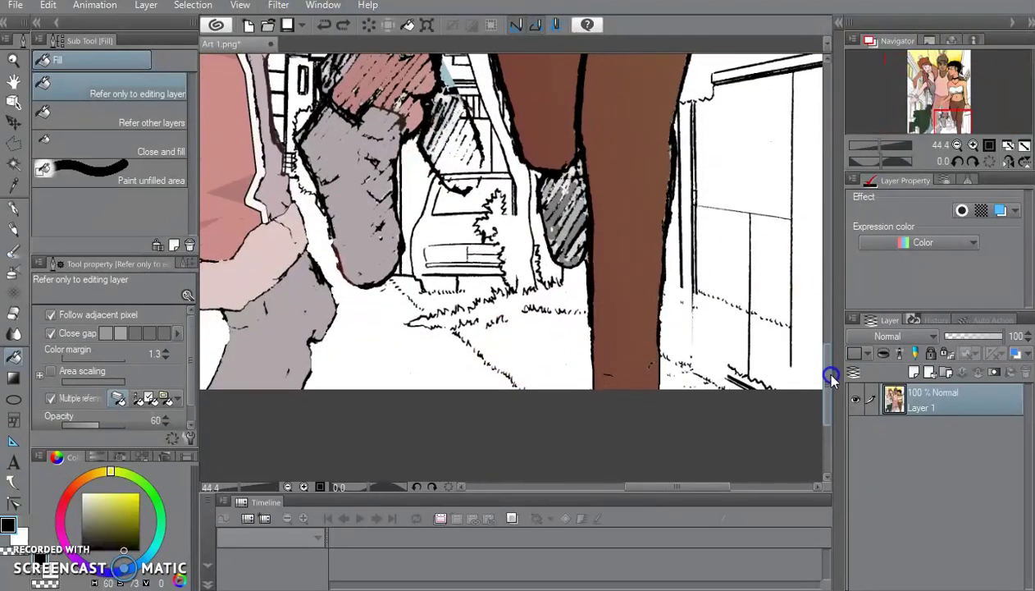
pyautogui.scroll(3, 411, 298)
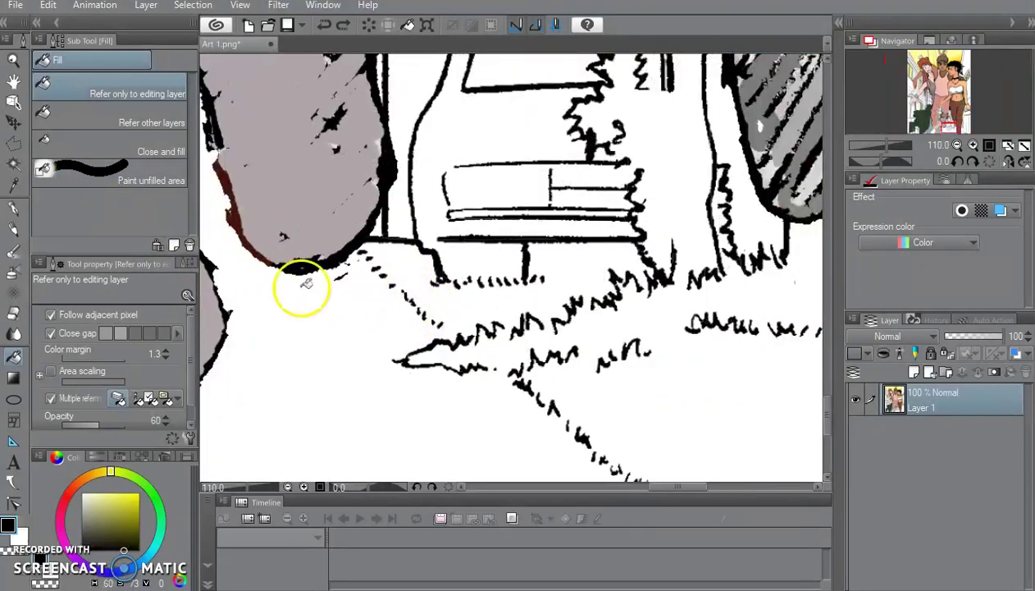
pyautogui.moveTo(826, 411); pyautogui.dragTo(830, 423)
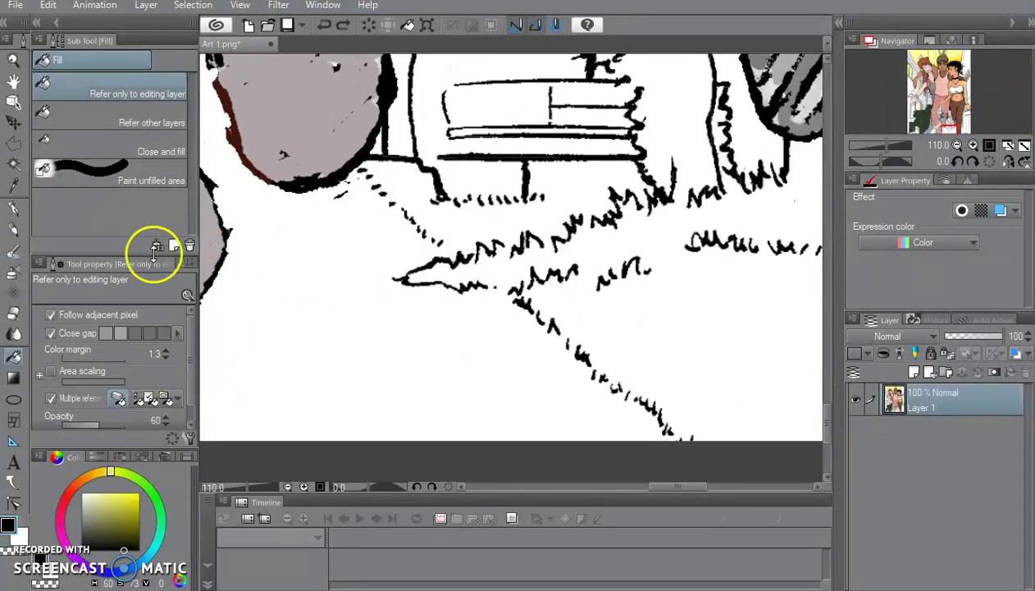
pyautogui.click(14, 228)
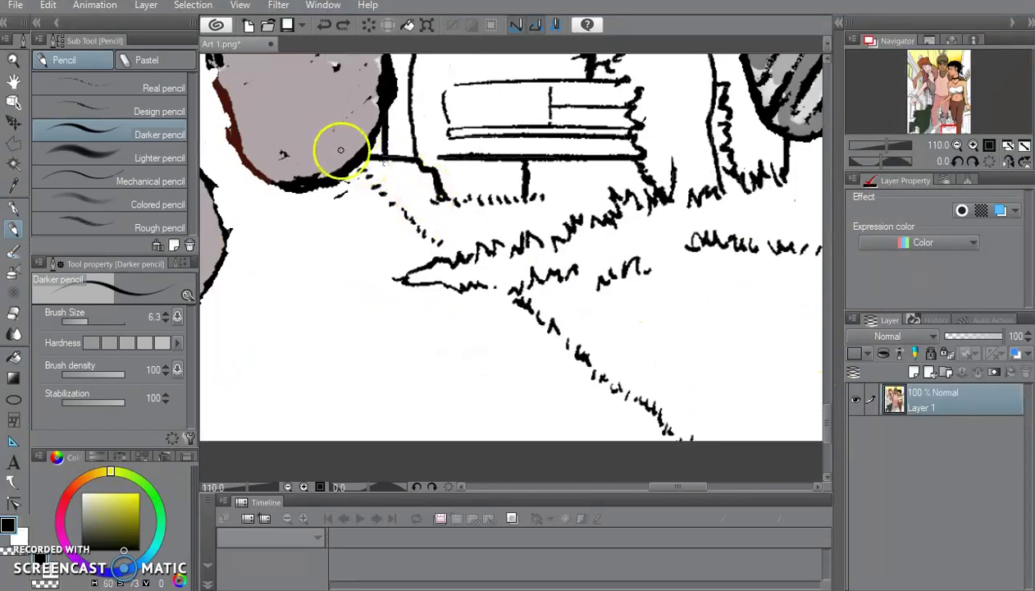
pyautogui.moveTo(368, 143); pyautogui.dragTo(356, 175)
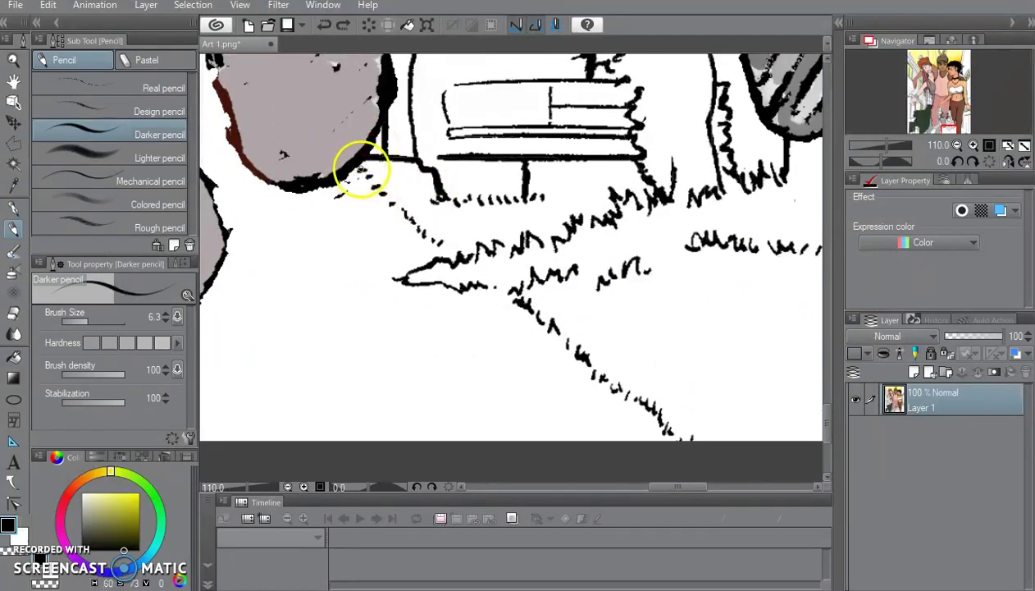
# Begin a polyline selection along the grass edge down toward the picture's bottom
pyautogui.click(14, 143)
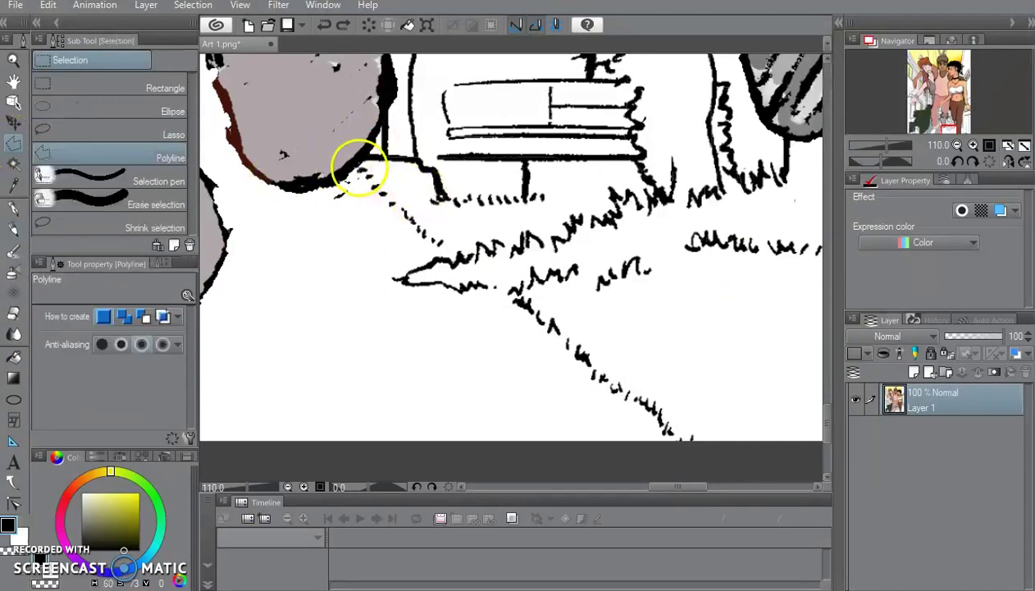
pyautogui.click(358, 168)
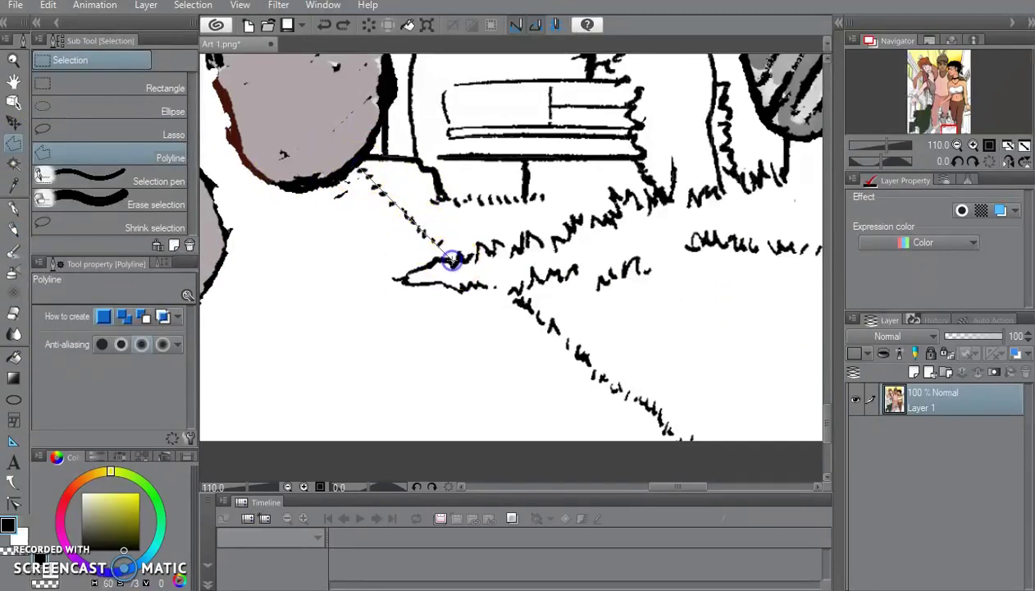
pyautogui.click(440, 252)
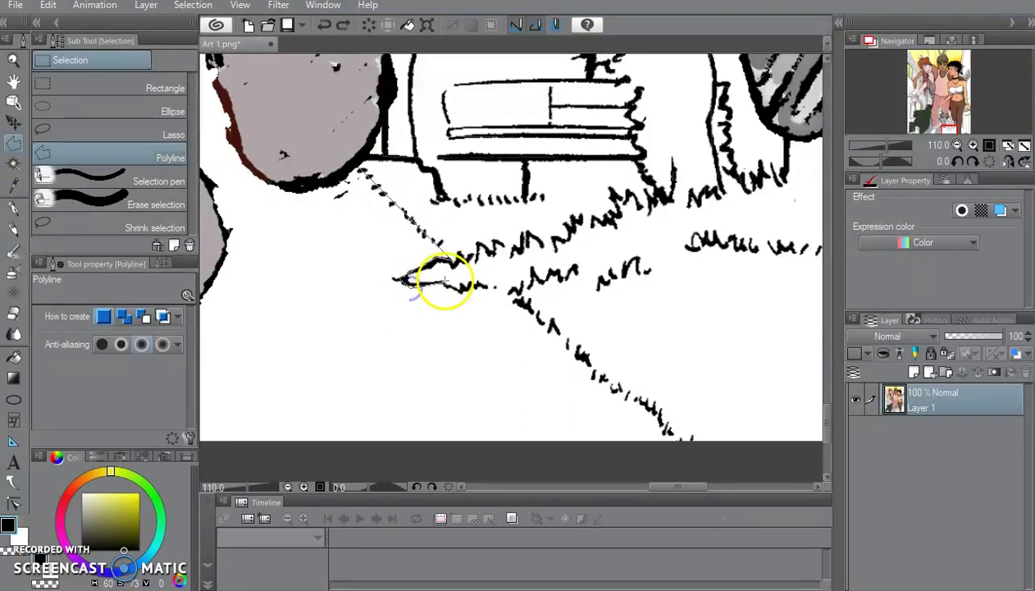
pyautogui.click(486, 286)
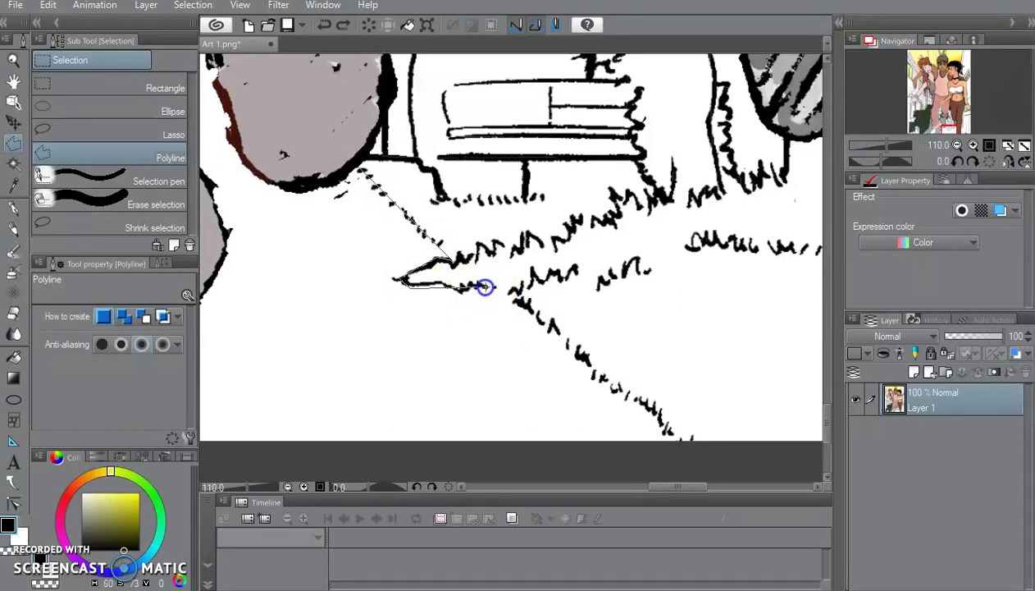
pyautogui.moveTo(510, 292); pyautogui.dragTo(573, 358)
pyautogui.moveTo(611, 399); pyautogui.dragTo(612, 388)
pyautogui.click(656, 422)
# Extend the outline along the bottom and right edges and around the small bush
pyautogui.scroll(-3, 656, 417)
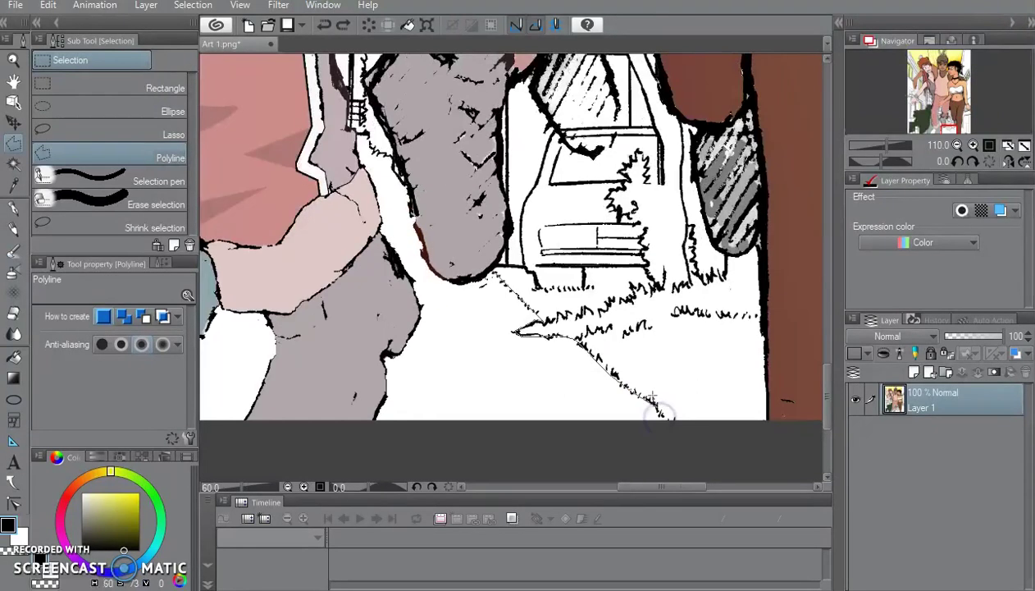
pyautogui.moveTo(663, 417); pyautogui.dragTo(671, 425)
pyautogui.click(774, 428)
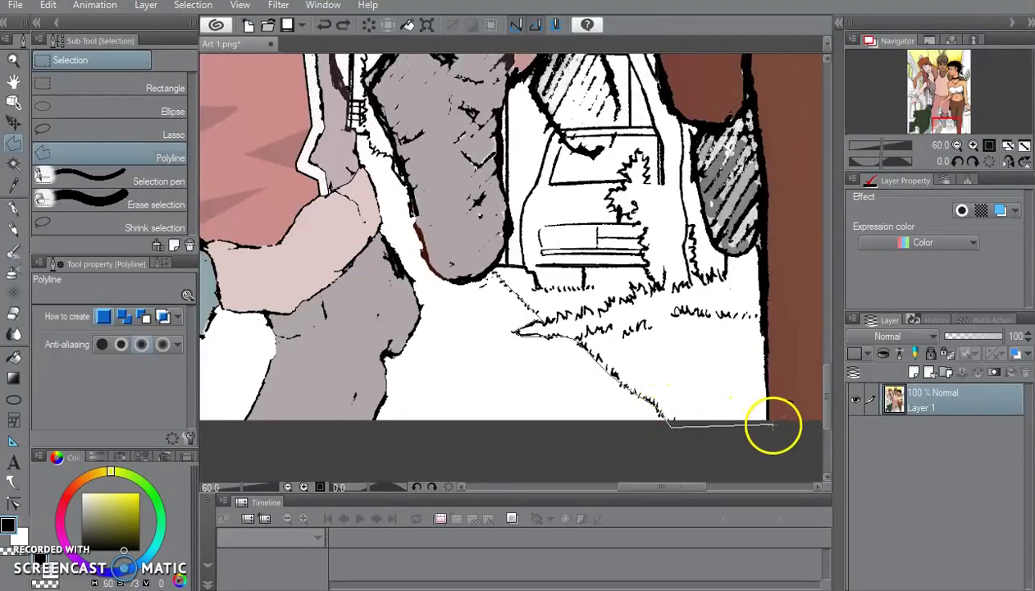
pyautogui.click(768, 423)
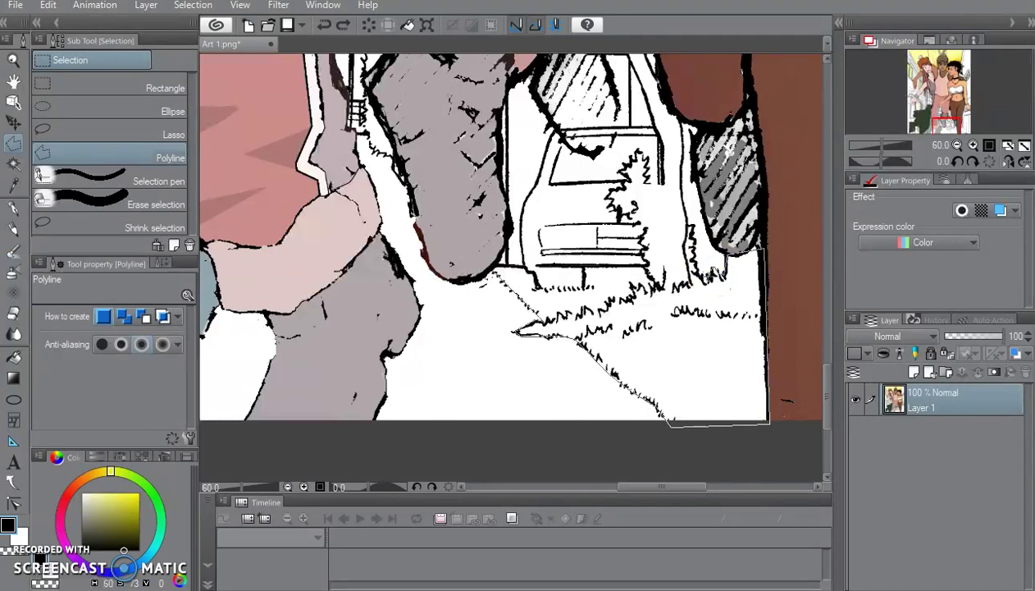
pyautogui.click(697, 276)
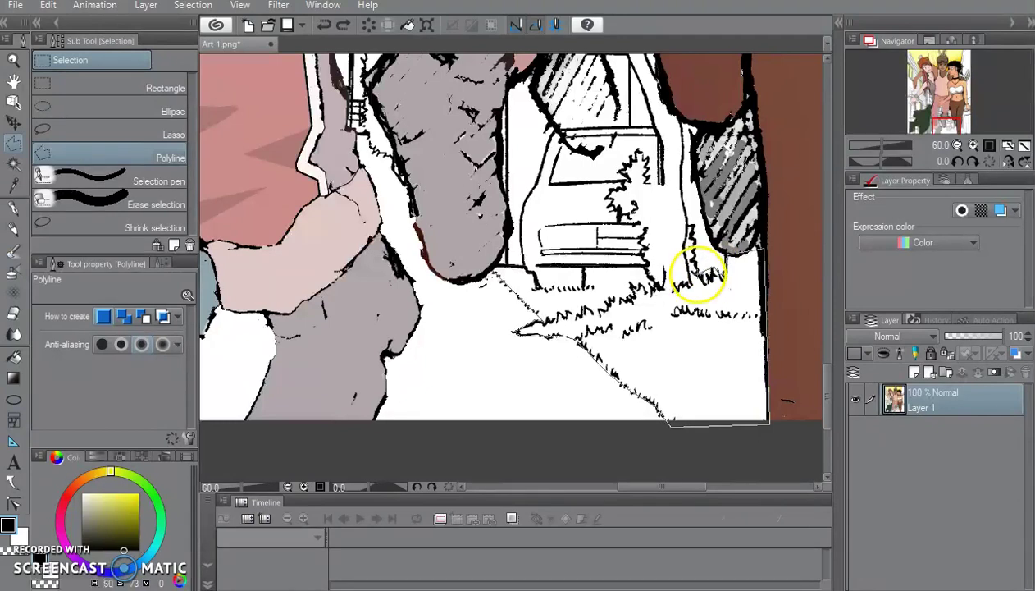
pyautogui.click(696, 230)
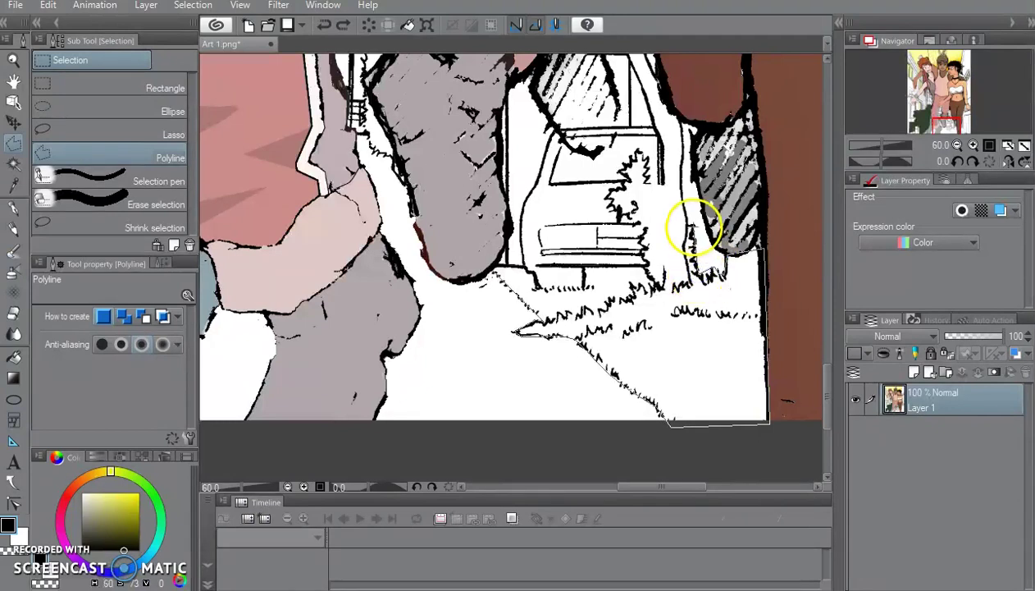
pyautogui.click(659, 180)
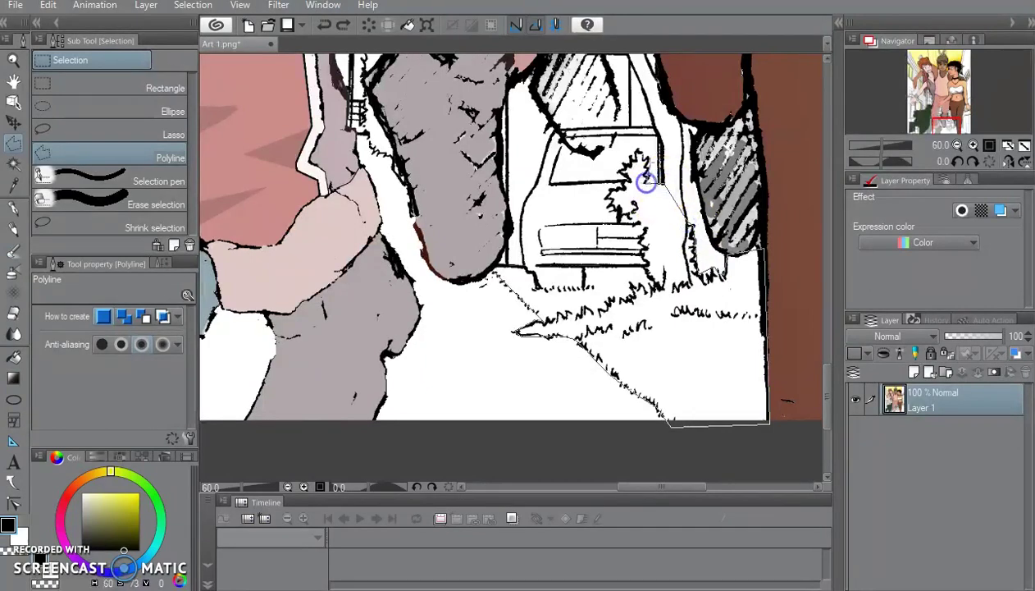
pyautogui.click(640, 136)
pyautogui.click(596, 160)
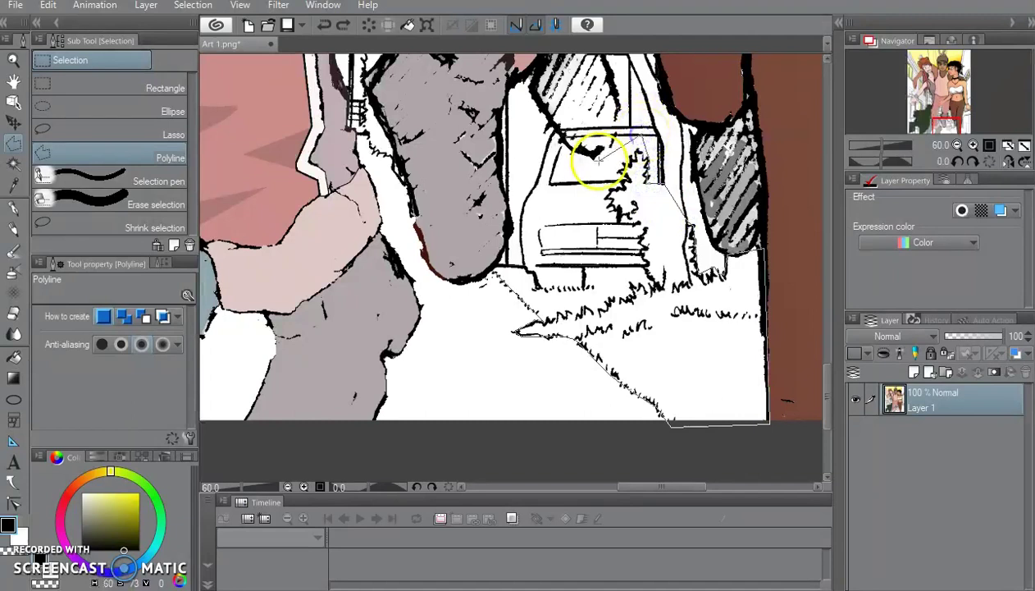
pyautogui.click(579, 216)
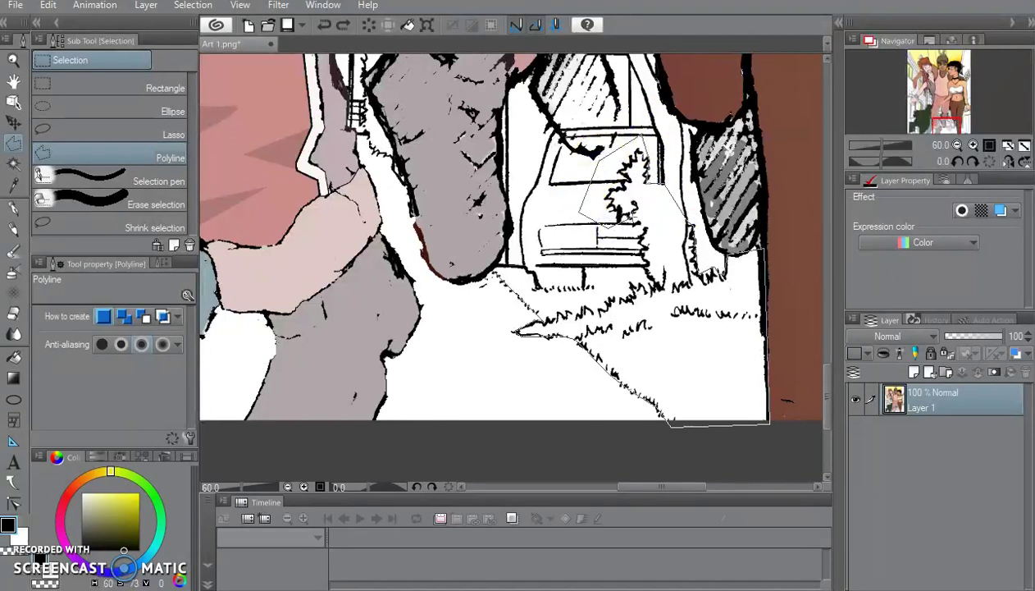
pyautogui.click(642, 229)
# Trace the outline along the grass tips and close it into a selection
pyautogui.click(555, 323)
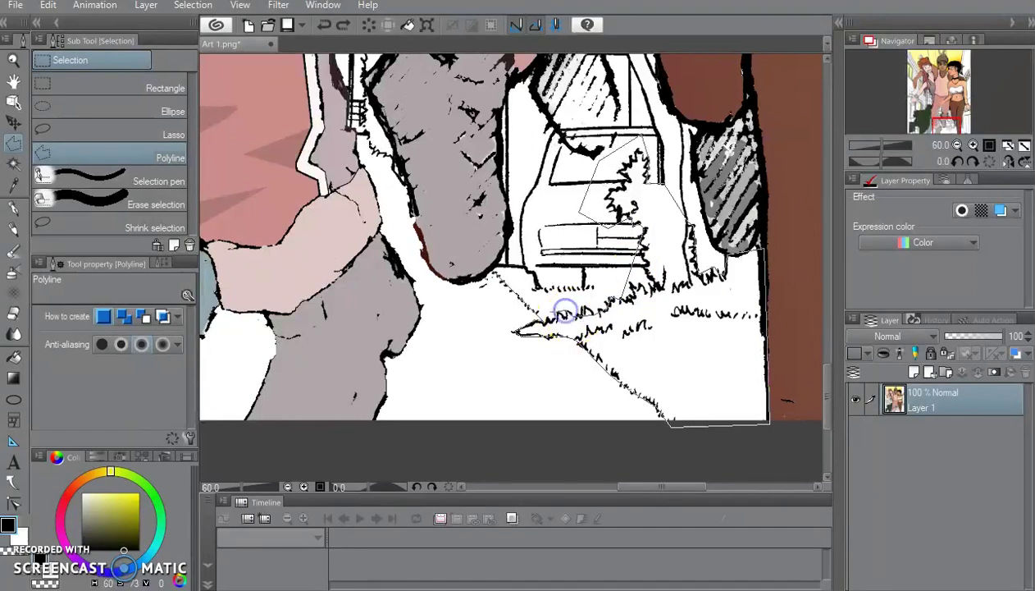
pyautogui.click(523, 332)
pyautogui.click(513, 326)
pyautogui.click(524, 311)
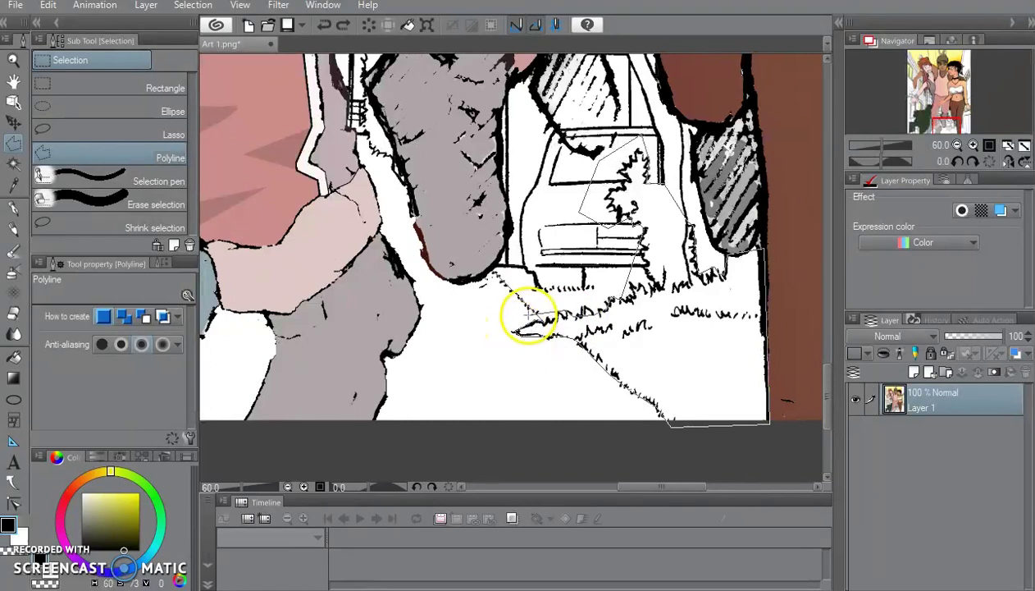
pyautogui.click(541, 319)
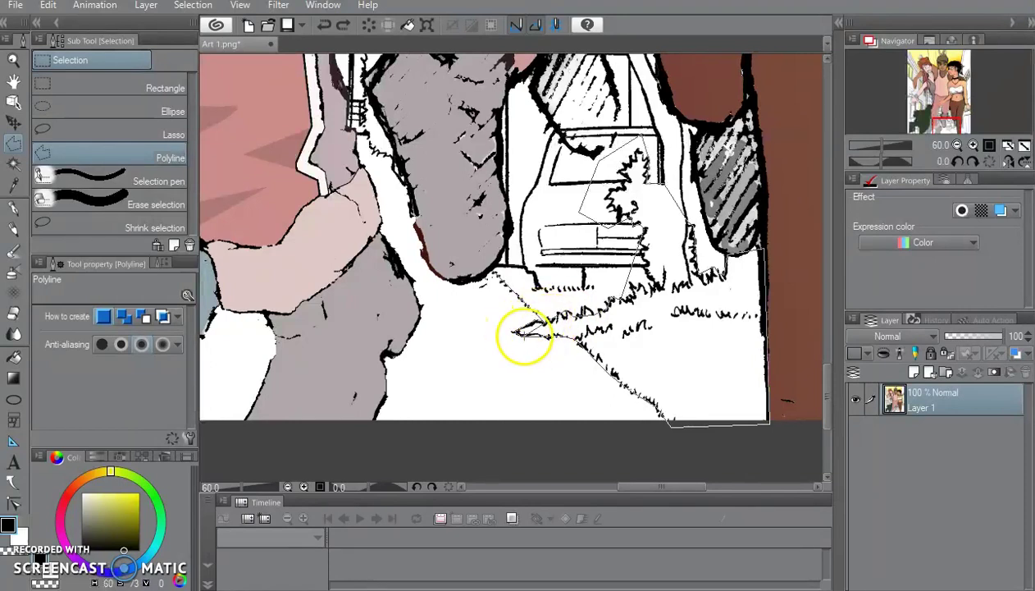
pyautogui.click(510, 331)
pyautogui.scroll(5, 525, 324)
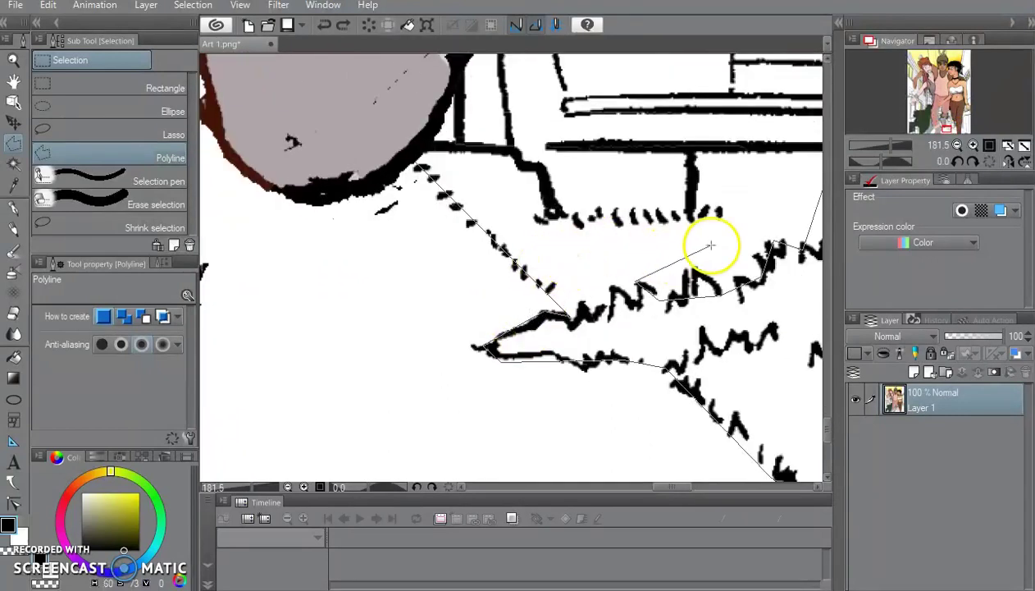
pyautogui.scroll(-2, 712, 246)
pyautogui.scroll(-2, 721, 242)
pyautogui.scroll(3, 730, 246)
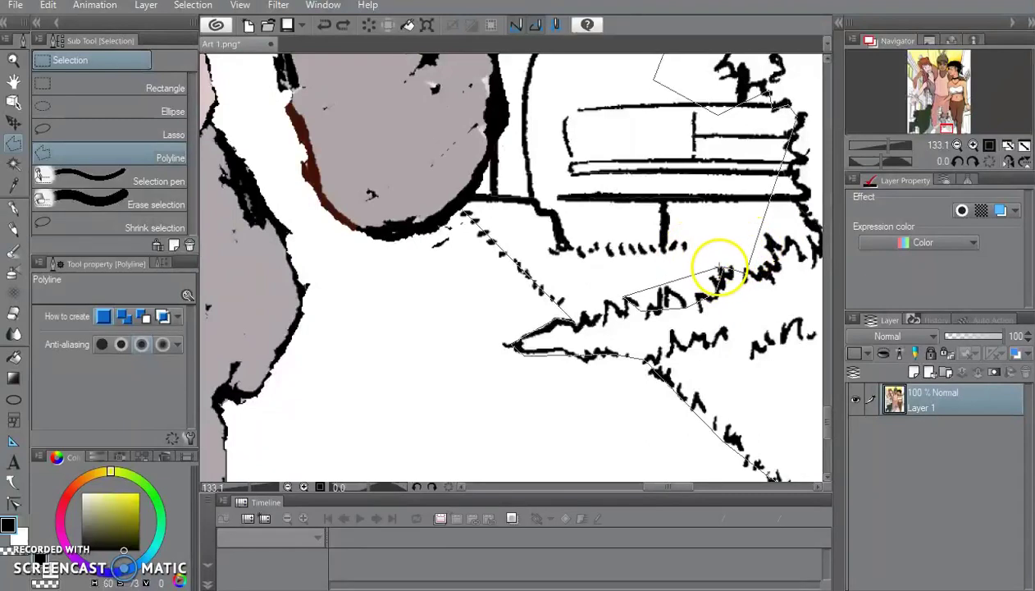
pyautogui.moveTo(721, 256); pyautogui.dragTo(535, 202)
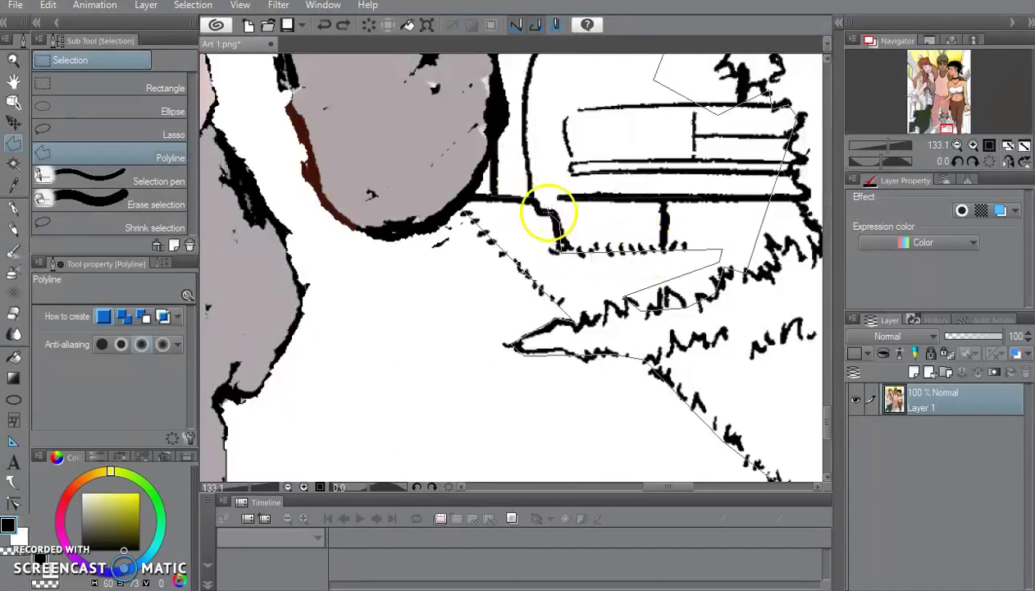
pyautogui.click(451, 203)
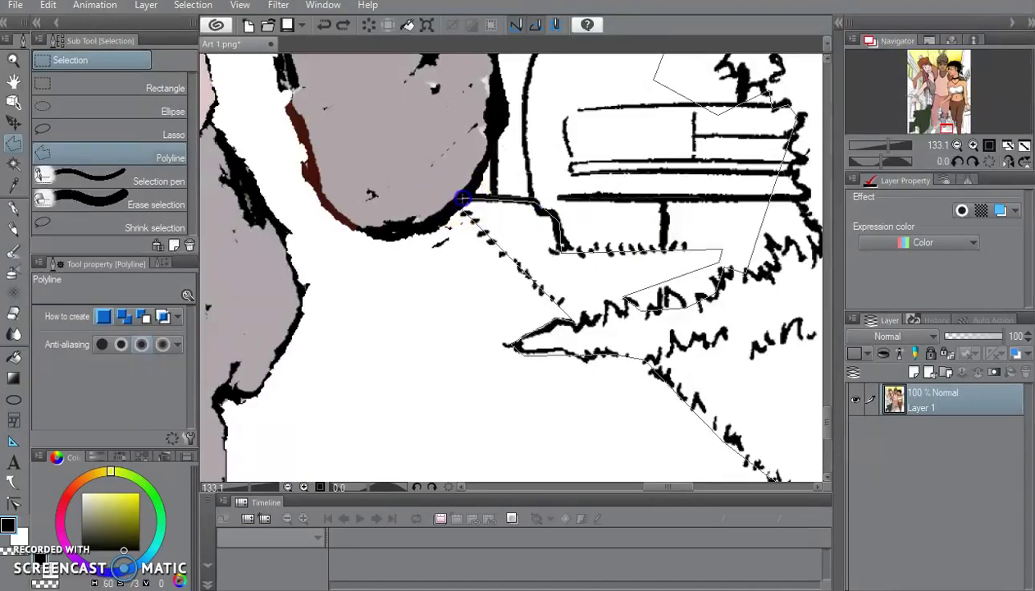
# Choose a pale green on the colour wheel
pyautogui.scroll(-2, 664, 300)
pyautogui.scroll(-5, 665, 300)
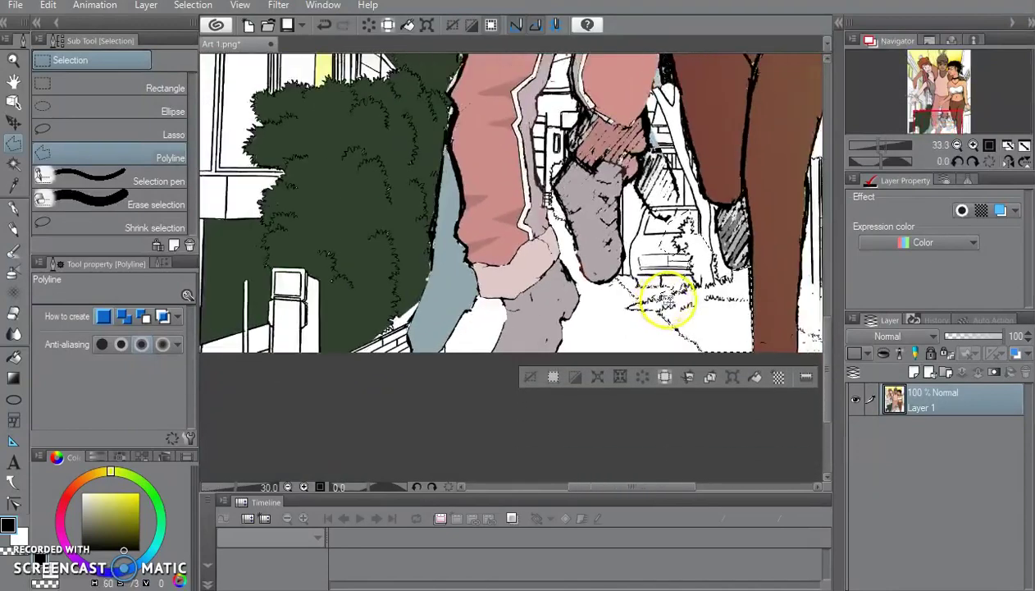
pyautogui.scroll(1, 657, 320)
pyautogui.scroll(-1, 558, 328)
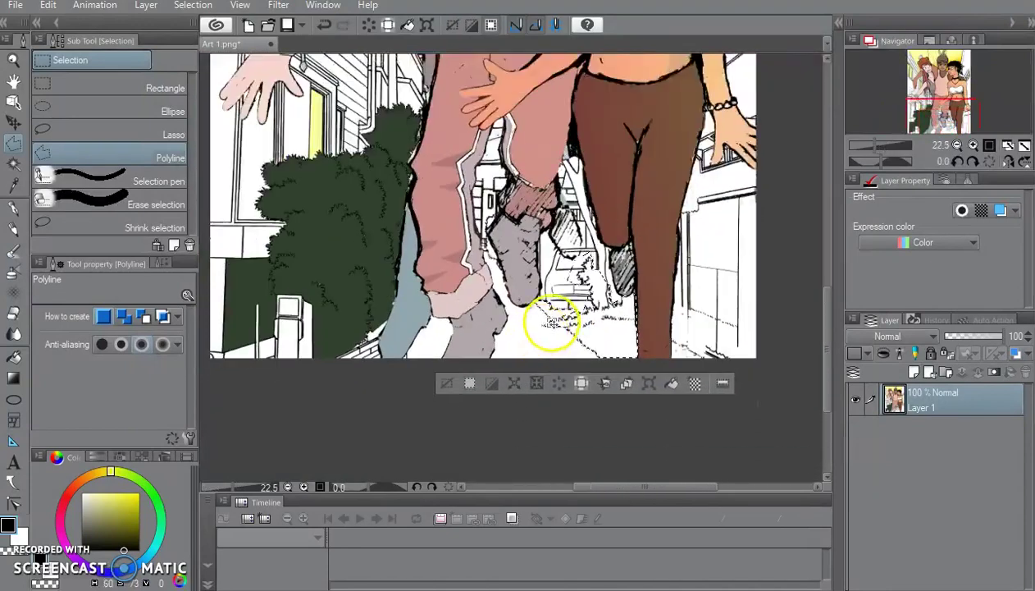
pyautogui.scroll(1, 492, 344)
pyautogui.click(144, 487)
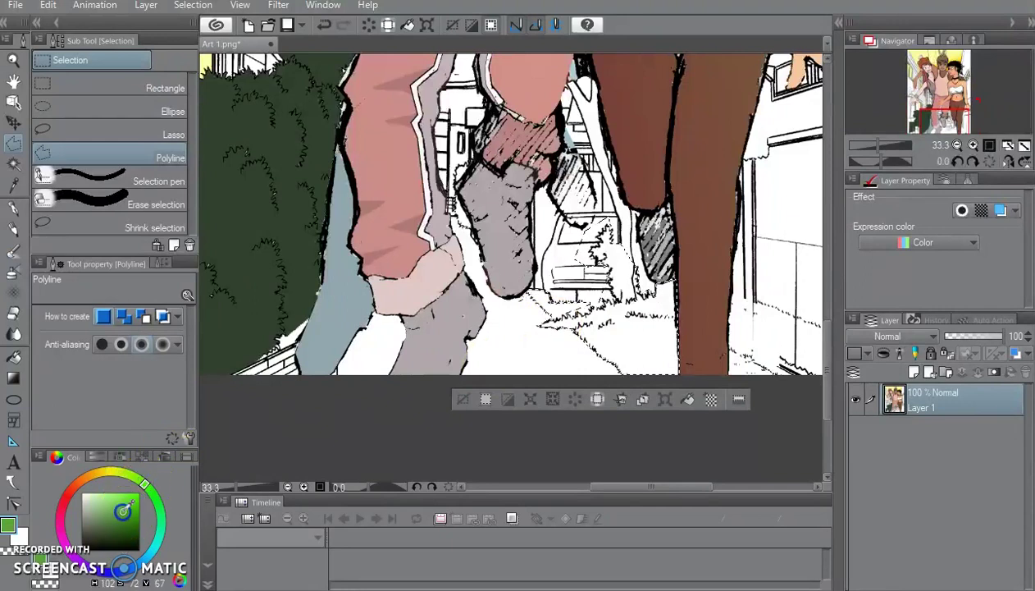
pyautogui.click(123, 493)
pyautogui.moveTo(112, 500); pyautogui.dragTo(103, 492)
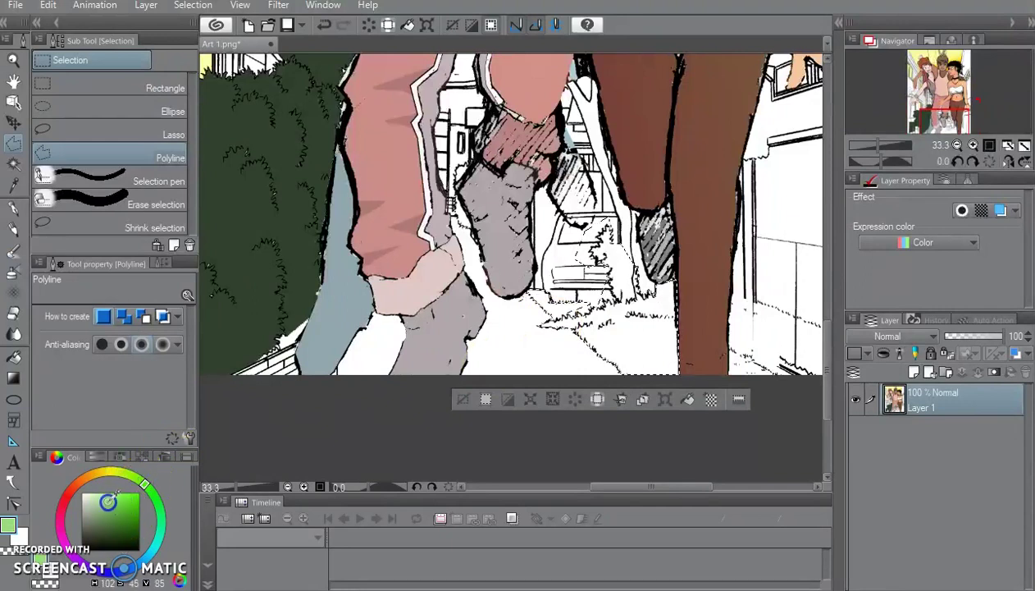
# Fill the selected grass with the pale green and deselect
pyautogui.click(14, 355)
pyautogui.click(627, 328)
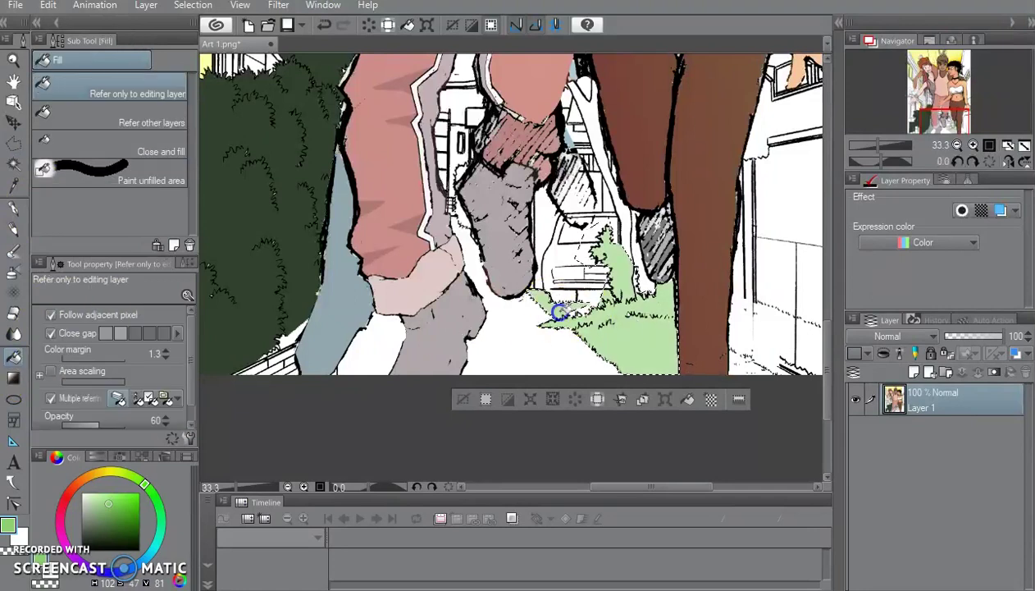
pyautogui.scroll(-2, 558, 178)
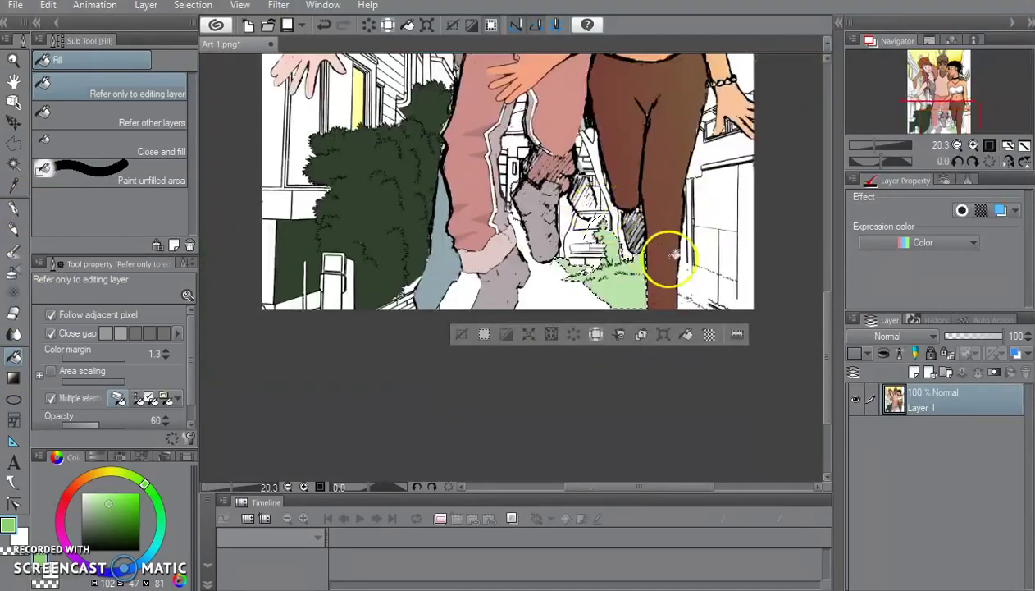
pyautogui.click(197, 5)
pyautogui.click(211, 48)
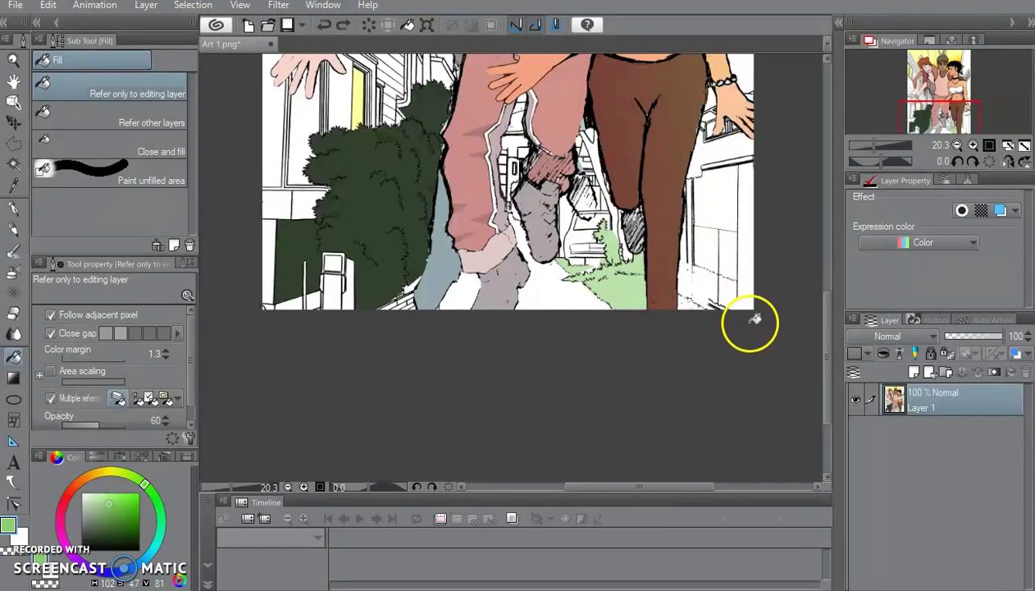
pyautogui.scroll(2, 755, 345)
pyautogui.scroll(1, 639, 305)
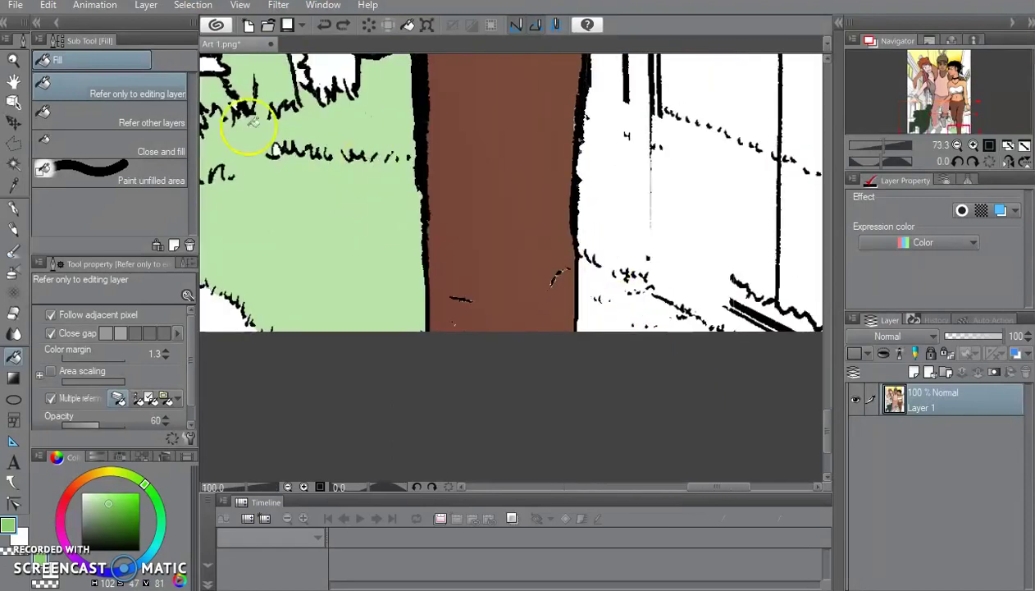
# Outline the ground to the right of the brown trunk with a polyline selection
pyautogui.click(13, 144)
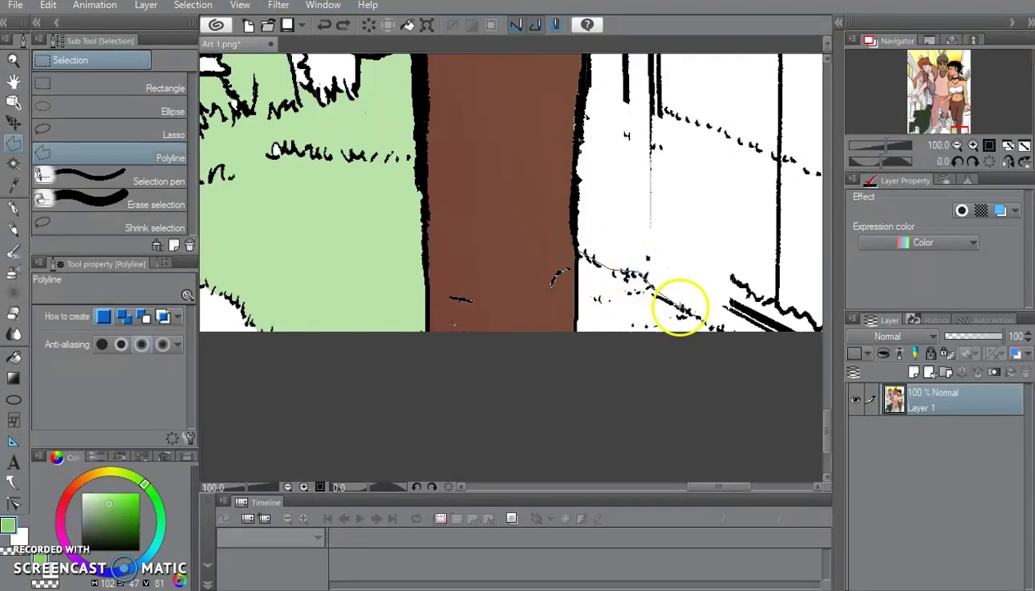
pyautogui.click(741, 342)
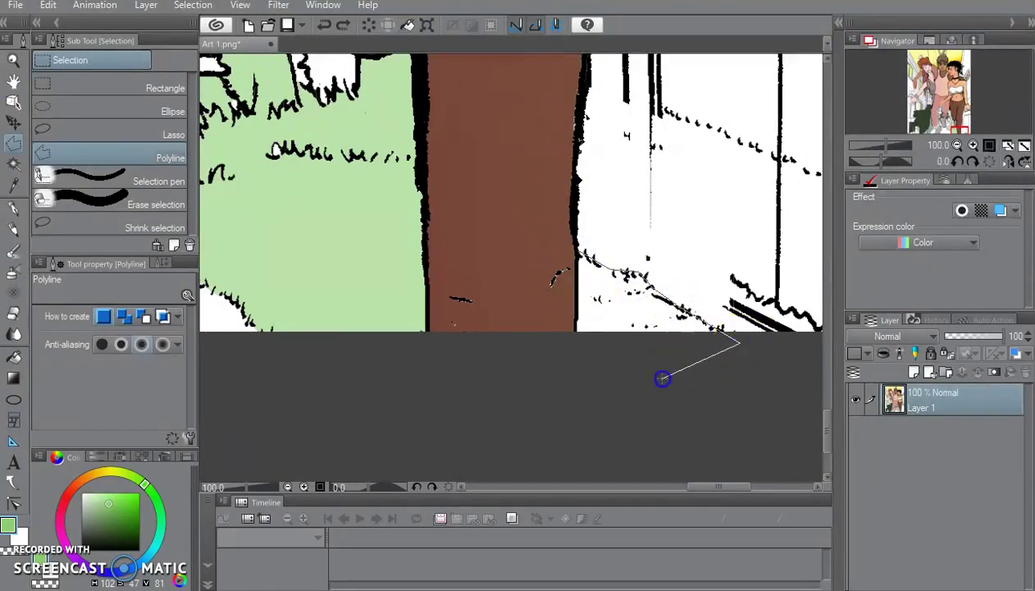
pyautogui.click(663, 378)
pyautogui.click(575, 357)
pyautogui.click(577, 260)
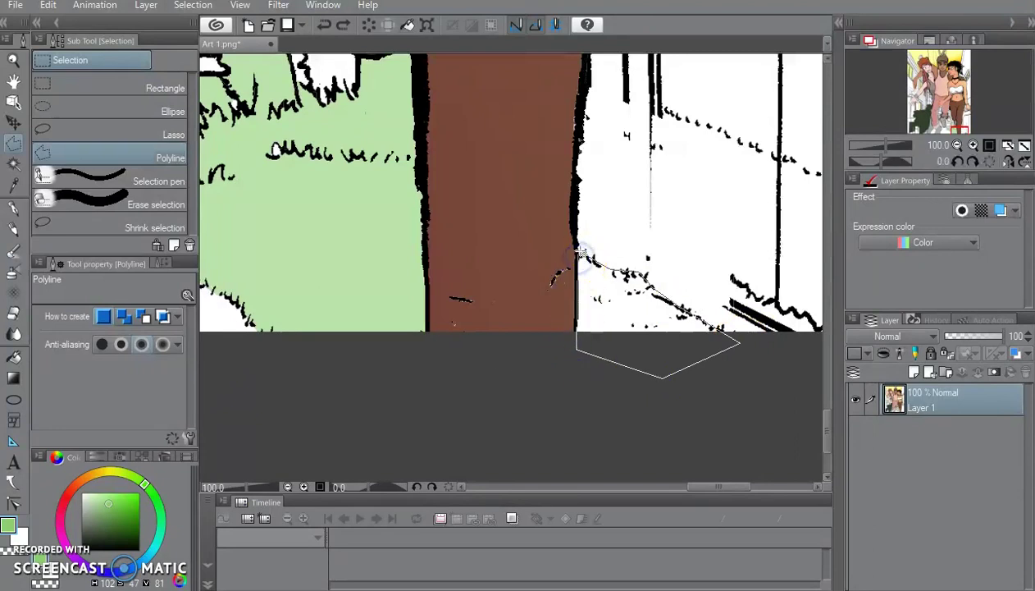
pyautogui.doubleClick(579, 254)
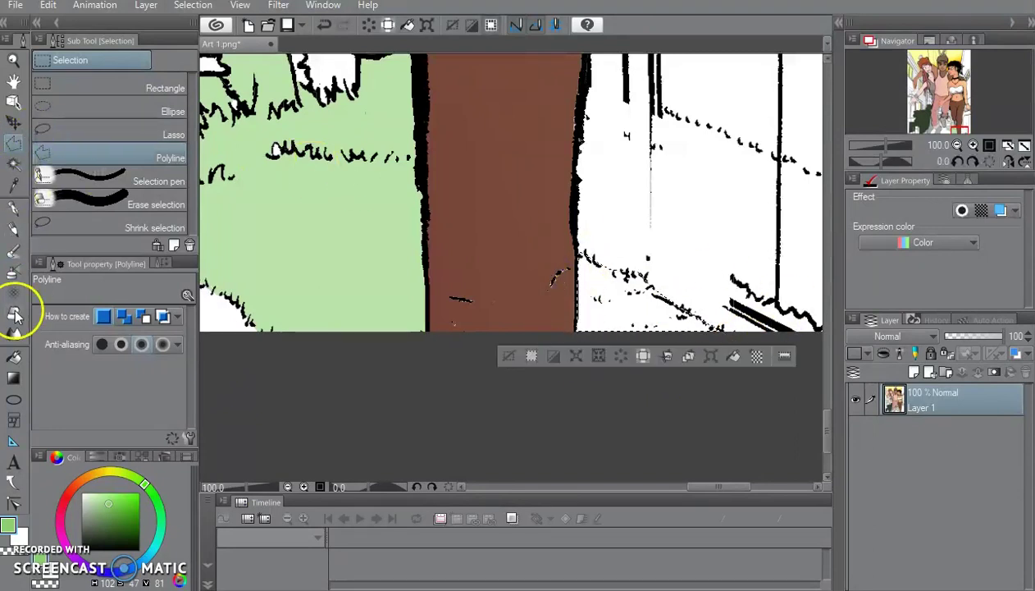
# Fill the selected ground pale green and clear the selection
pyautogui.click(14, 356)
pyautogui.click(636, 312)
pyautogui.scroll(-2, 670, 190)
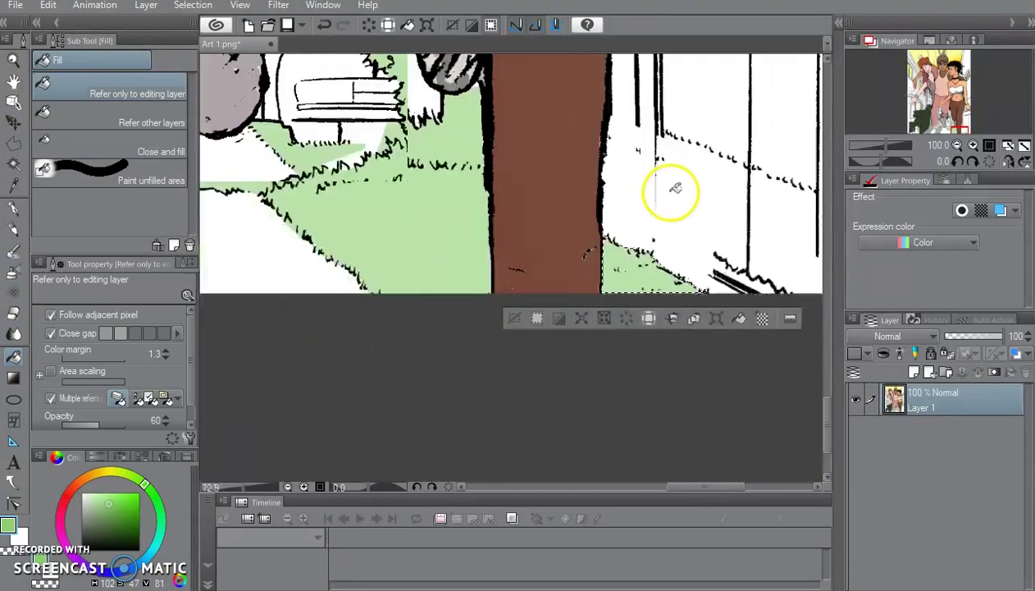
pyautogui.scroll(-15, 674, 189)
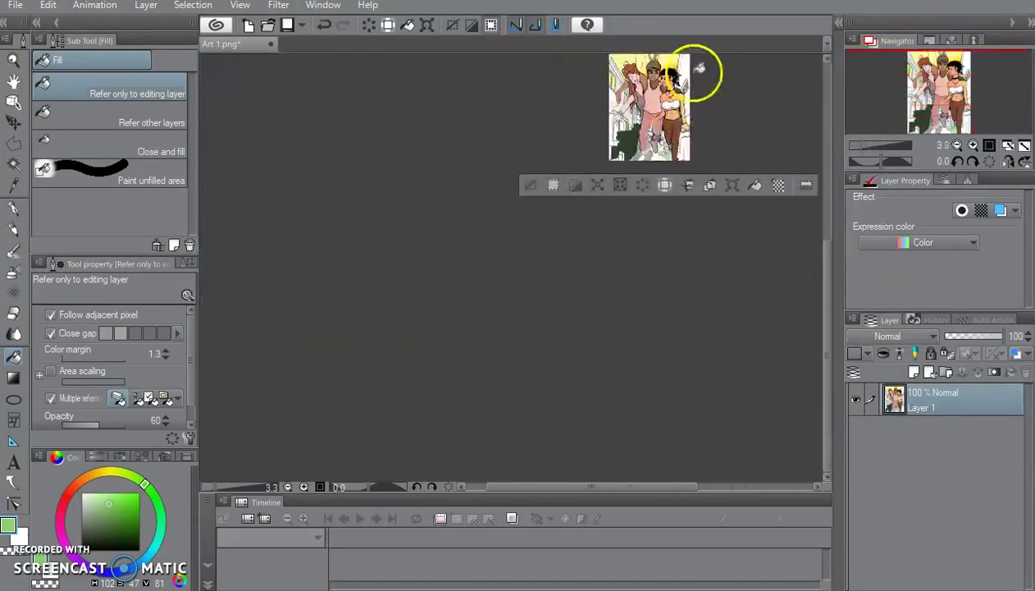
pyautogui.scroll(5, 699, 69)
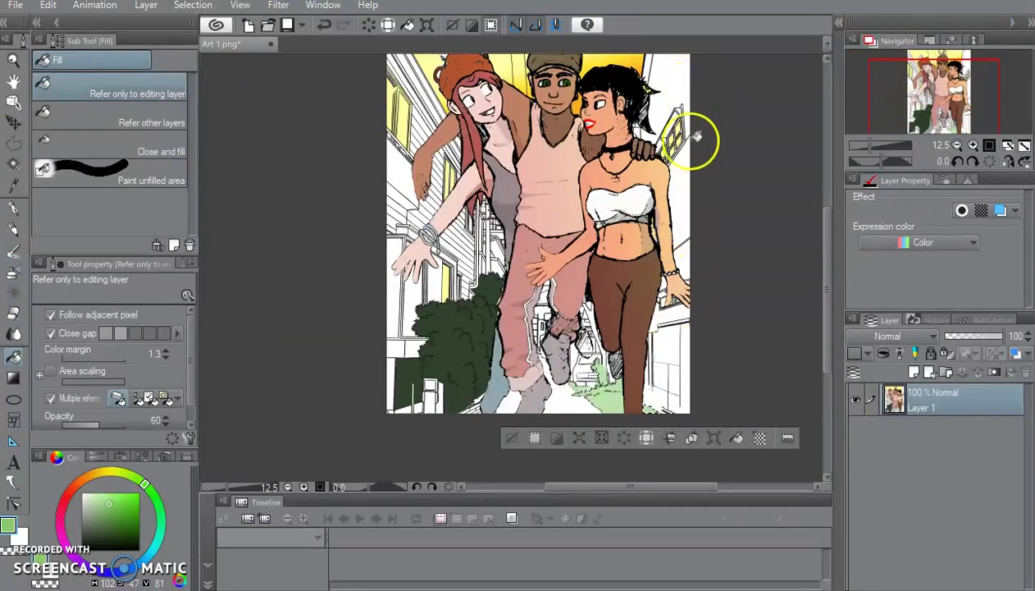
pyautogui.click(184, 7)
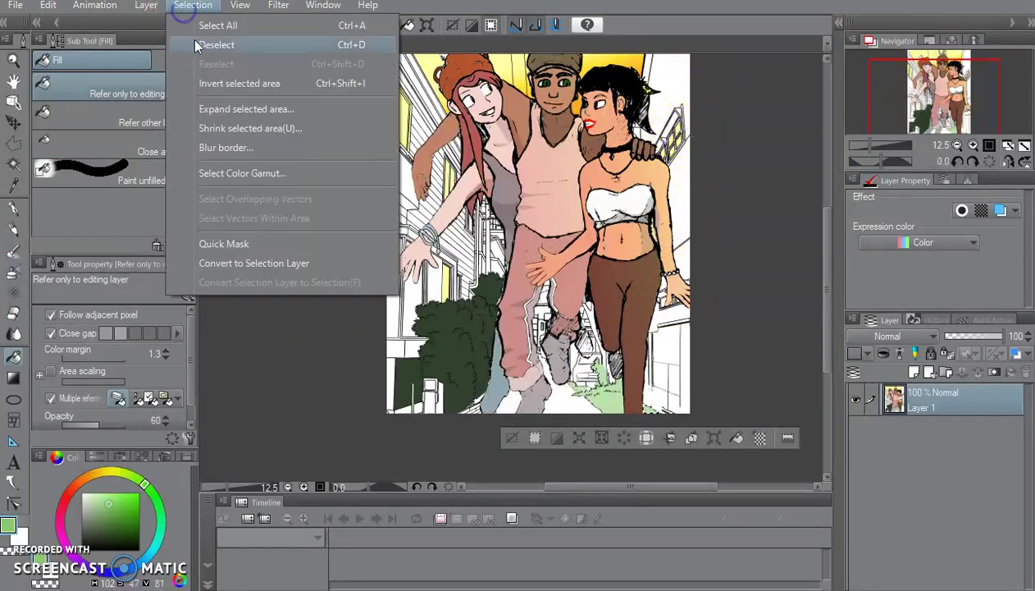
pyautogui.click(220, 44)
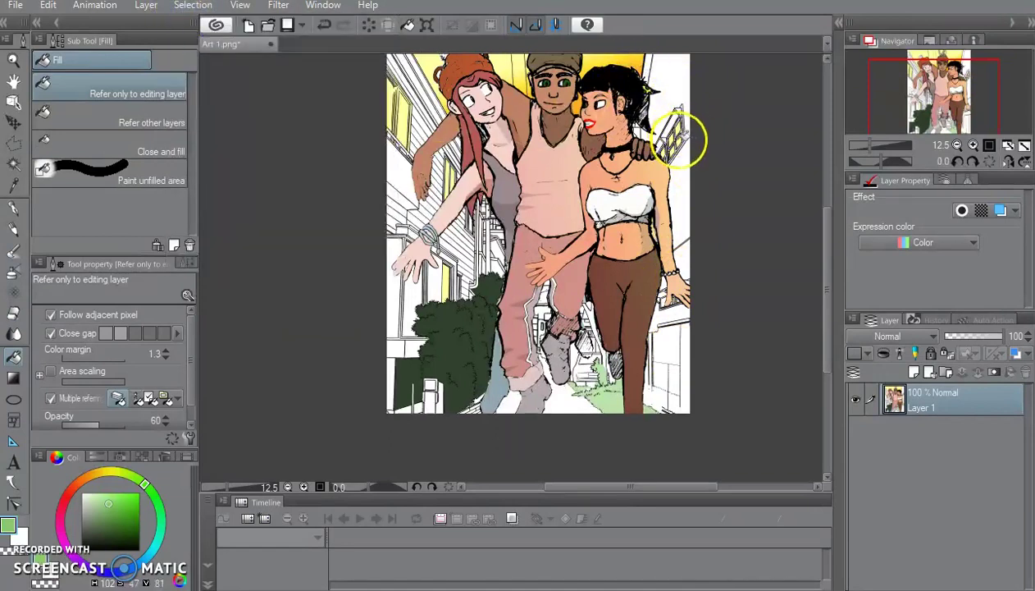
# Eyedrop the sunset-sky yellow and fill the lower-right white wall with it
pyautogui.keyDown('alt'); pyautogui.click(515, 71); pyautogui.keyUp('alt')
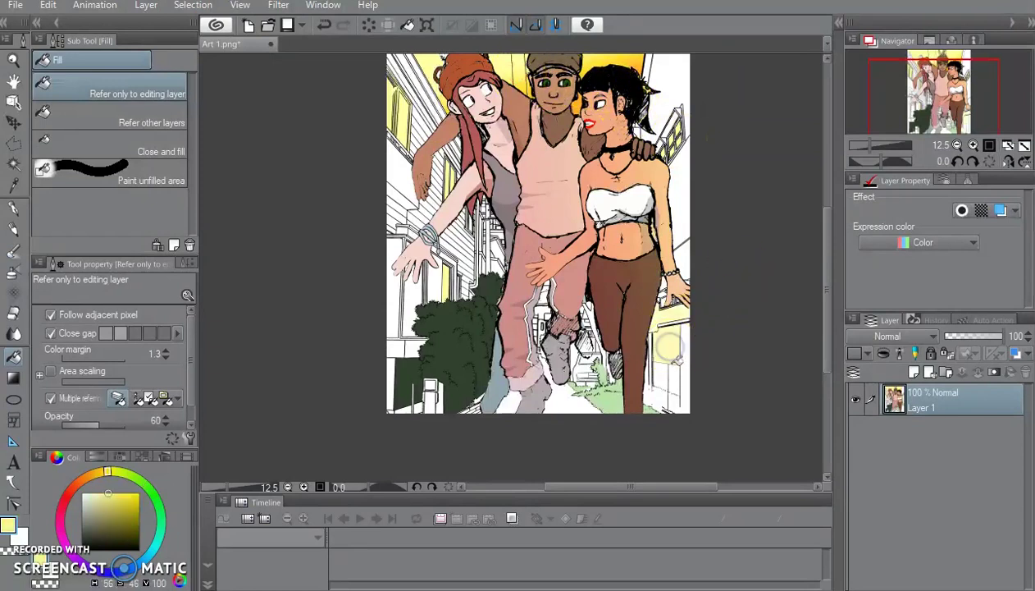
pyautogui.click(675, 382)
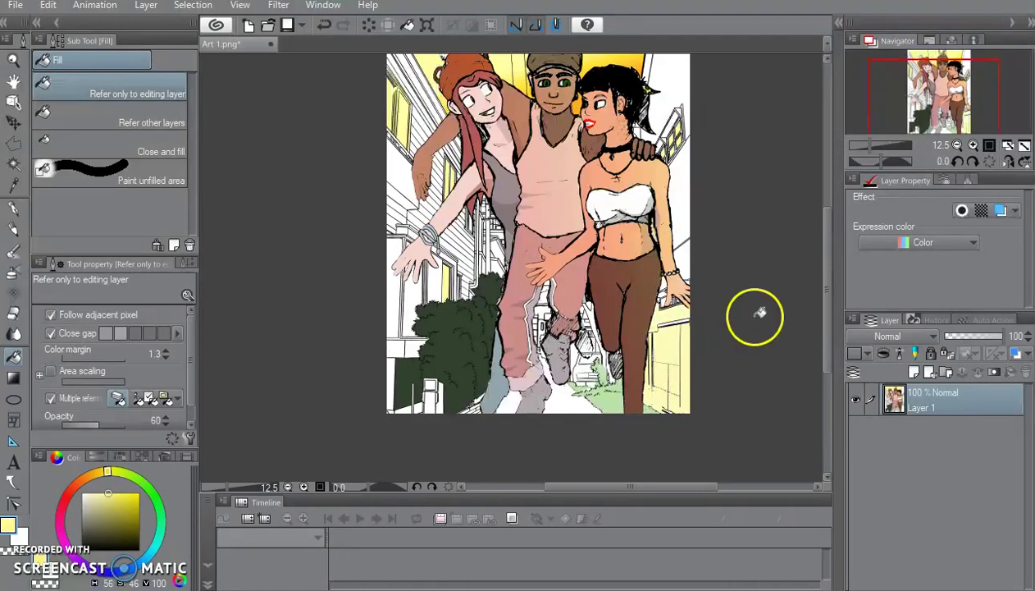
pyautogui.scroll(-3, 755, 316)
pyautogui.scroll(4, 700, 337)
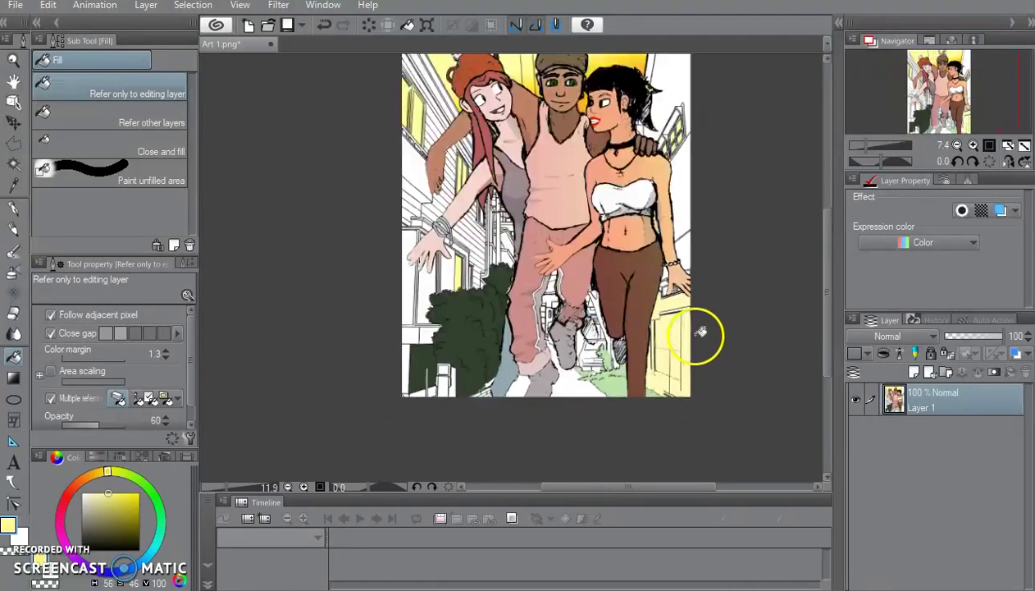
# Sample white from the canvas and fill the small wall gaps beside the leg
pyautogui.keyDown('alt'); pyautogui.click(680, 205); pyautogui.keyUp('alt')
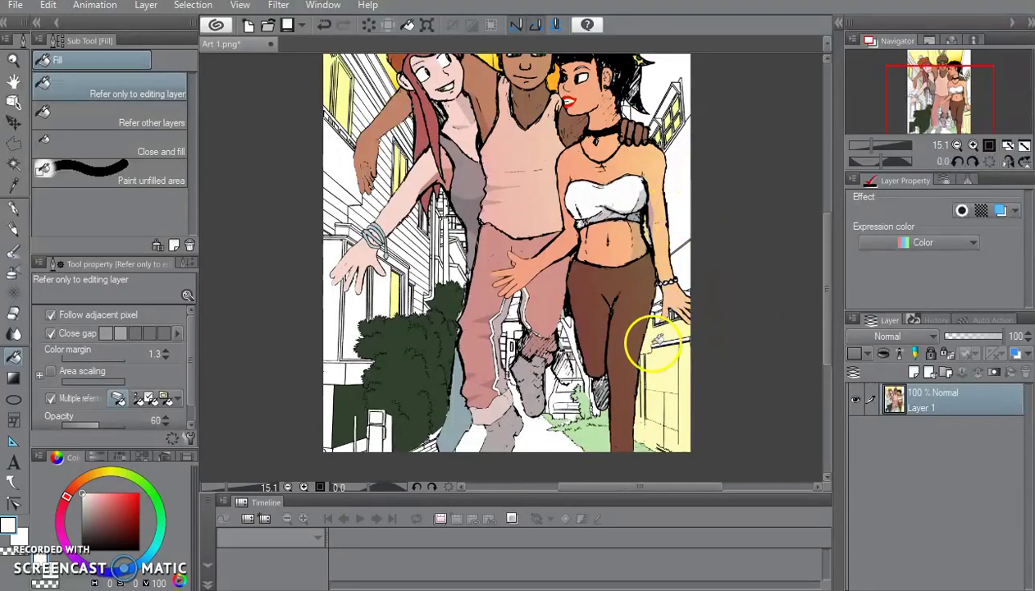
pyautogui.click(661, 386)
pyautogui.click(656, 331)
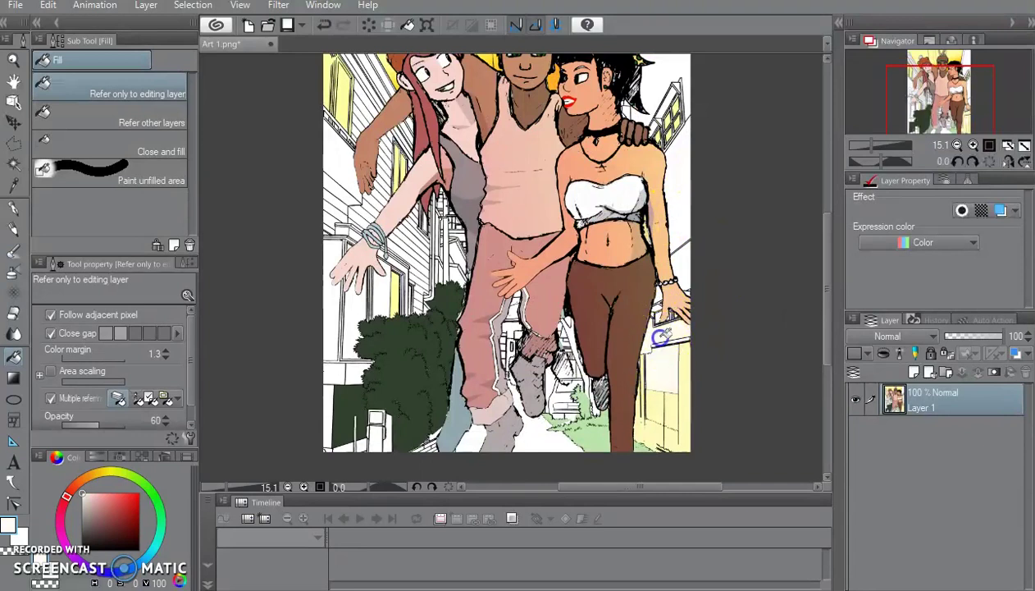
pyautogui.click(639, 382)
pyautogui.click(638, 428)
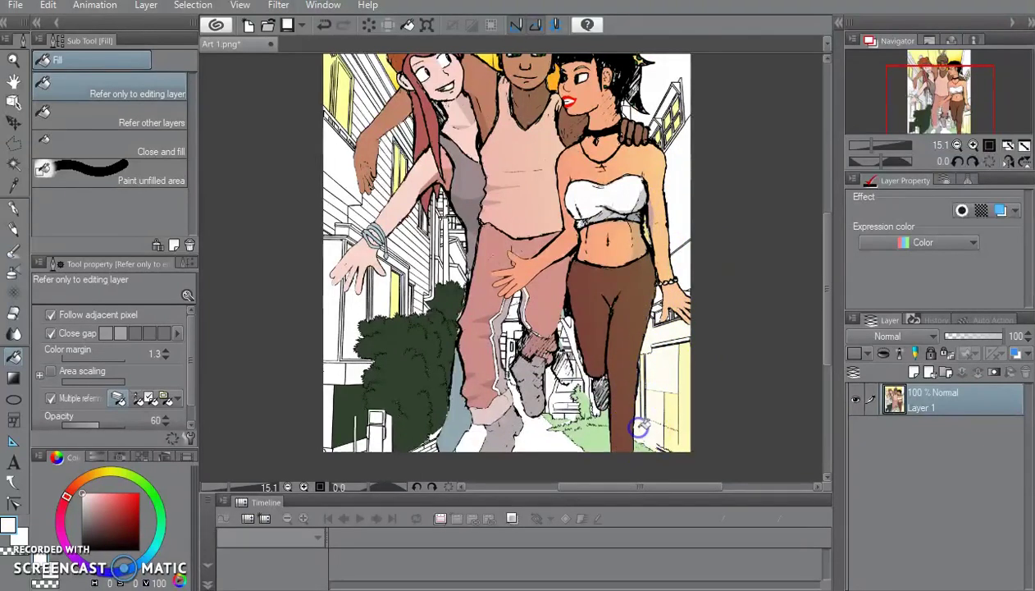
# Sample the wall's yellow and fill the wall patches beside the wrist
pyautogui.scroll(3, 673, 410)
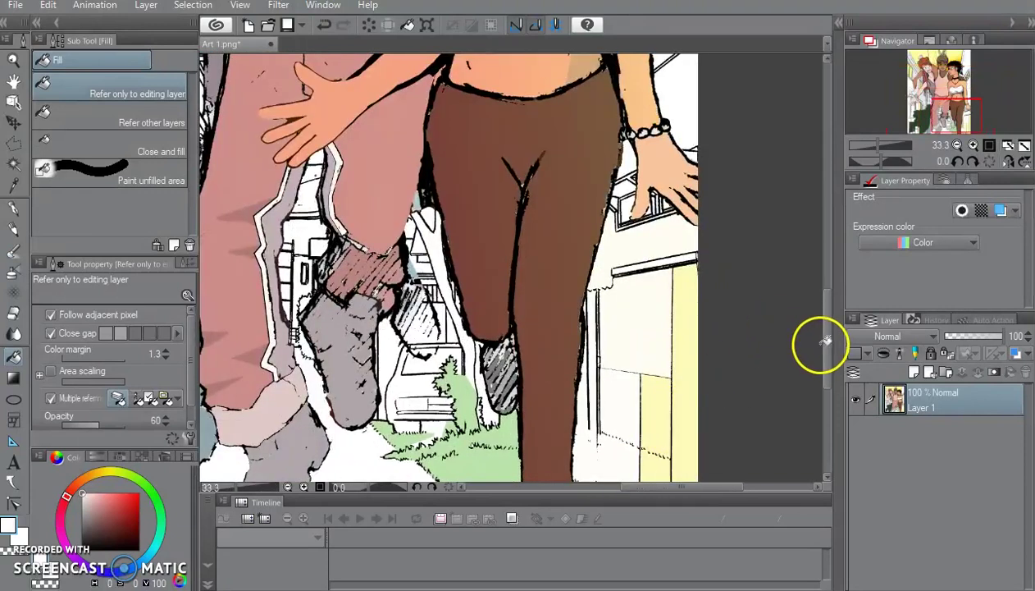
pyautogui.moveTo(824, 340)
pyautogui.mouseDown()
pyautogui.moveTo(818, 296)
pyautogui.moveTo(818, 339)
pyautogui.mouseUp()
pyautogui.keyDown('alt'); pyautogui.click(688, 351); pyautogui.keyUp('alt')
pyautogui.click(625, 241)
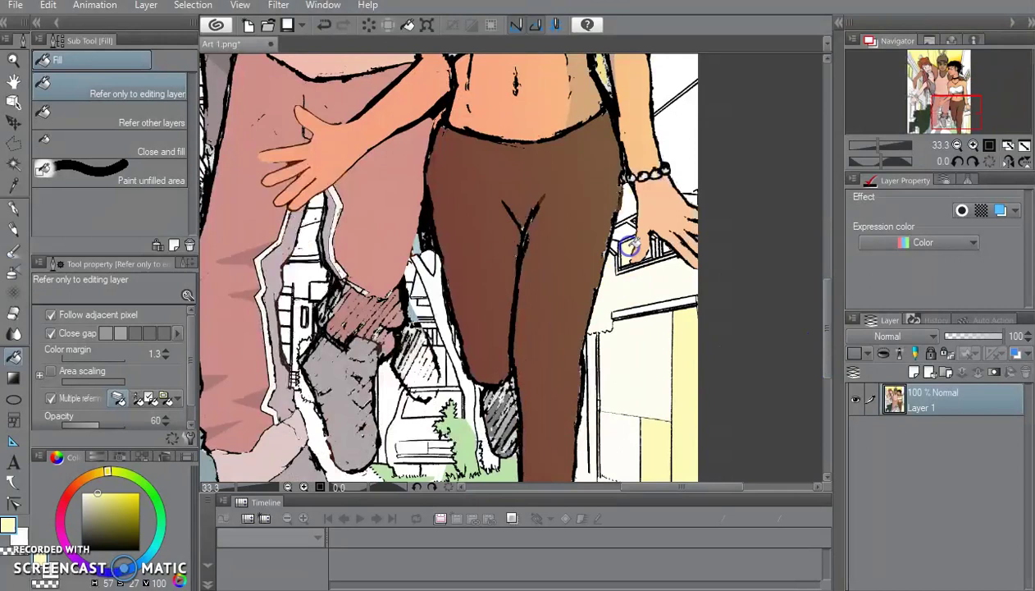
pyautogui.click(623, 233)
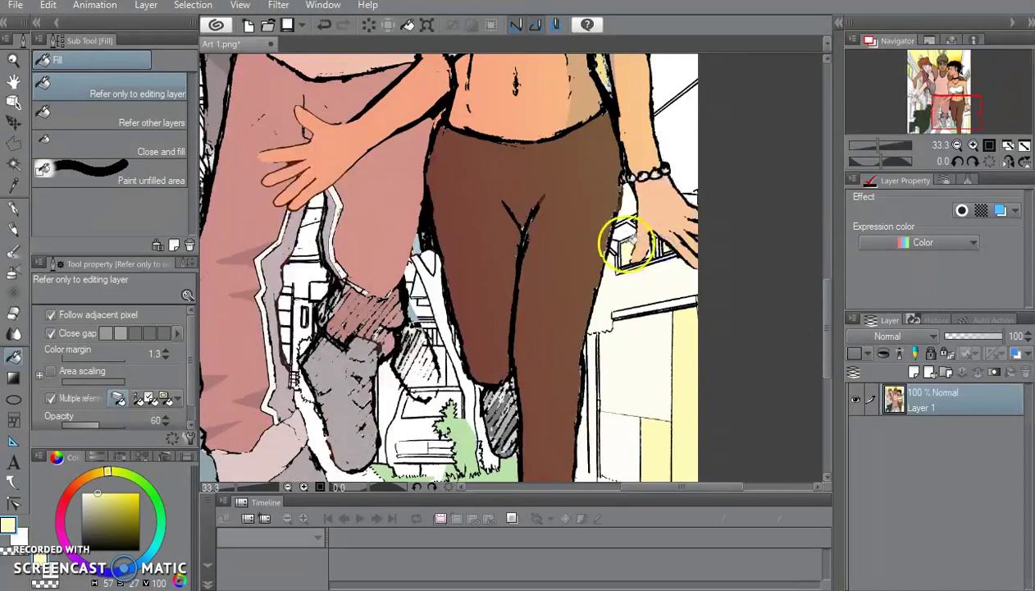
# Fill the window panel left of the bushes with pale yellow
pyautogui.click(697, 196)
pyautogui.click(365, 113)
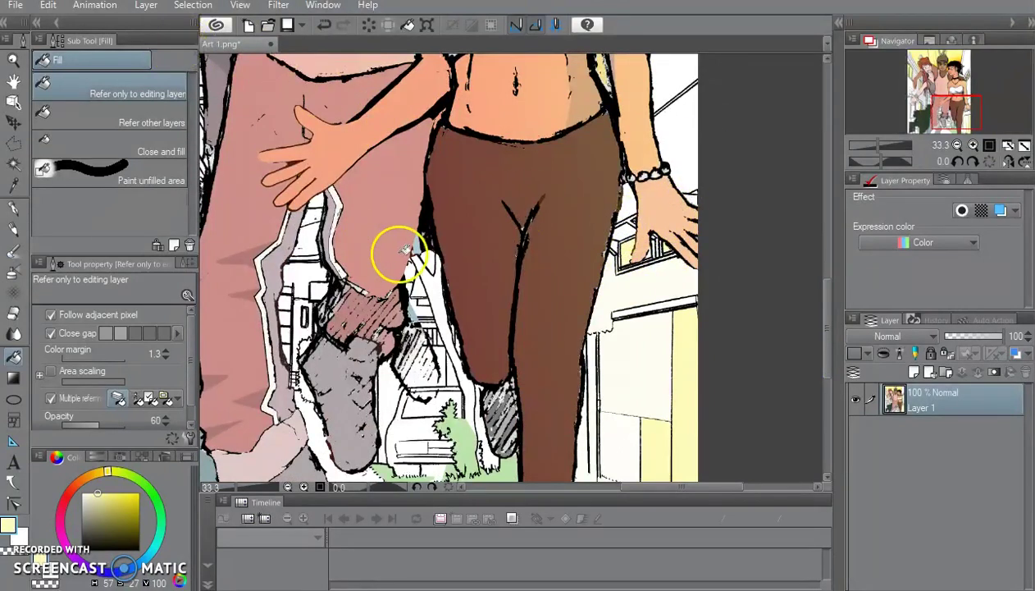
pyautogui.scroll(-4, 405, 243)
pyautogui.scroll(2, 246, 217)
pyautogui.scroll(1, 248, 208)
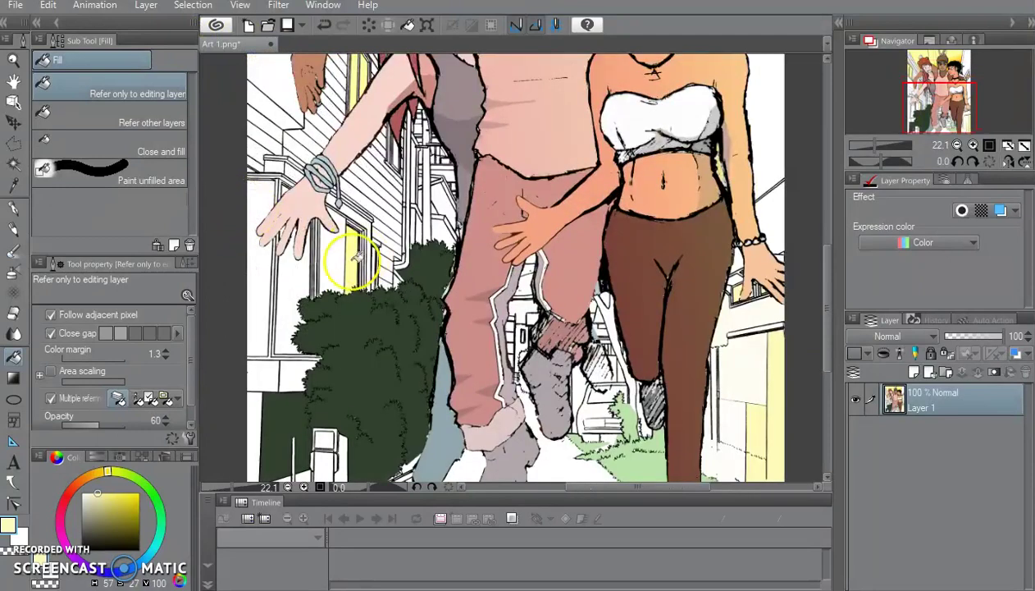
pyautogui.click(290, 283)
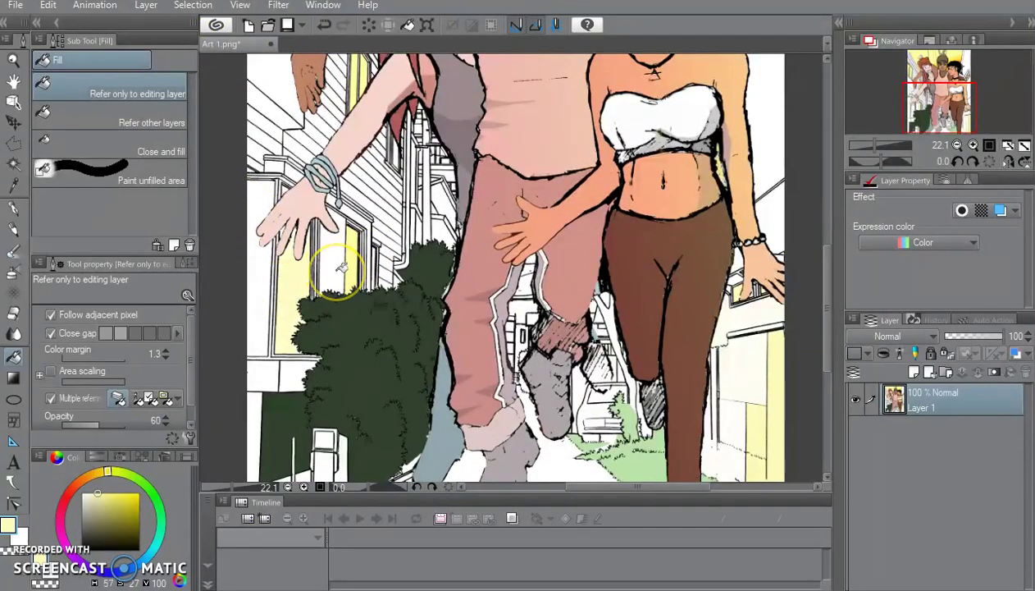
pyautogui.scroll(-3, 341, 267)
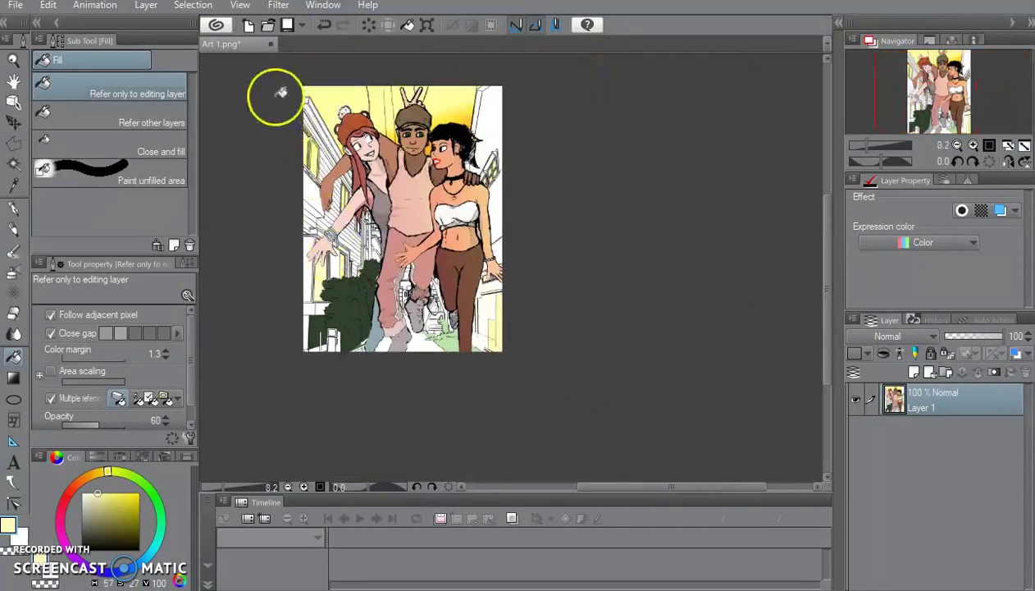
pyautogui.scroll(1, 281, 93)
pyautogui.click(287, 101)
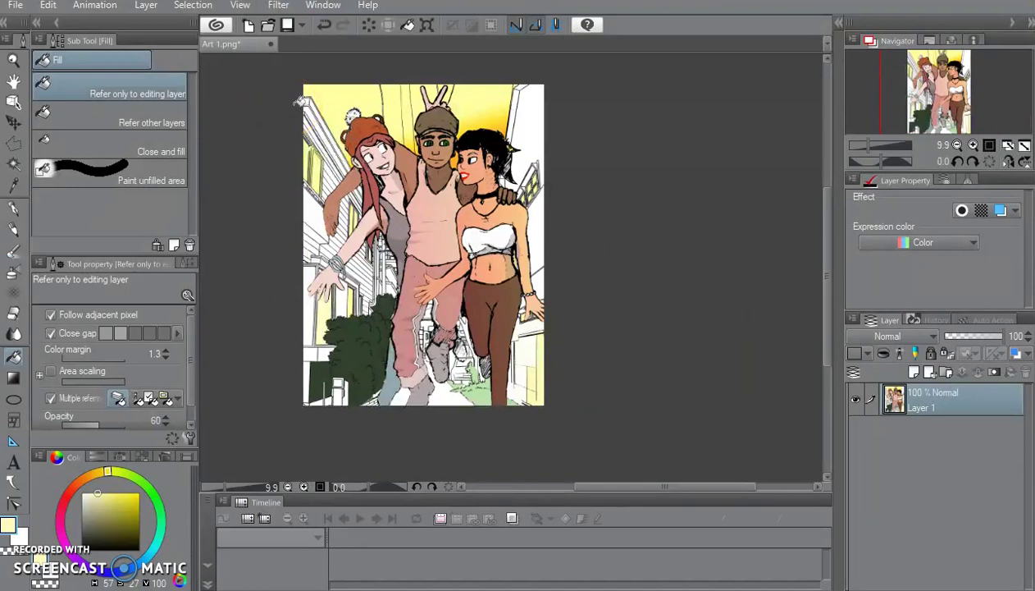
pyautogui.scroll(2, 439, 439)
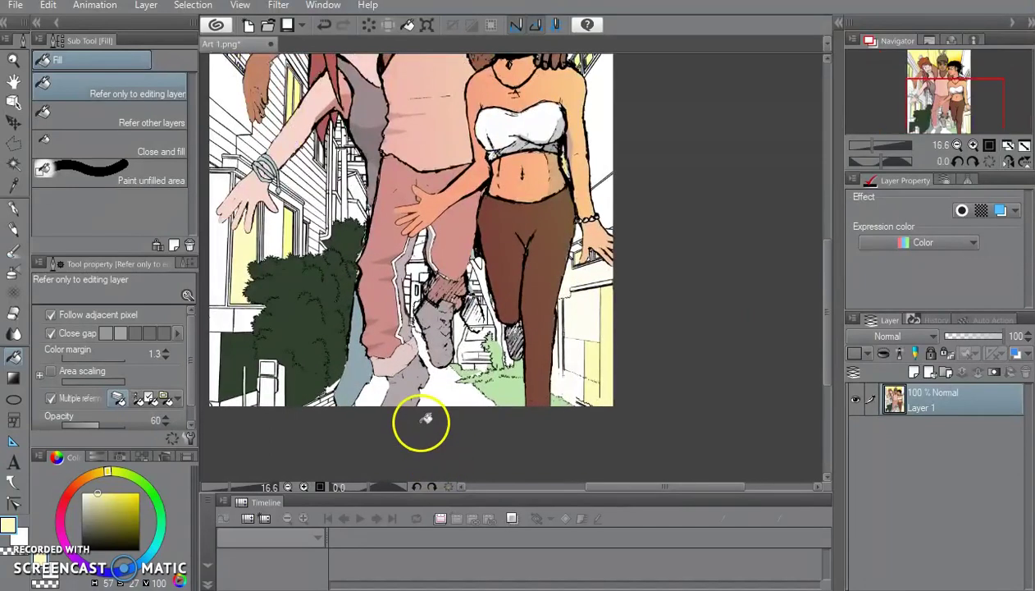
pyautogui.scroll(1, 361, 430)
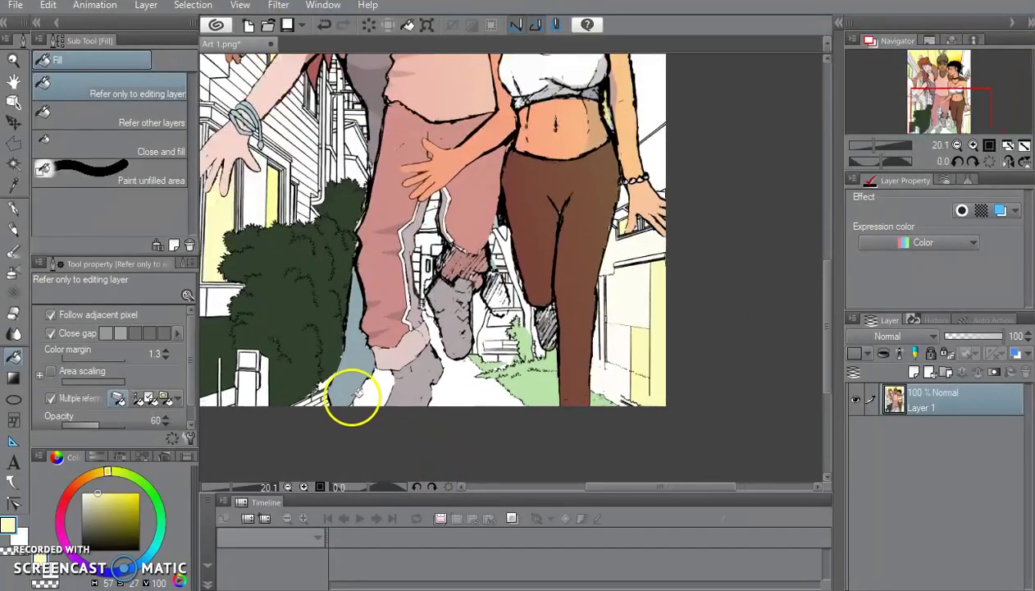
# Eyedrop grey from the sneaker and fill the sidewalk on both sides of it
pyautogui.keyDown('alt'); pyautogui.click(412, 400); pyautogui.keyUp('alt')
pyautogui.click(443, 397)
pyautogui.click(453, 399)
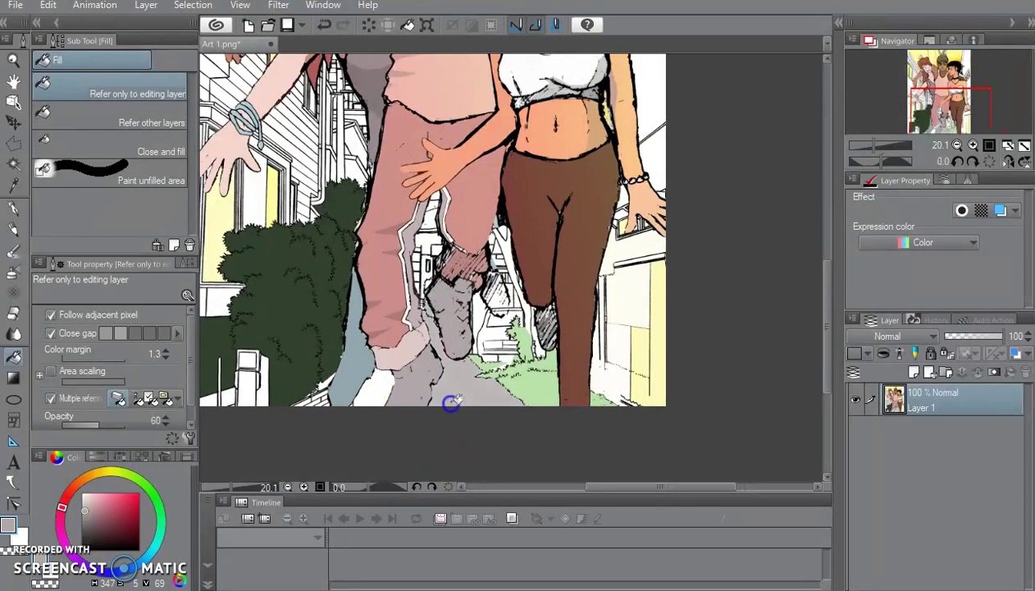
pyautogui.click(374, 395)
pyautogui.click(373, 399)
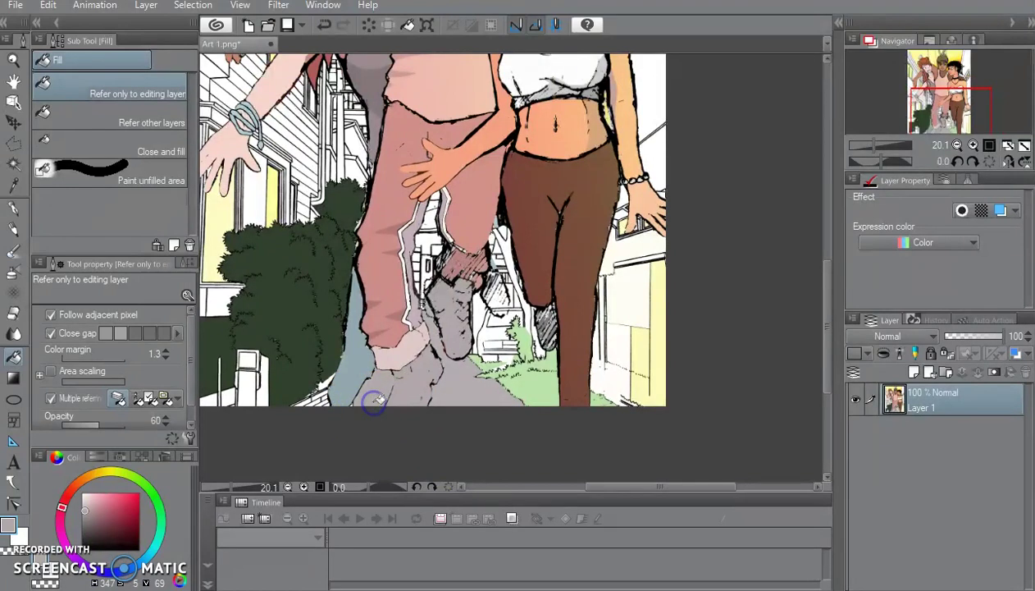
# Switch to black and darken the sidewalk patches around the sneaker
pyautogui.click(140, 548)
pyautogui.click(361, 374)
pyautogui.click(471, 400)
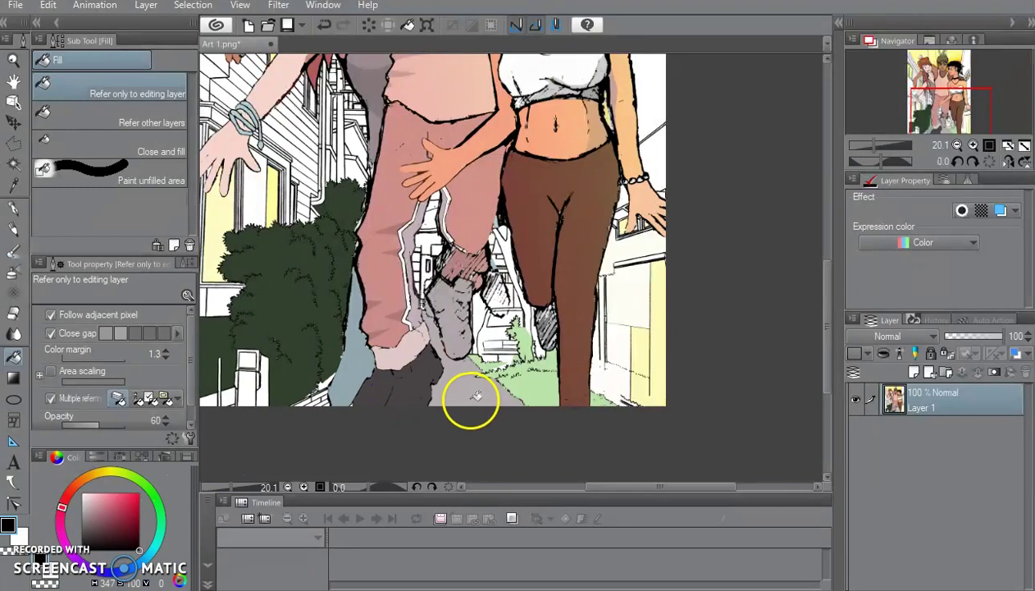
pyautogui.scroll(-5, 480, 389)
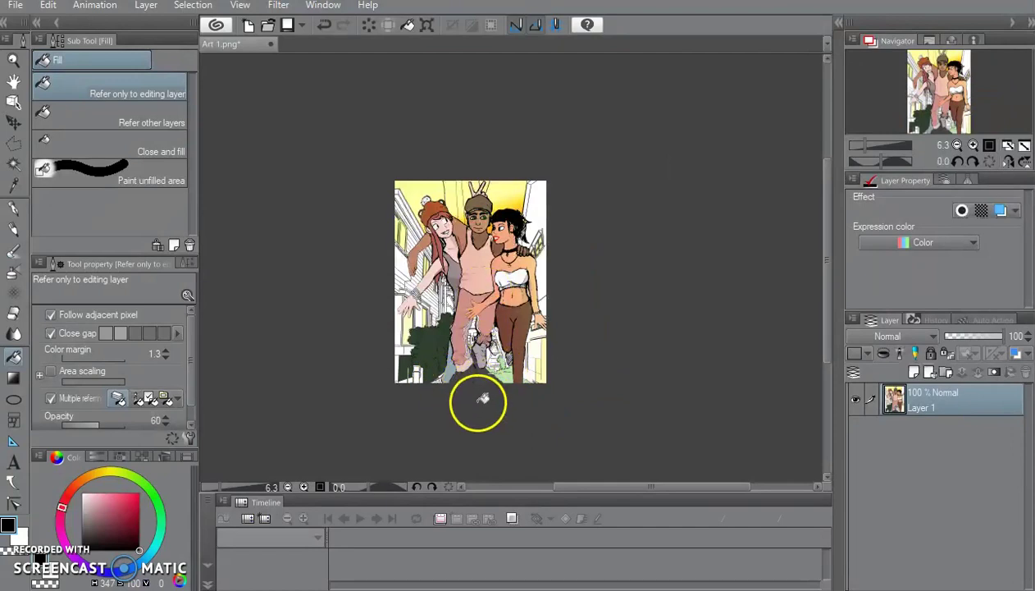
pyautogui.scroll(3, 484, 399)
pyautogui.scroll(-2, 483, 399)
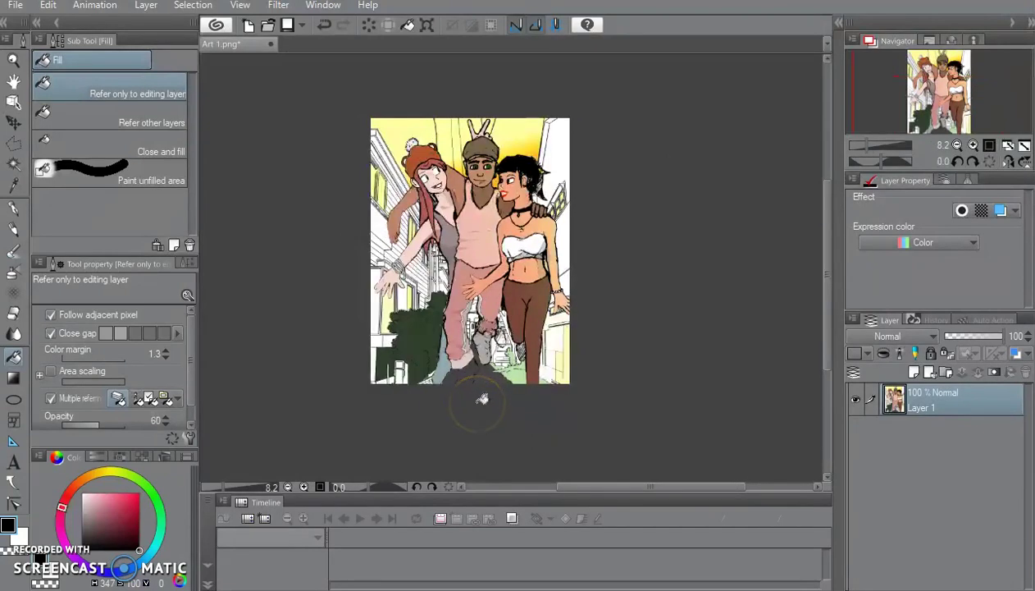
pyautogui.scroll(1, 483, 398)
pyautogui.scroll(-1, 481, 397)
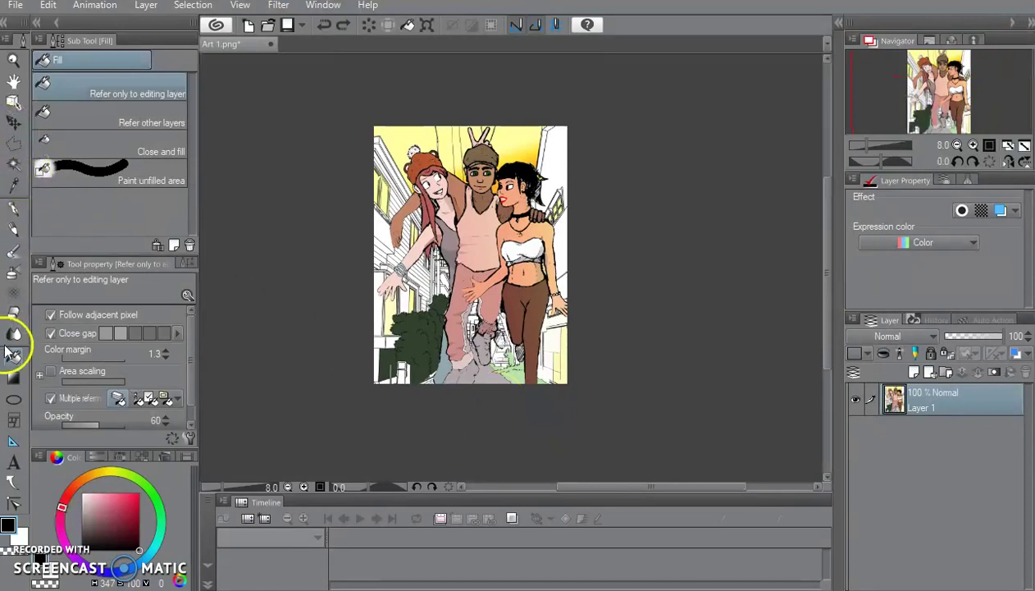
# Draw a full-opacity Sunset gradient across the artwork, then undo it
pyautogui.click(13, 377)
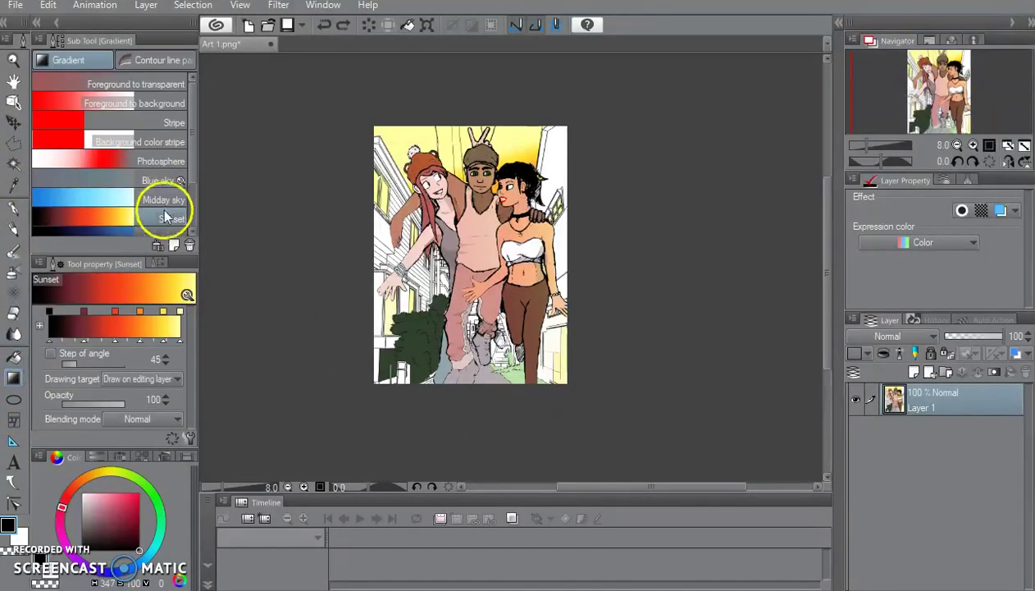
pyautogui.moveTo(496, 426); pyautogui.dragTo(504, 198)
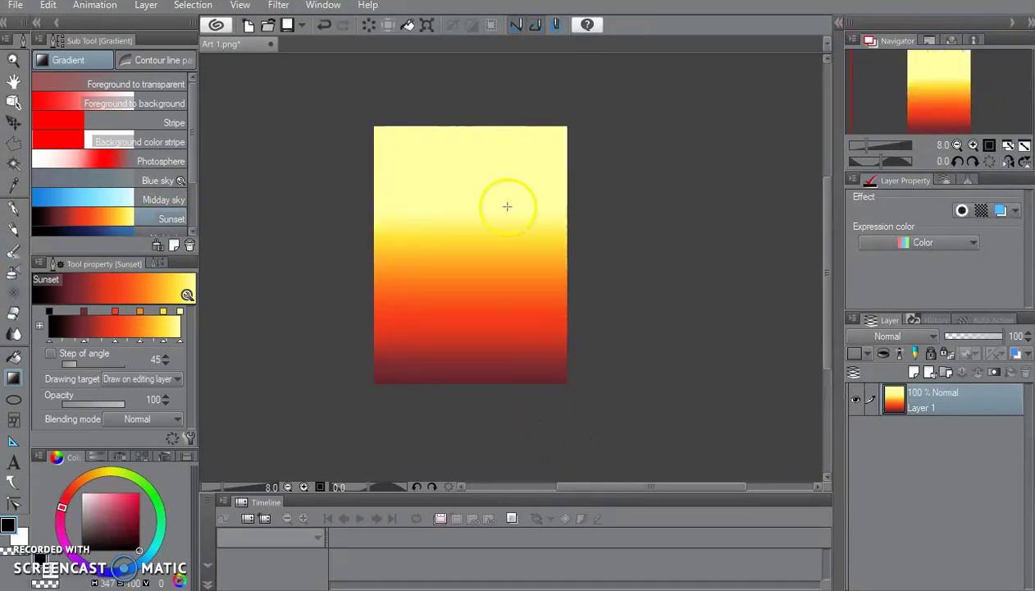
pyautogui.hotkey('ctrl', 'z')
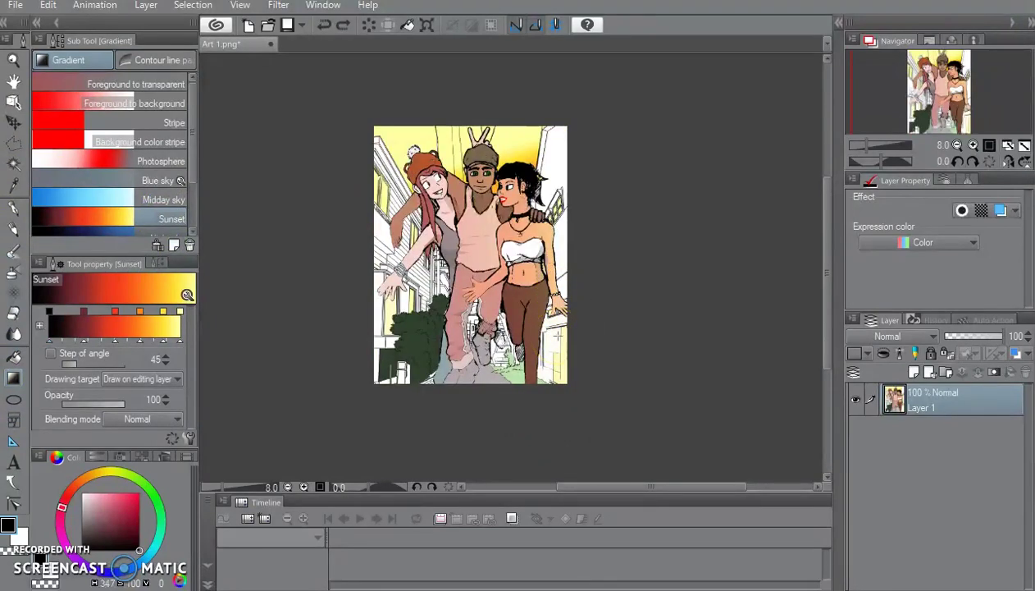
# At 12 opacity, sweep two faint Sunset gradients upward and undo a third pass
pyautogui.click(70, 402)
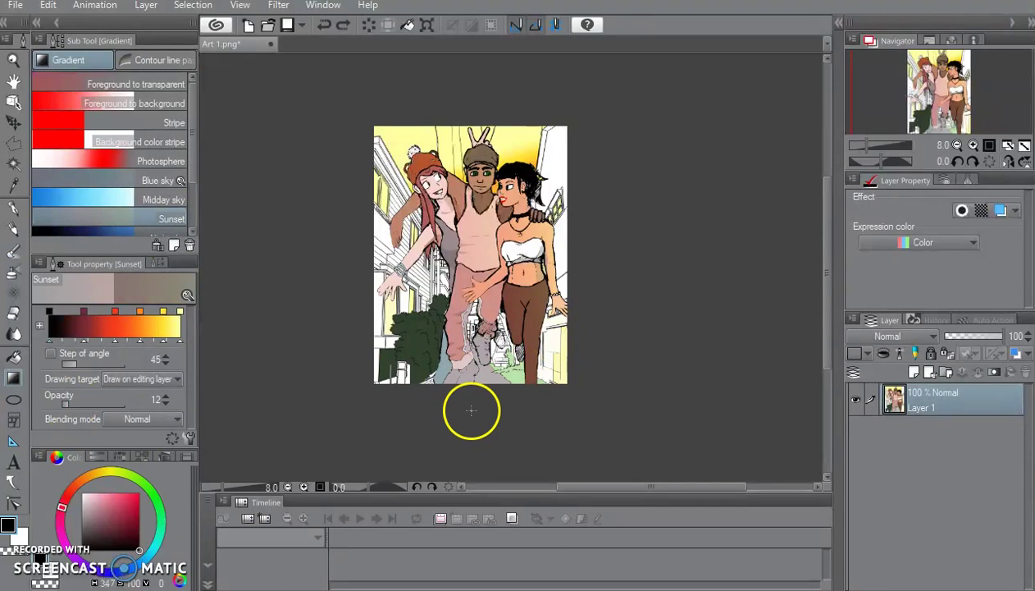
pyautogui.moveTo(471, 410); pyautogui.dragTo(476, 167)
pyautogui.moveTo(483, 421); pyautogui.dragTo(475, 168)
pyautogui.click(645, 220)
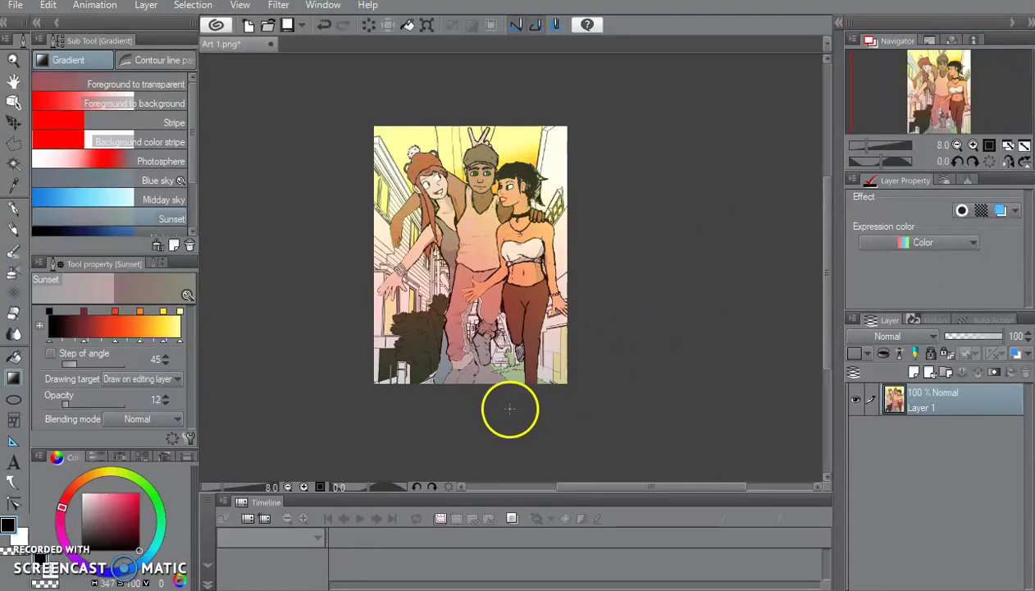
pyautogui.moveTo(508, 410); pyautogui.dragTo(461, 210)
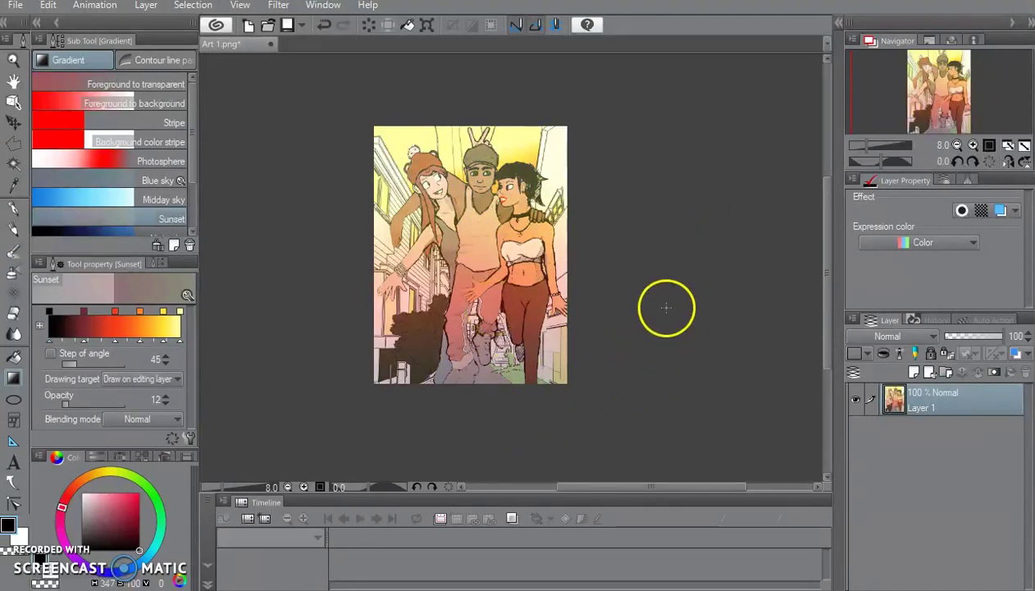
pyautogui.hotkey('ctrl', 'z')
pyautogui.scroll(-1, 594, 169)
pyautogui.scroll(3, 592, 169)
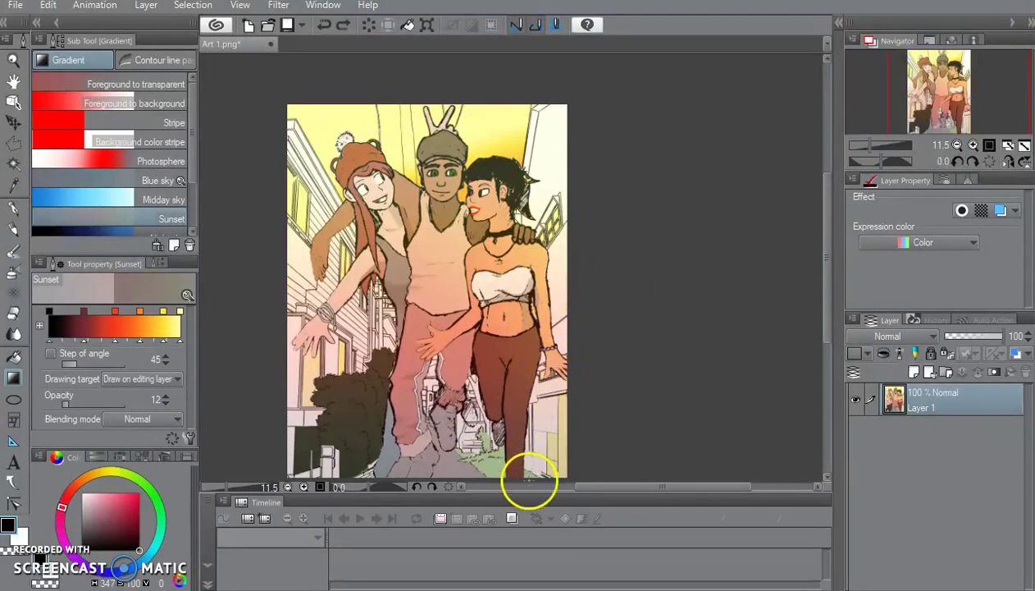
pyautogui.scroll(-2, 565, 398)
pyautogui.moveTo(827, 271); pyautogui.dragTo(831, 288)
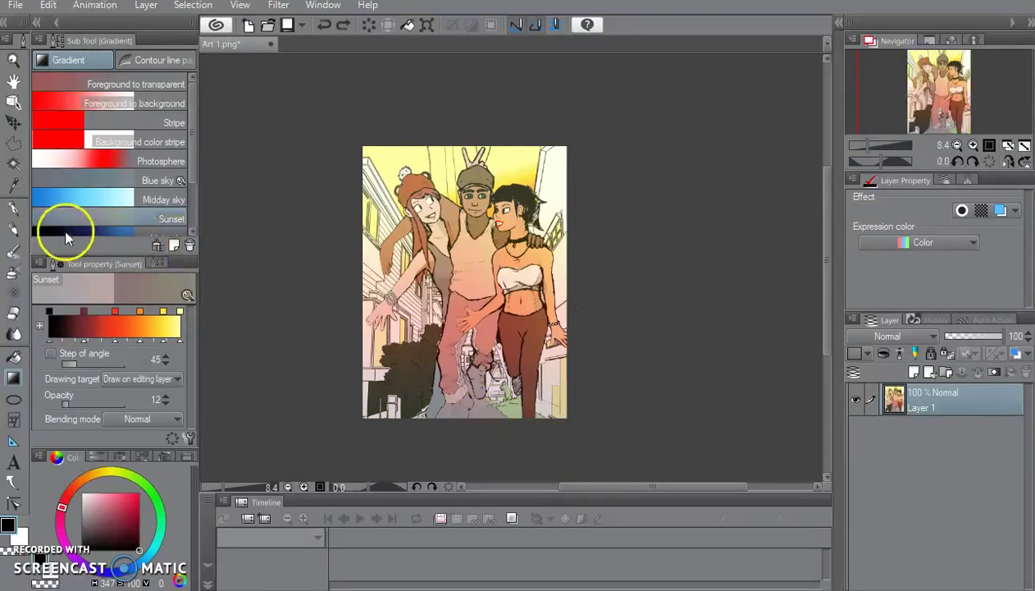
# Use Foreground to transparent to stack several darkening gradient layers up from the bottom
pyautogui.click(148, 83)
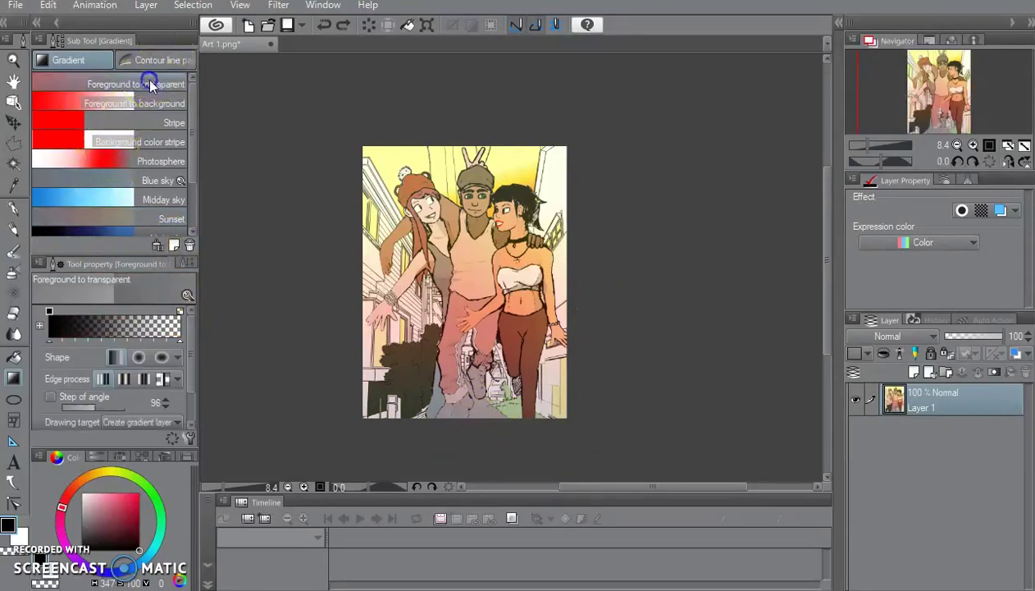
pyautogui.moveTo(475, 108); pyautogui.dragTo(476, 378)
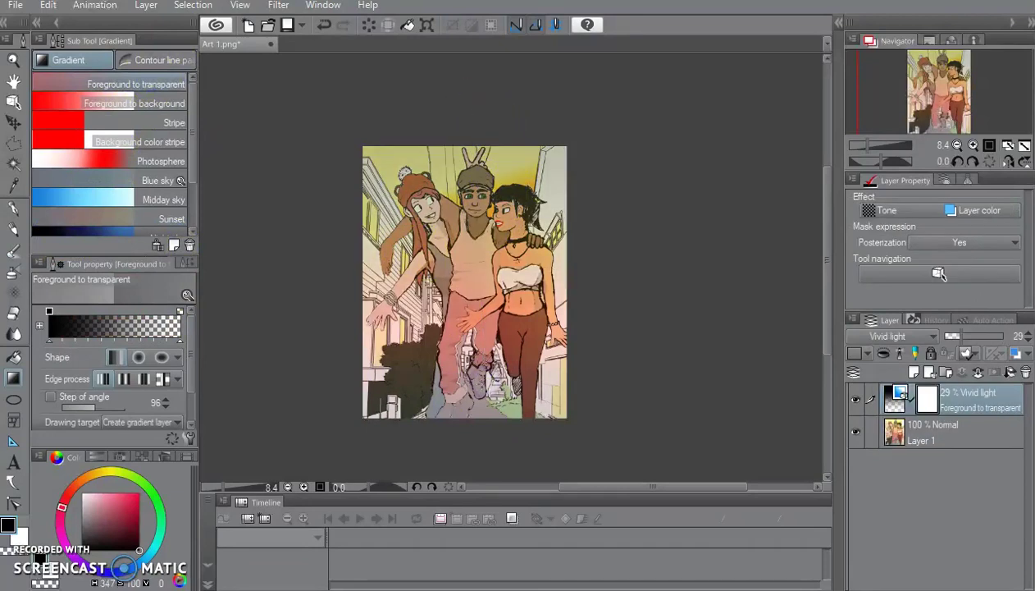
pyautogui.hotkey('ctrl', 'z')
pyautogui.moveTo(453, 438); pyautogui.dragTo(466, 327)
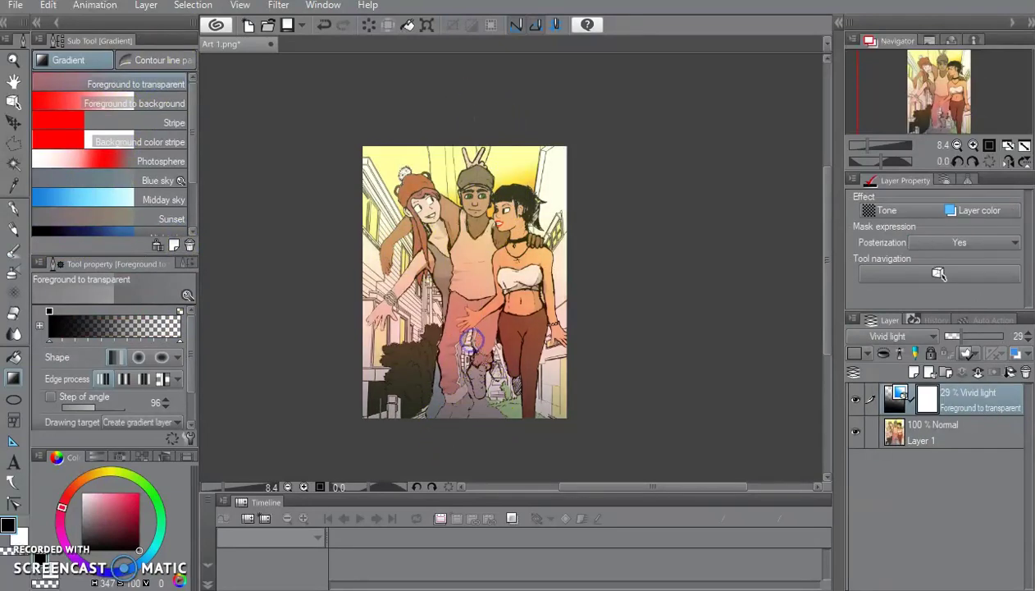
pyautogui.moveTo(478, 451); pyautogui.dragTo(476, 324)
pyautogui.moveTo(486, 406); pyautogui.dragTo(461, 312)
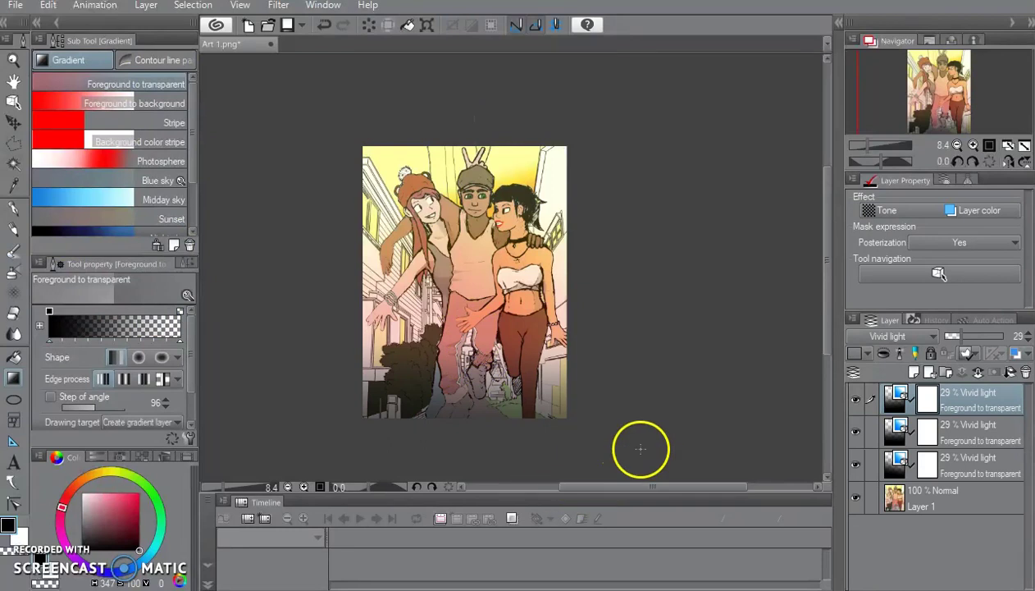
pyautogui.moveTo(508, 422); pyautogui.dragTo(469, 280)
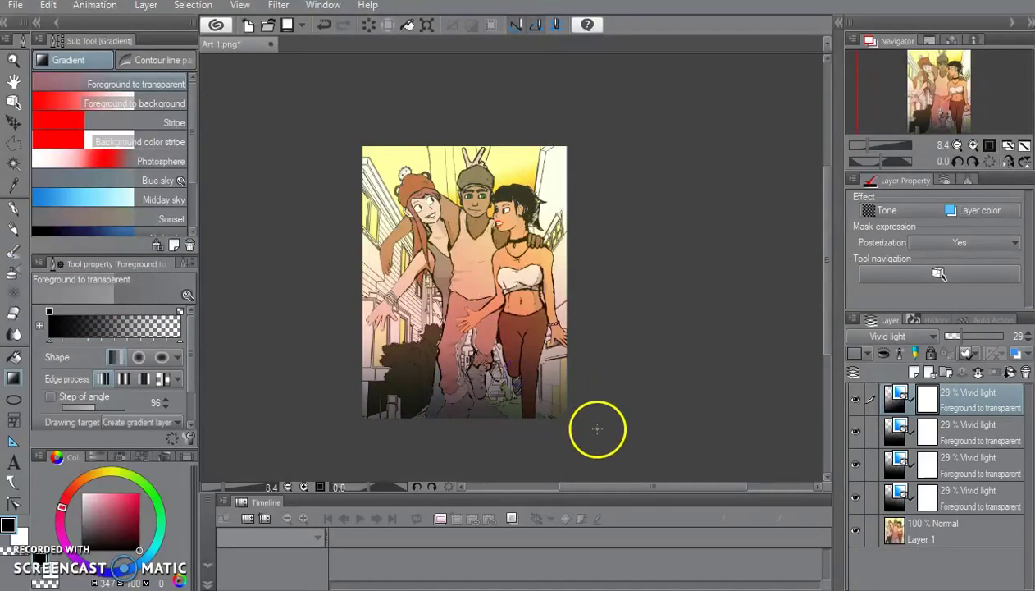
pyautogui.moveTo(596, 429); pyautogui.dragTo(478, 327)
pyautogui.moveTo(451, 450); pyautogui.dragTo(472, 189)
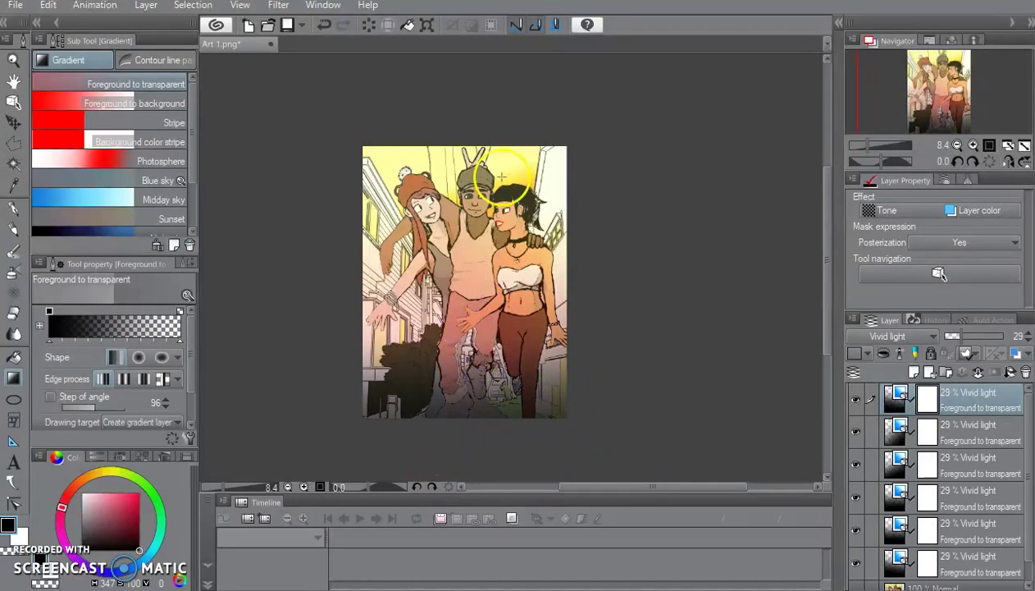
pyautogui.moveTo(499, 439); pyautogui.dragTo(490, 65)
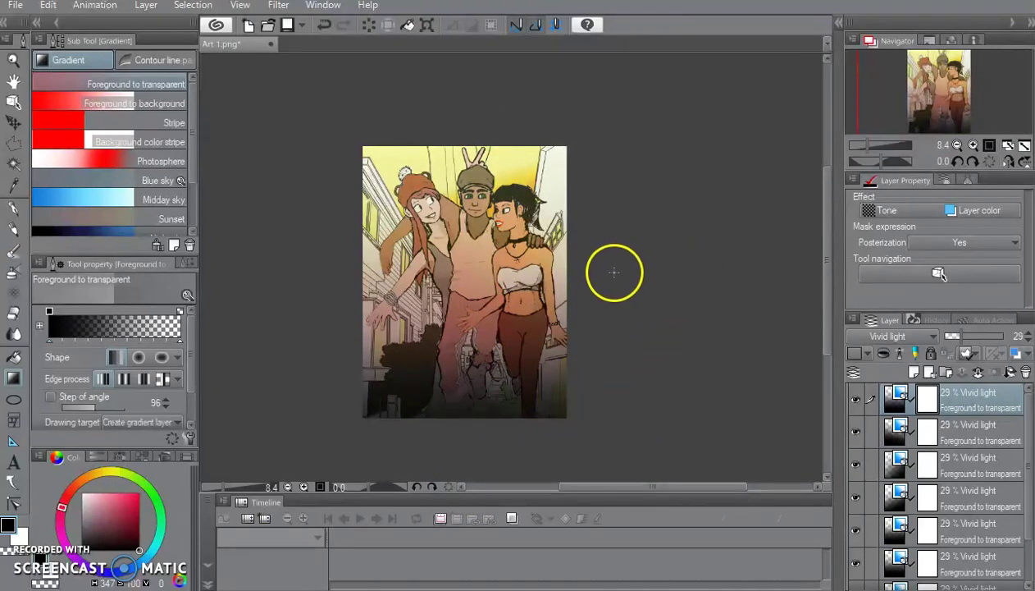
# Undo all the Vivid light gradient layers until only Layer 1 remains
pyautogui.hotkey('ctrl', 'z')
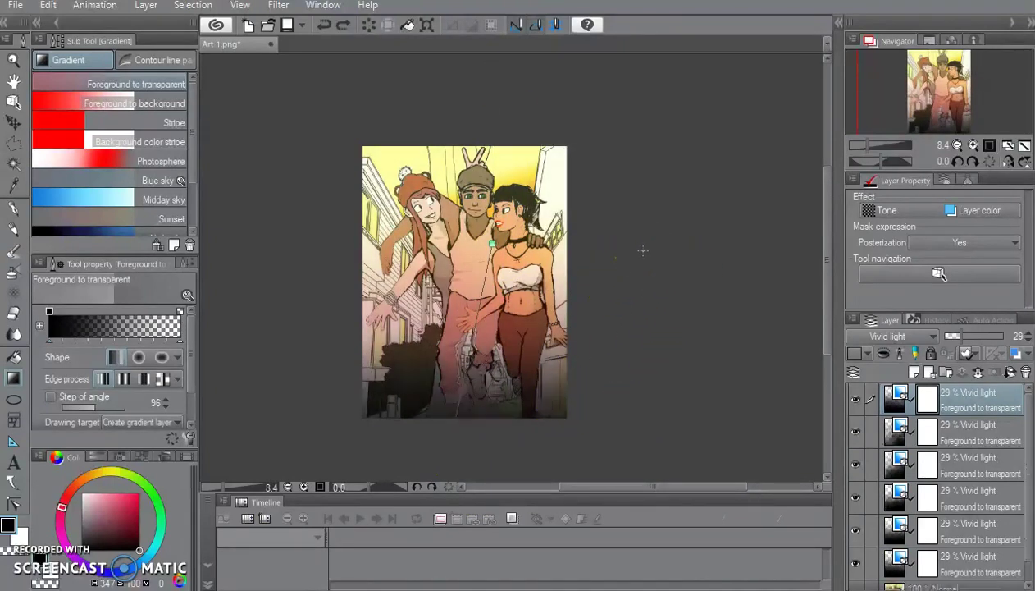
pyautogui.hotkey('ctrl', 'z')
pyautogui.hotkey('ctrl', 'z')
pyautogui.hotkey('ctrl', 'z')
pyautogui.hotkey('ctrl', 'z')
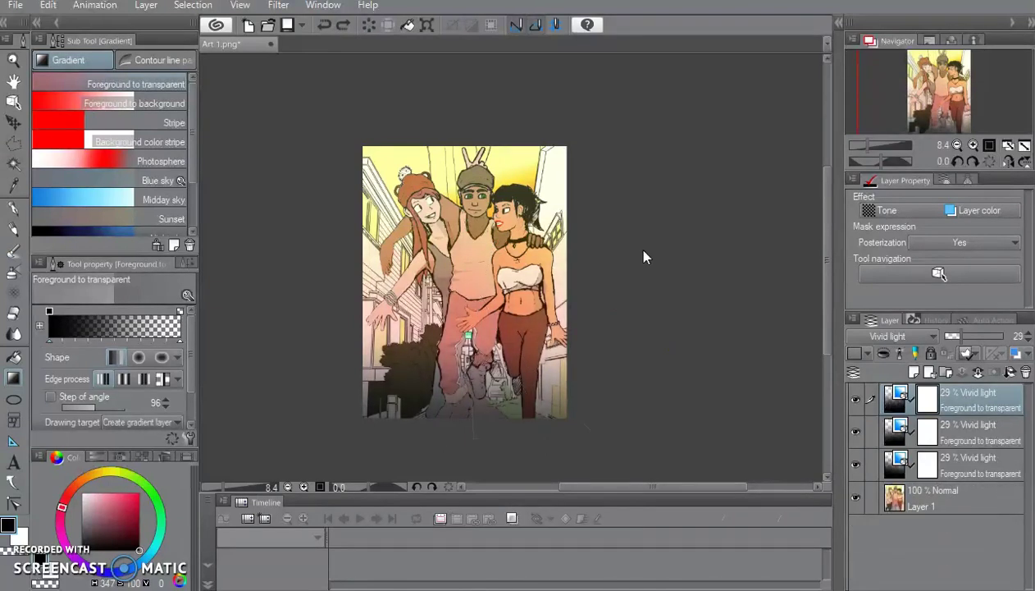
pyautogui.hotkey('ctrl', 'z')
pyautogui.hotkey('ctrl', 'z')
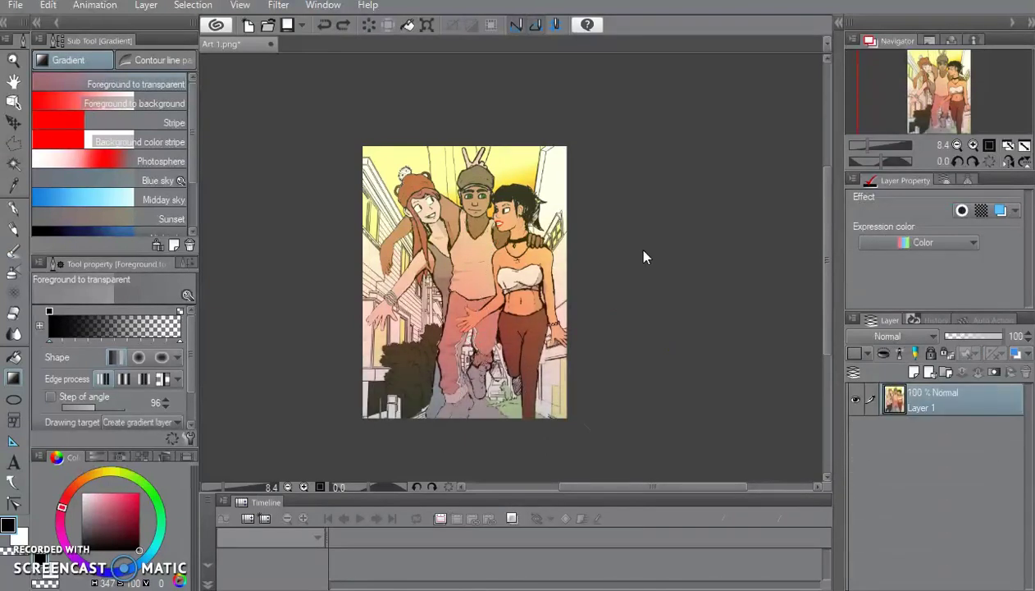
pyautogui.hotkey('ctrl', 'z')
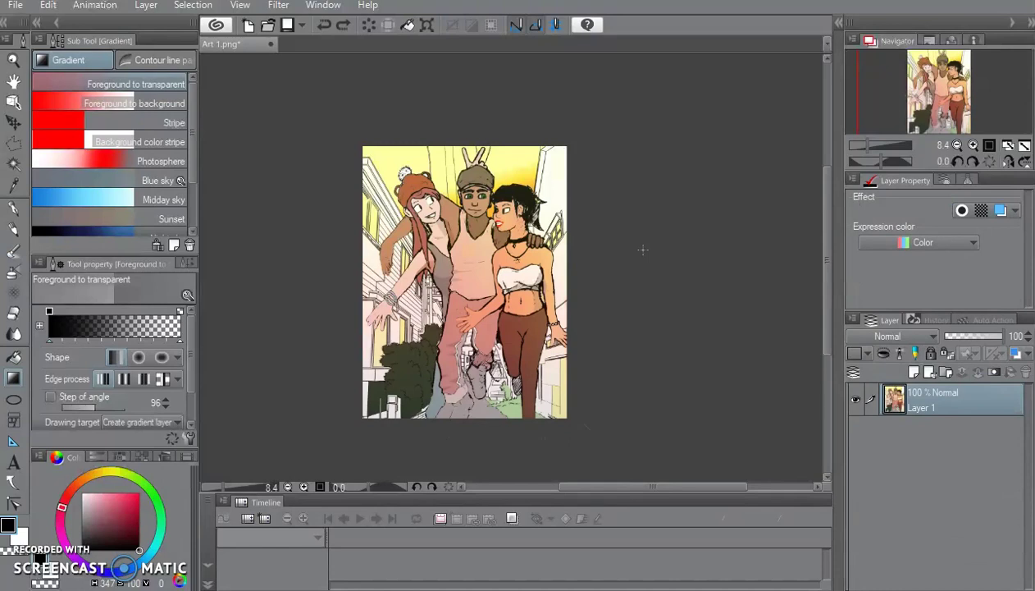
# Try the Photosphere and Blue sky gradients on the picture, undoing each
pyautogui.click(139, 161)
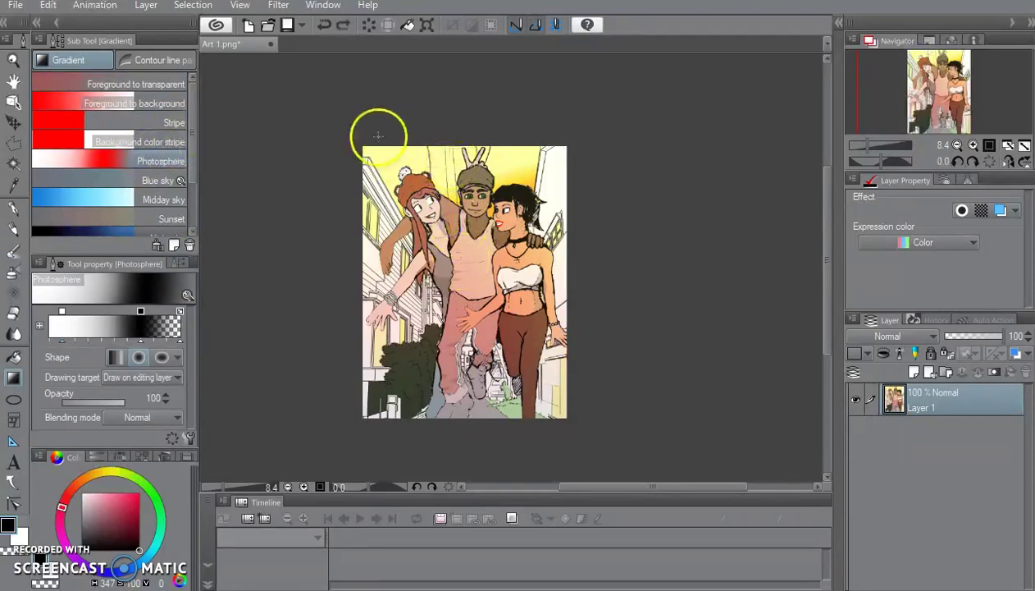
pyautogui.moveTo(379, 130); pyautogui.dragTo(526, 451)
pyautogui.hotkey('ctrl', 'z')
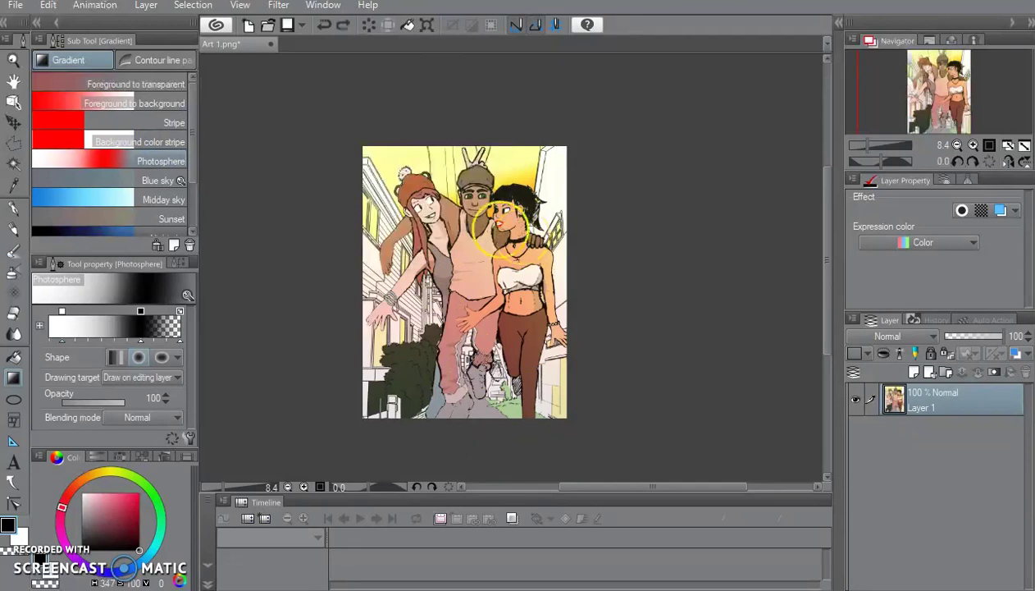
pyautogui.click(138, 175)
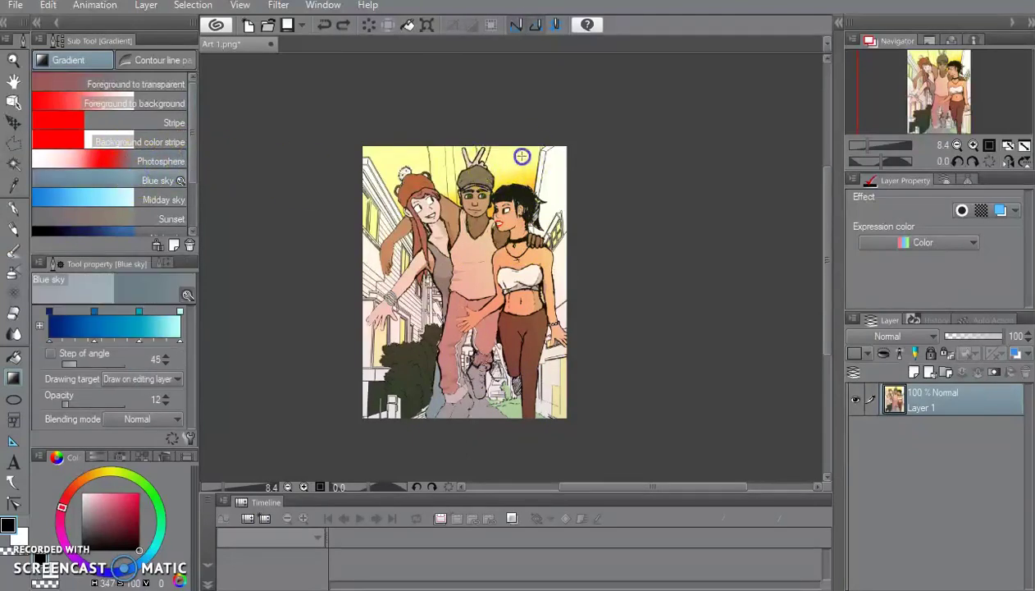
pyautogui.moveTo(561, 105); pyautogui.dragTo(484, 320)
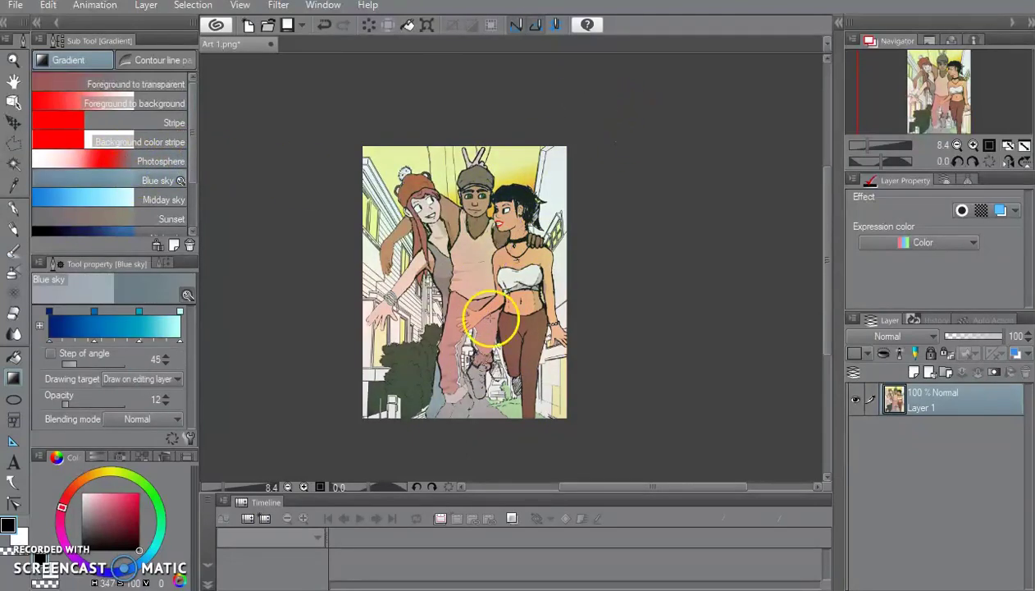
pyautogui.hotkey('ctrl', 'z')
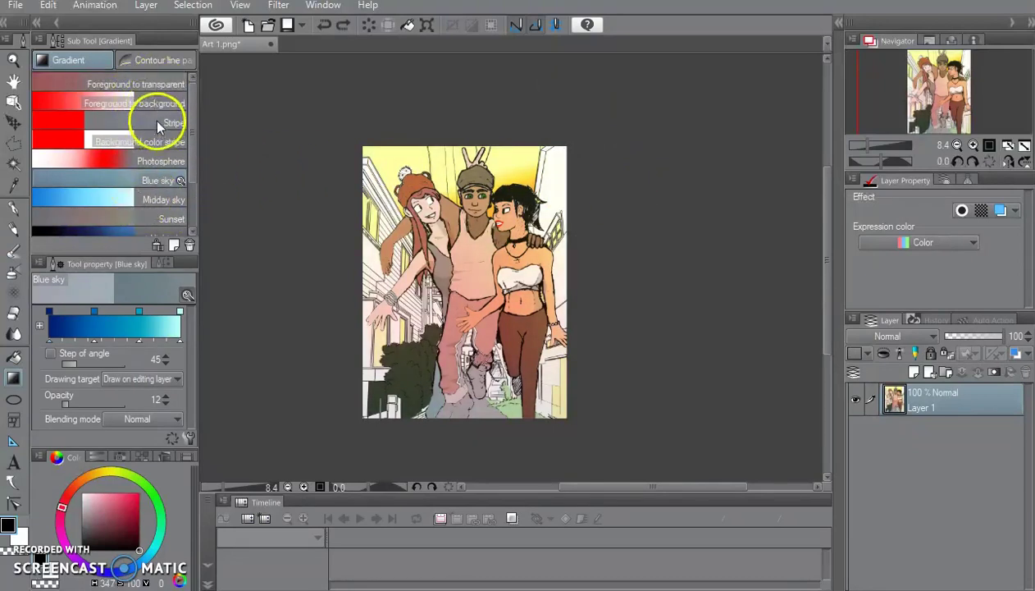
# Apply a Sunset gradient, raise opacity to 45 for a stronger pass, then undo it
pyautogui.scroll(-2, 148, 195)
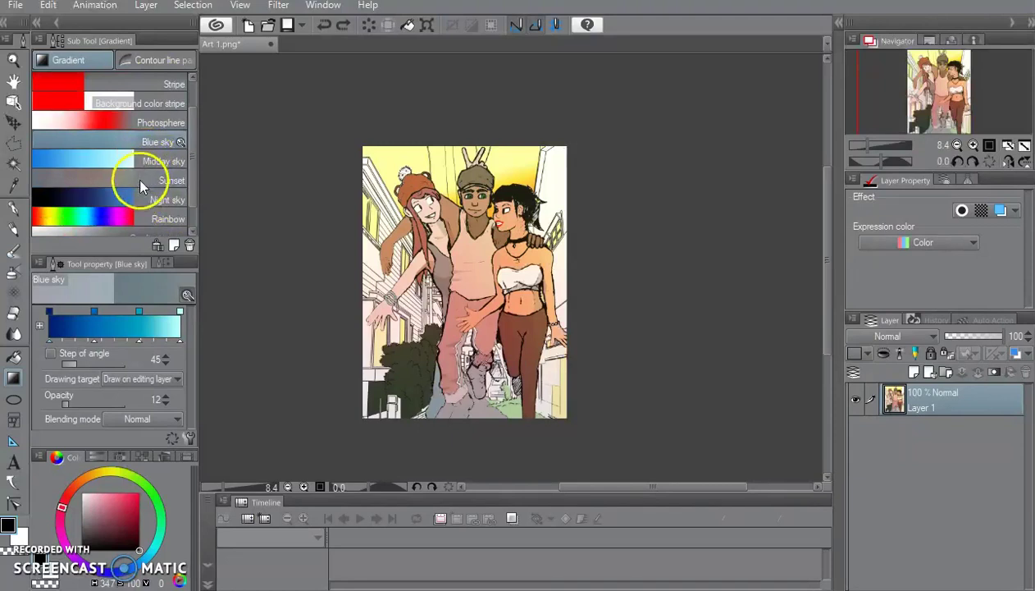
pyautogui.click(141, 185)
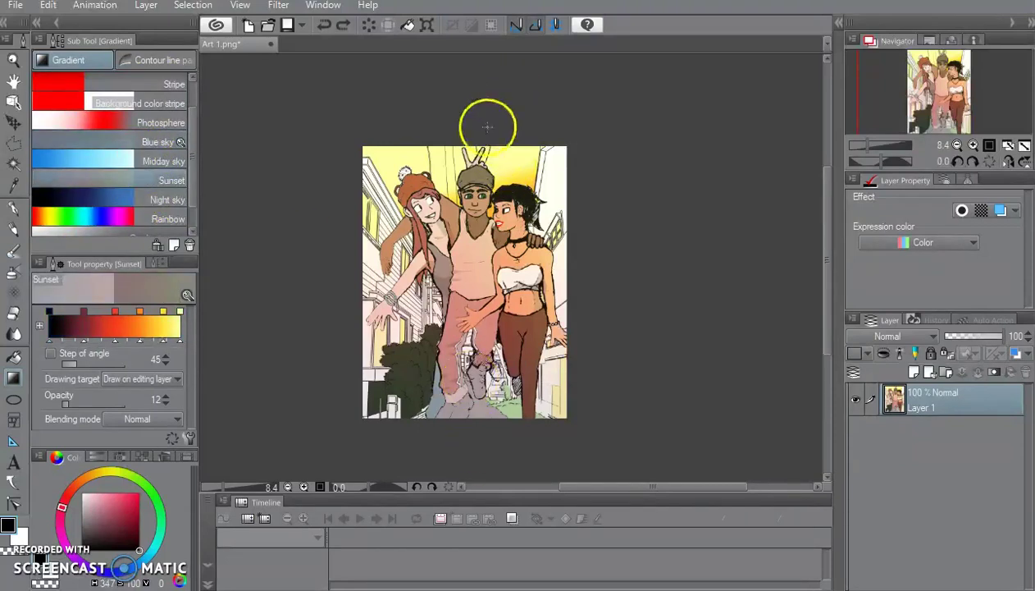
pyautogui.moveTo(487, 126); pyautogui.dragTo(501, 361)
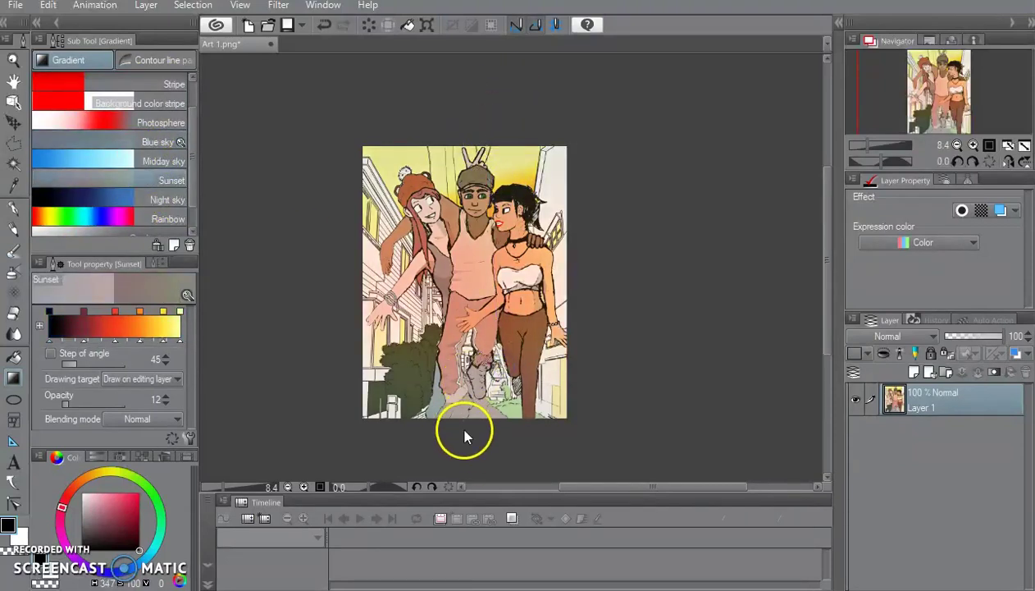
pyautogui.moveTo(76, 404); pyautogui.dragTo(90, 406)
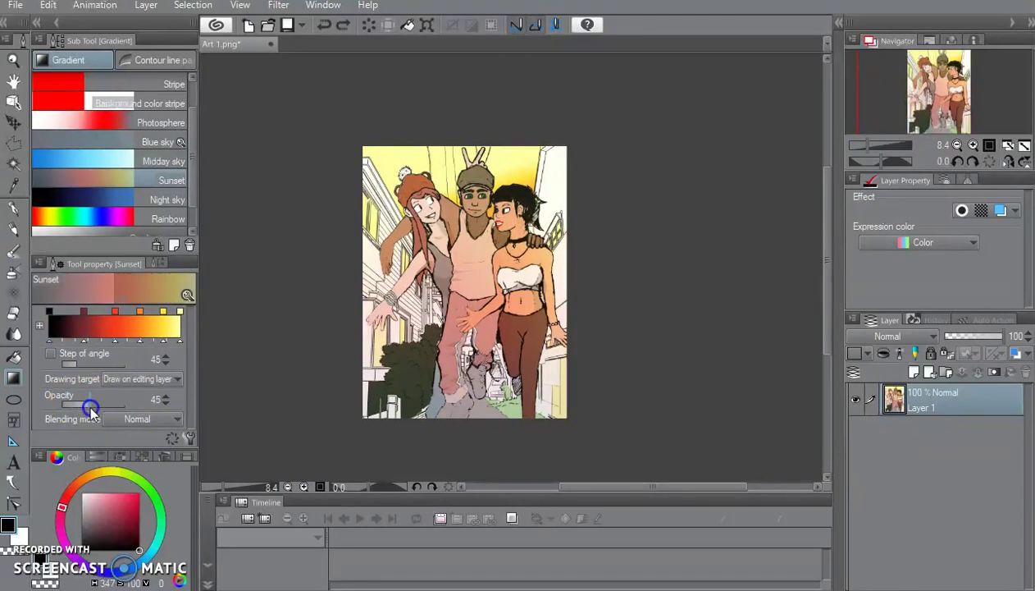
pyautogui.moveTo(489, 417); pyautogui.dragTo(493, 274)
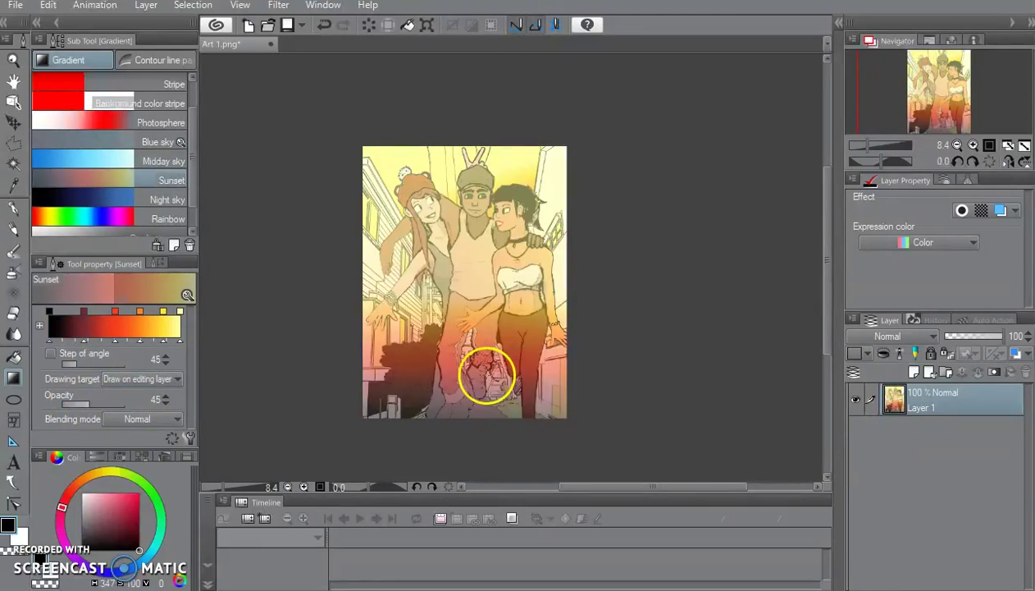
pyautogui.moveTo(487, 376); pyautogui.dragTo(478, 424)
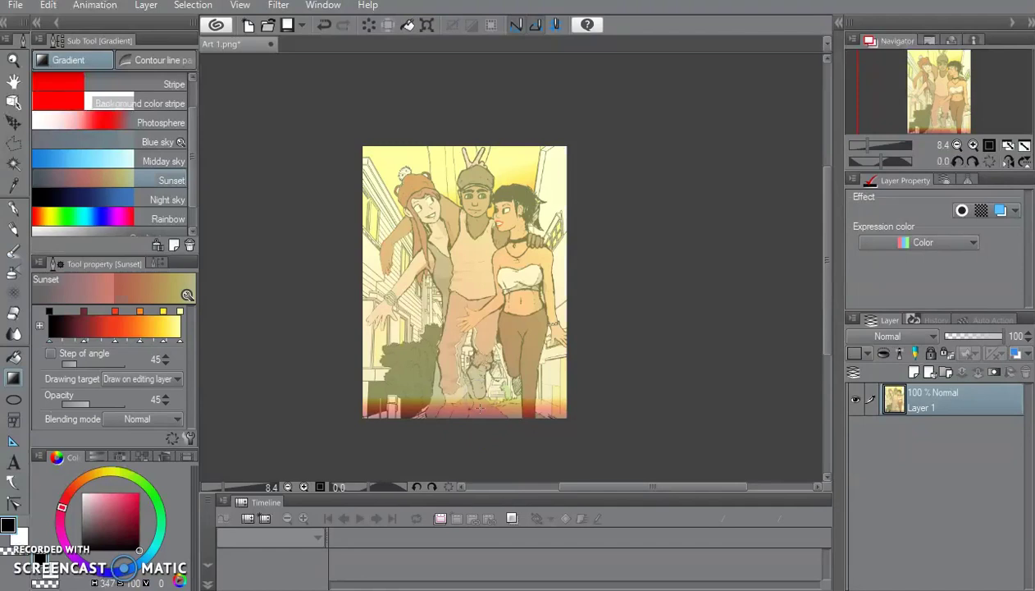
pyautogui.hotkey('ctrl', 'z')
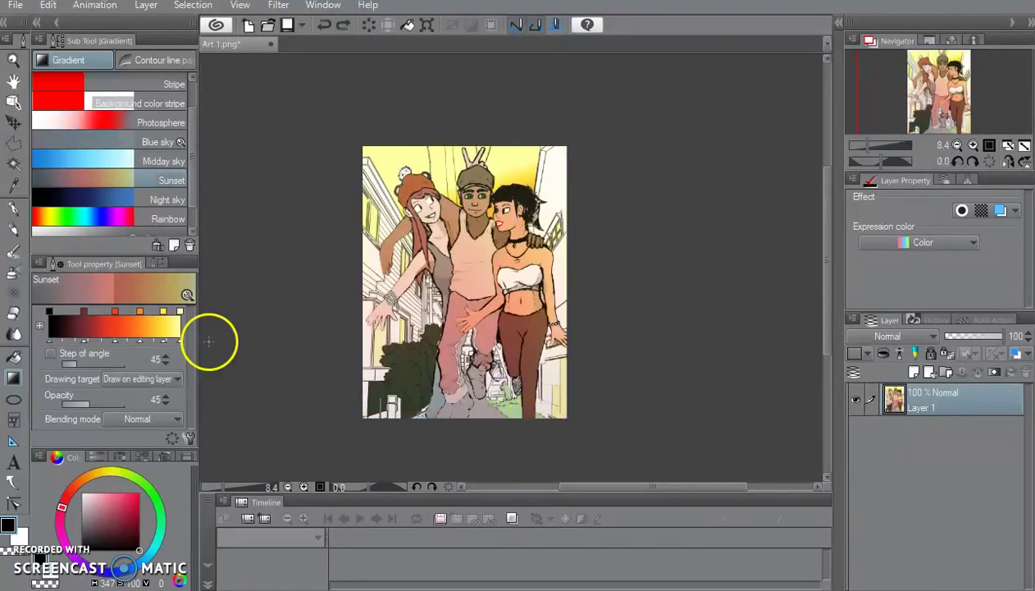
# At opacity 11 with Normal blending, sweep the Sunset gradient upward, then lower opacity to 4
pyautogui.click(69, 402)
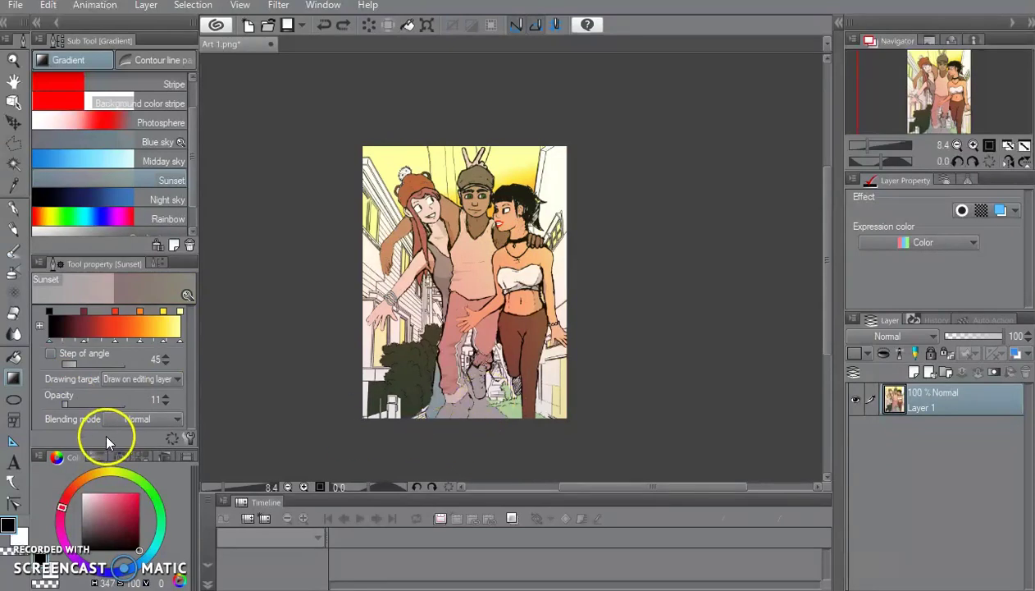
pyautogui.click(137, 419)
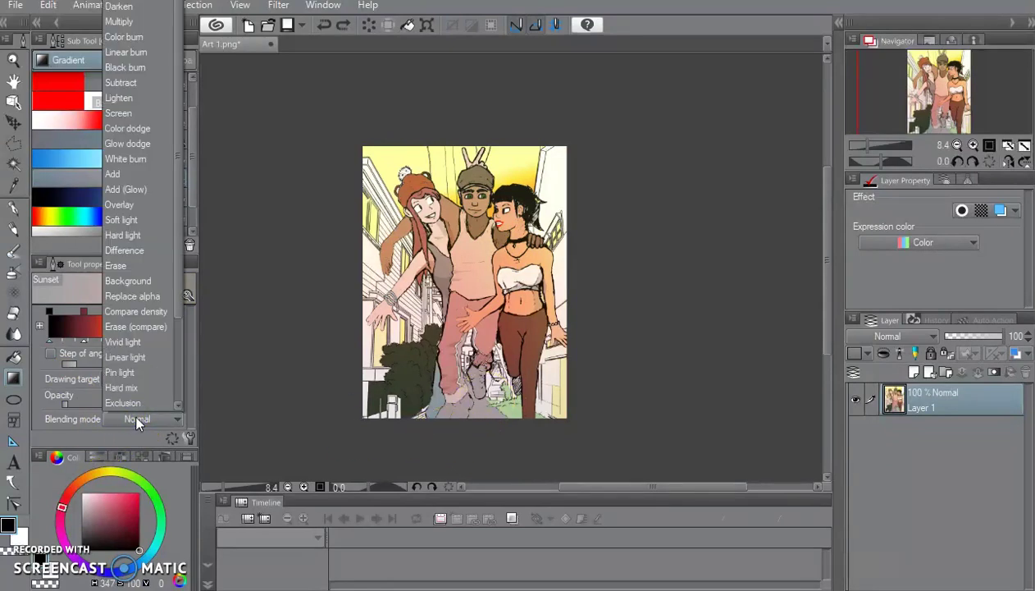
pyautogui.click(136, 418)
pyautogui.moveTo(465, 436); pyautogui.dragTo(468, 389)
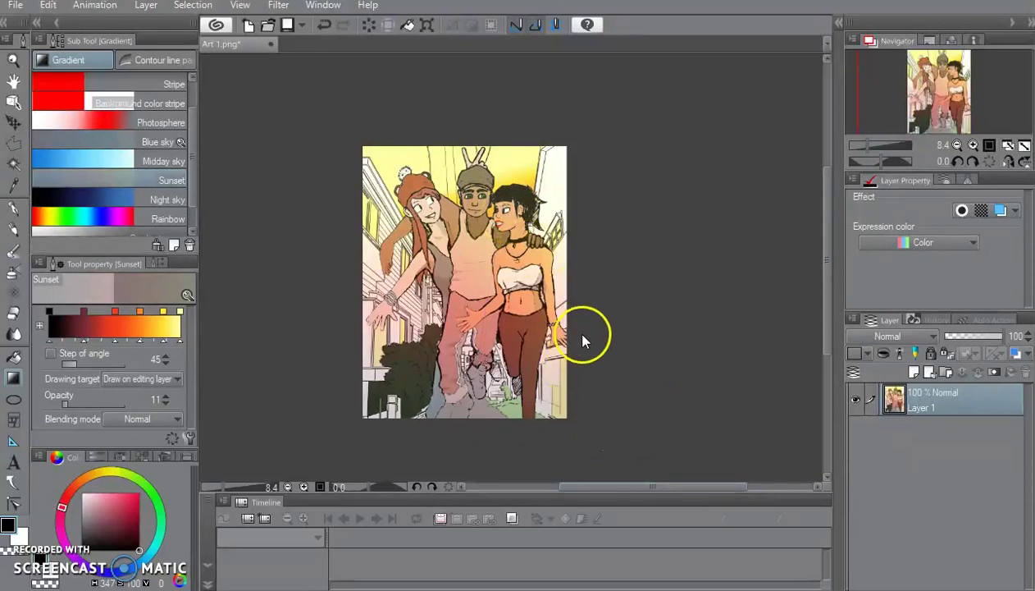
pyautogui.moveTo(454, 439)
pyautogui.mouseDown()
pyautogui.moveTo(462, 391)
pyautogui.moveTo(437, 428)
pyautogui.mouseUp()
pyautogui.click(65, 406)
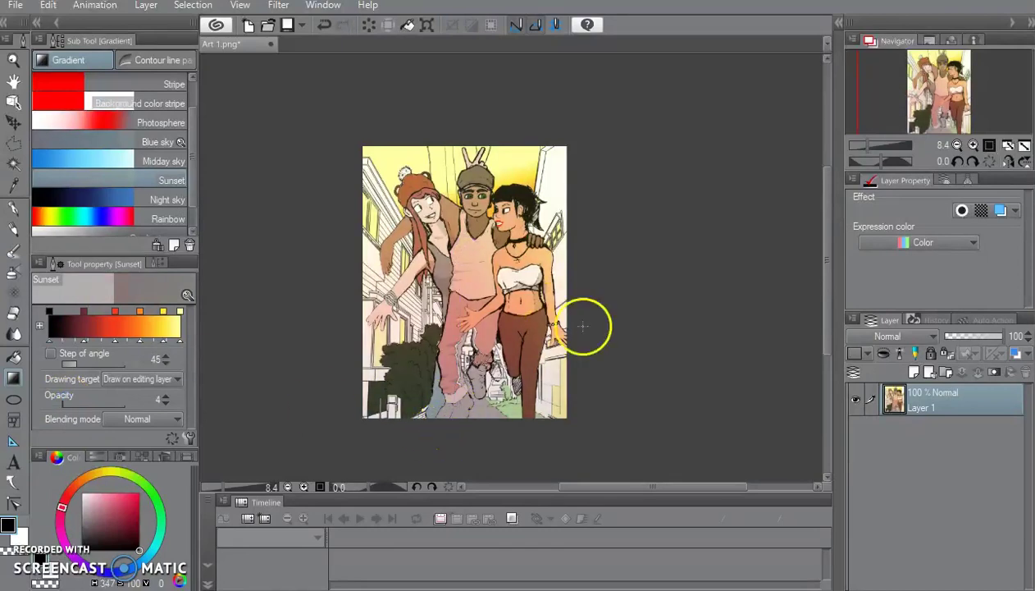
pyautogui.scroll(-1, 542, 408)
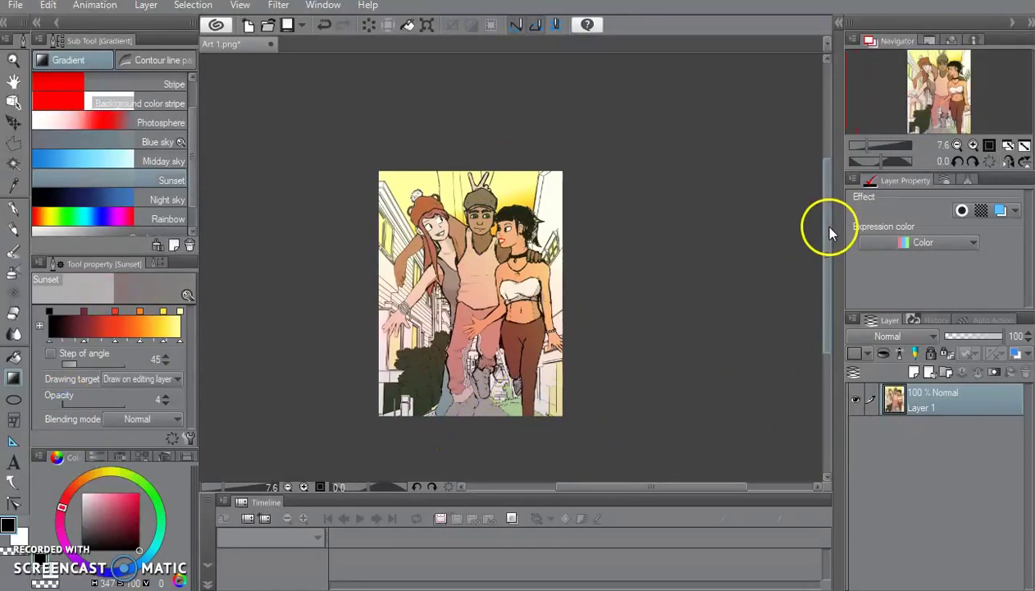
pyautogui.scroll(3, 518, 398)
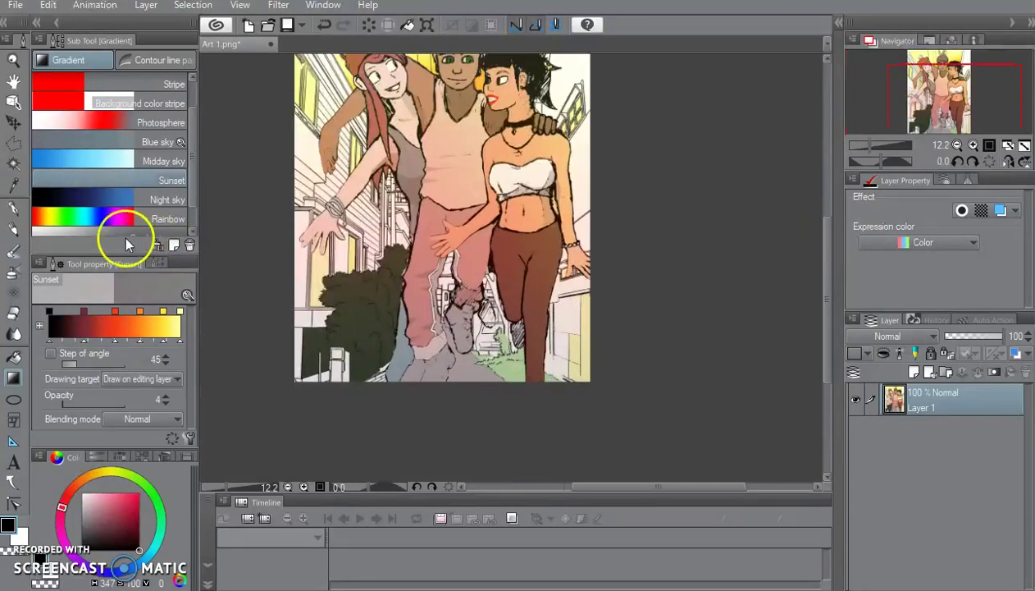
# Auto-select the grey pavement, dark lower-left patches, white post, grass and lower-right ground
pyautogui.click(14, 163)
pyautogui.click(462, 372)
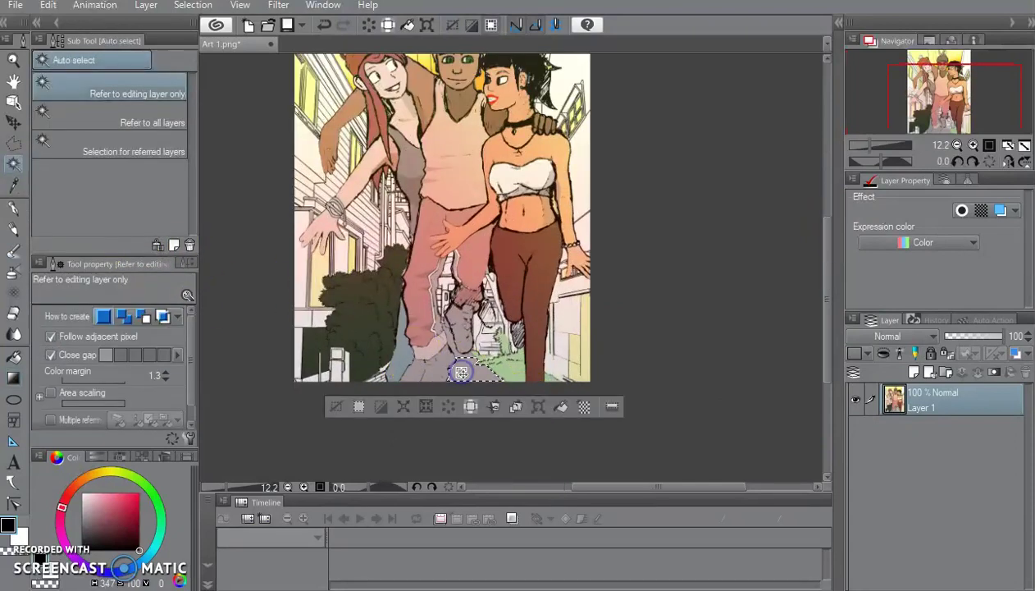
pyautogui.click(412, 375)
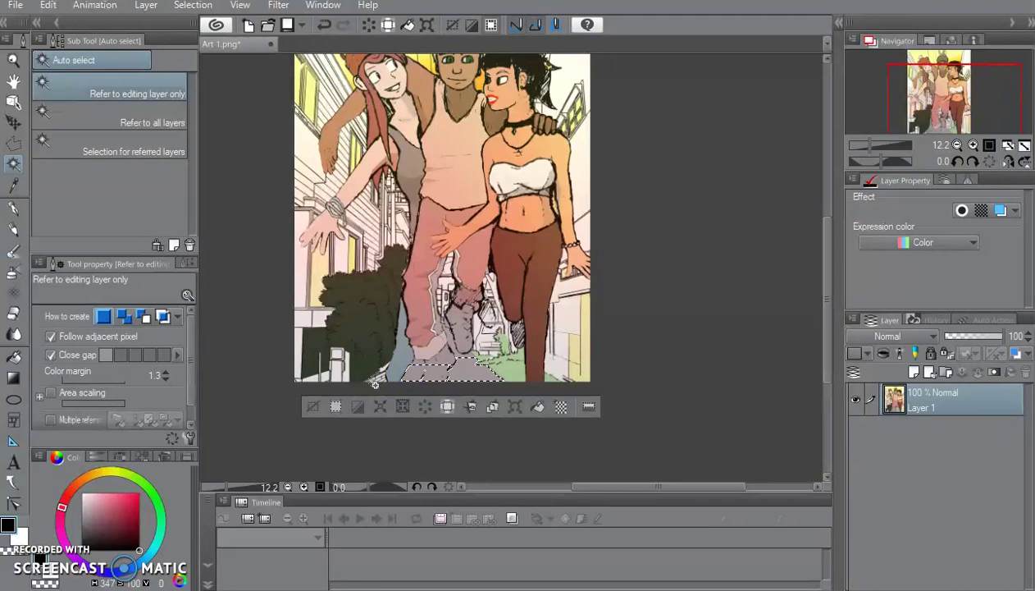
pyautogui.click(374, 374)
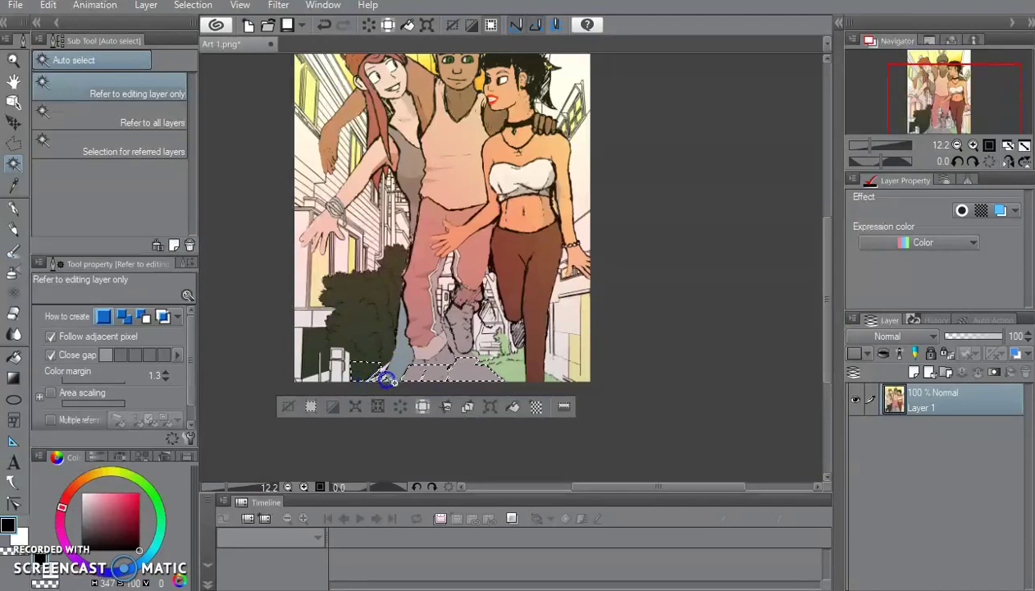
pyautogui.click(336, 379)
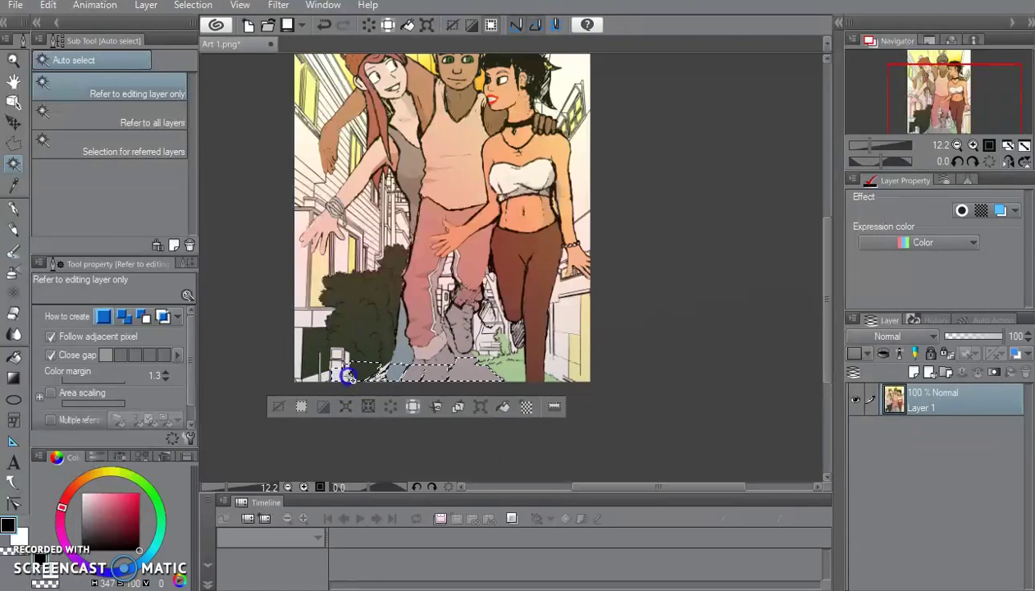
pyautogui.click(502, 371)
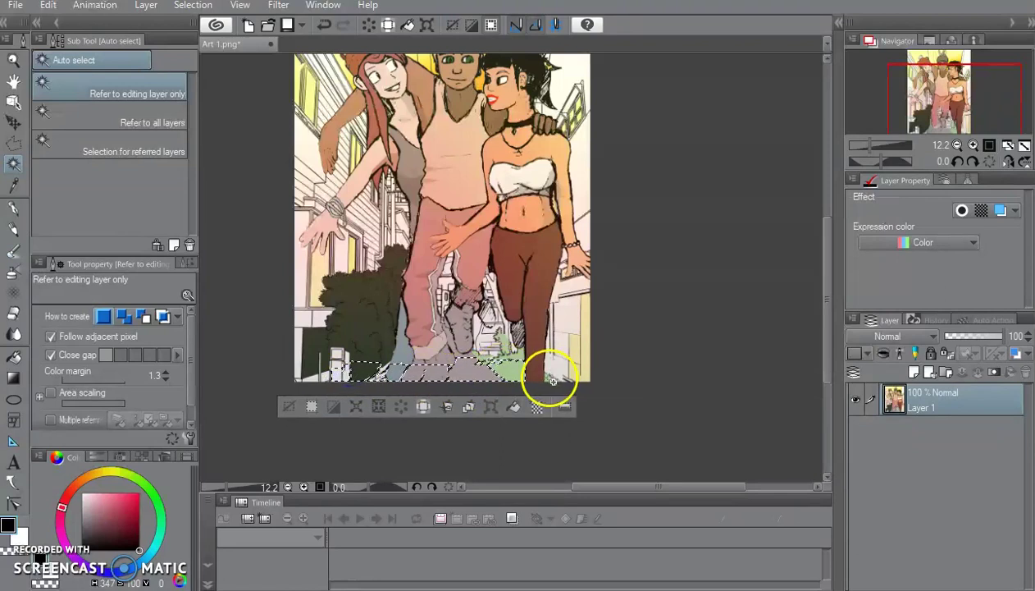
pyautogui.click(546, 374)
pyautogui.click(572, 375)
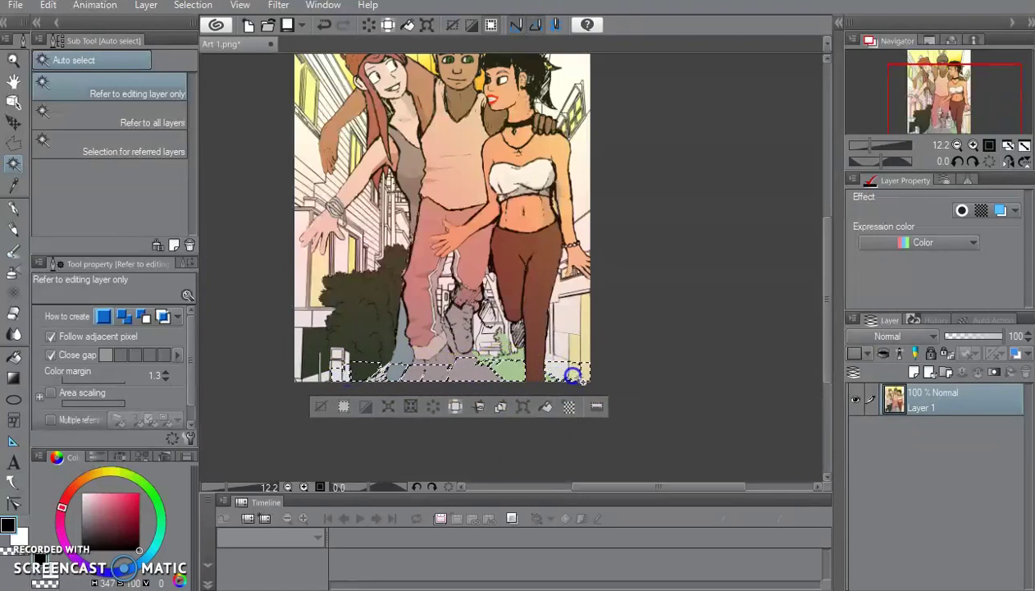
pyautogui.click(300, 372)
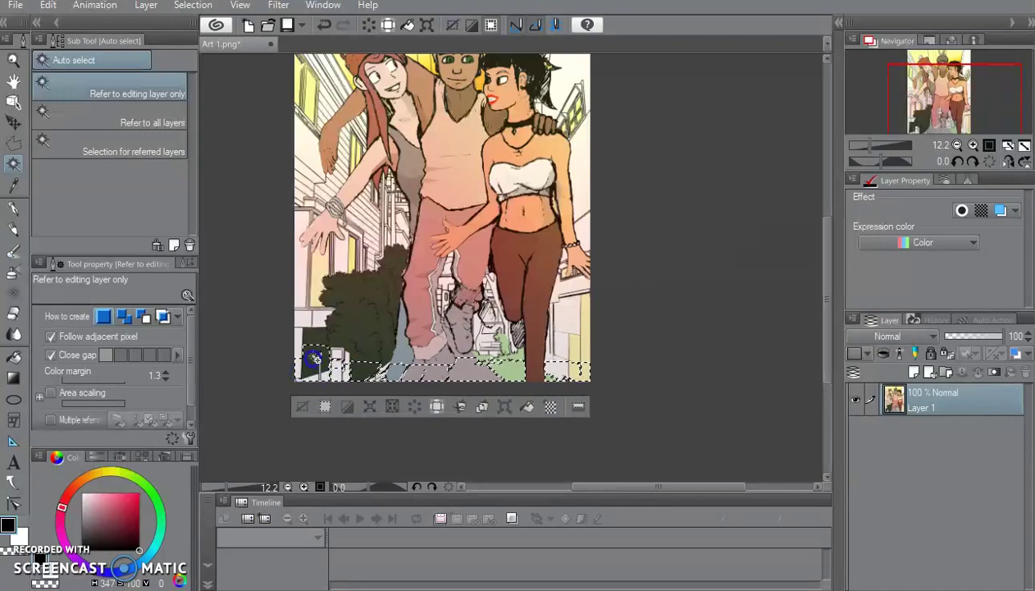
pyautogui.click(364, 352)
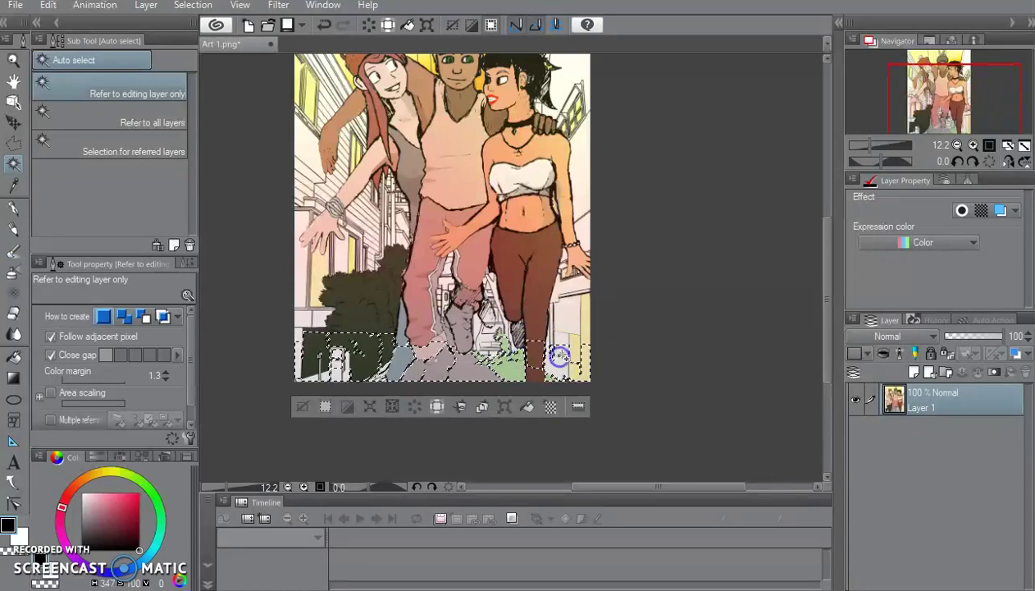
pyautogui.moveTo(694, 370); pyautogui.dragTo(705, 342)
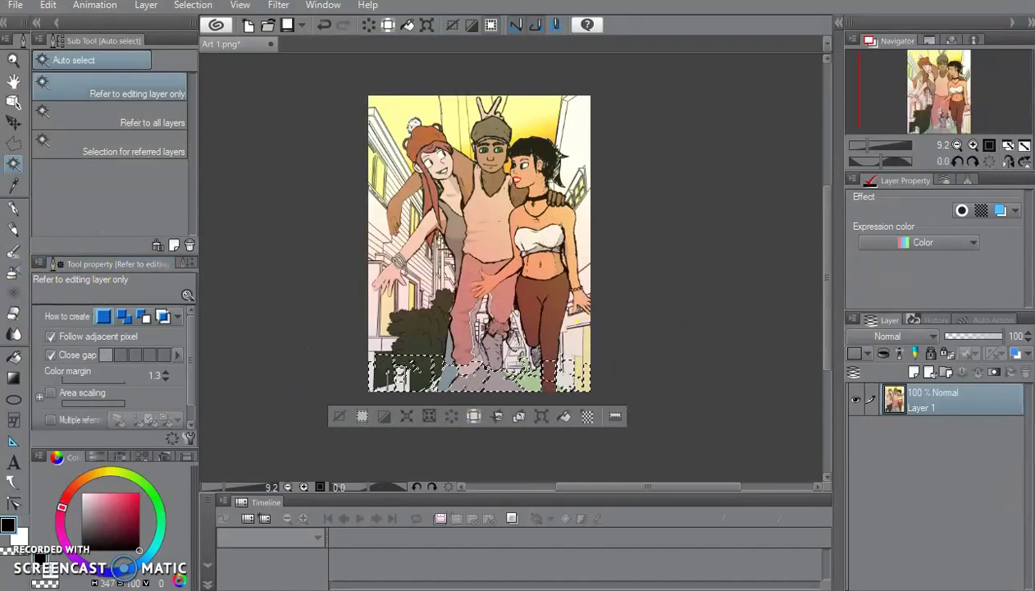
# Draw a Manga preset gradient vertically over the selected ground
pyautogui.click(13, 377)
pyautogui.scroll(-3, 91, 160)
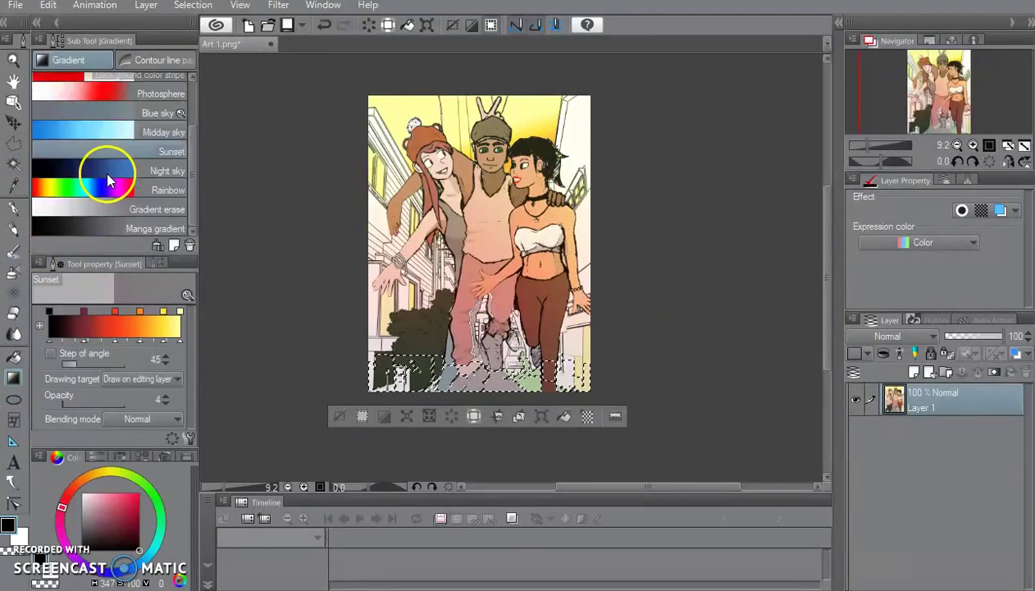
pyautogui.click(125, 227)
pyautogui.moveTo(481, 461); pyautogui.dragTo(487, 273)
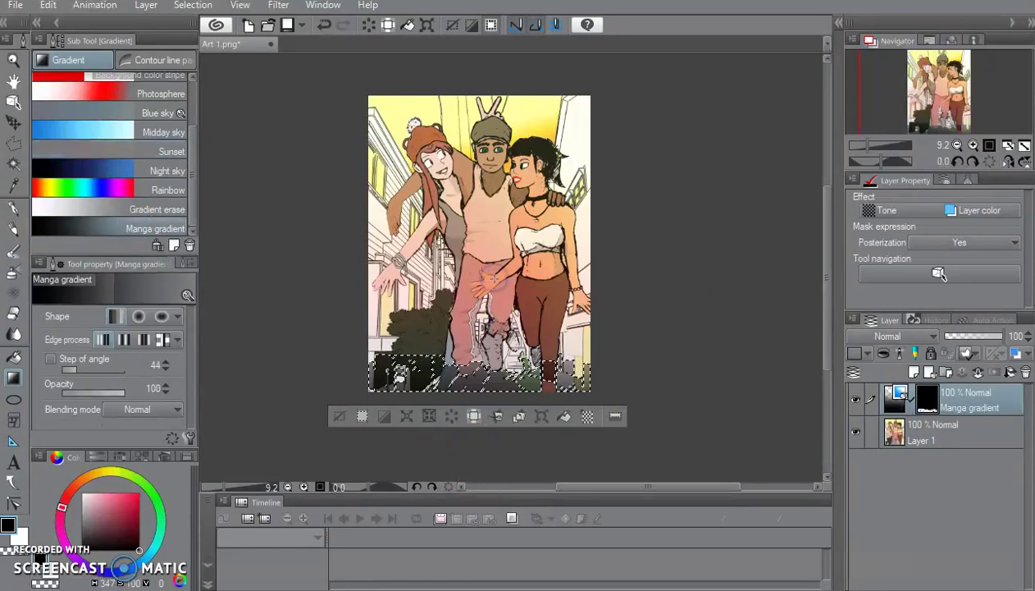
# Deselect via the Selection menu, then undo to restore the ground selection
pyautogui.click(192, 6)
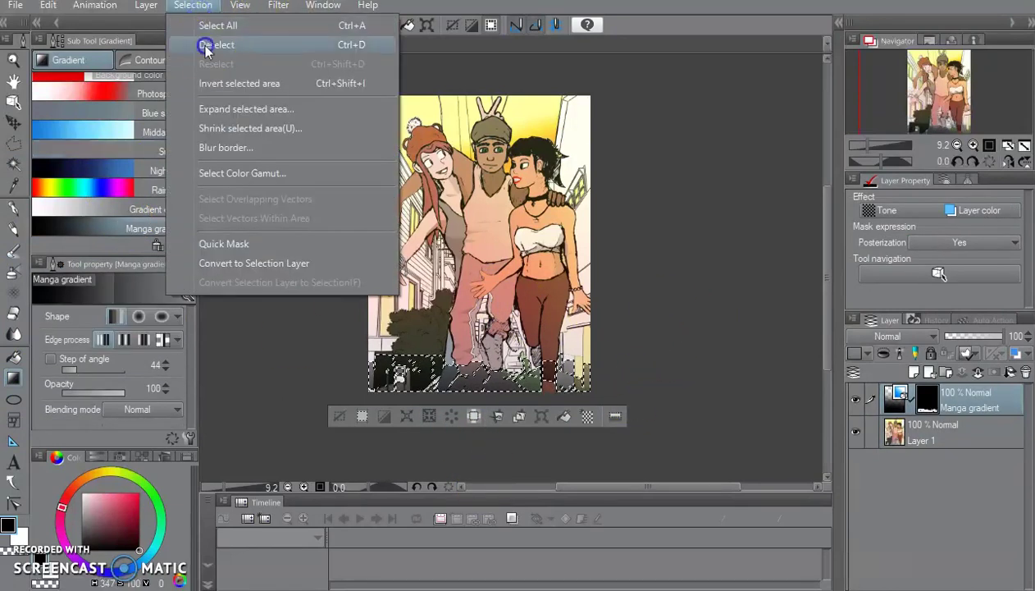
pyautogui.click(205, 47)
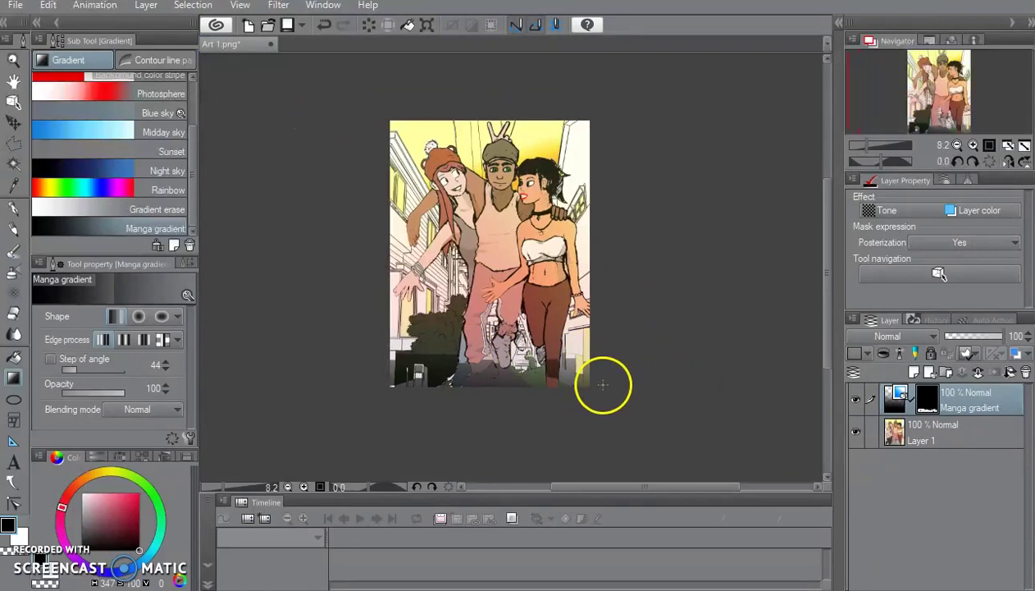
pyautogui.scroll(2, 587, 411)
pyautogui.scroll(-2, 488, 351)
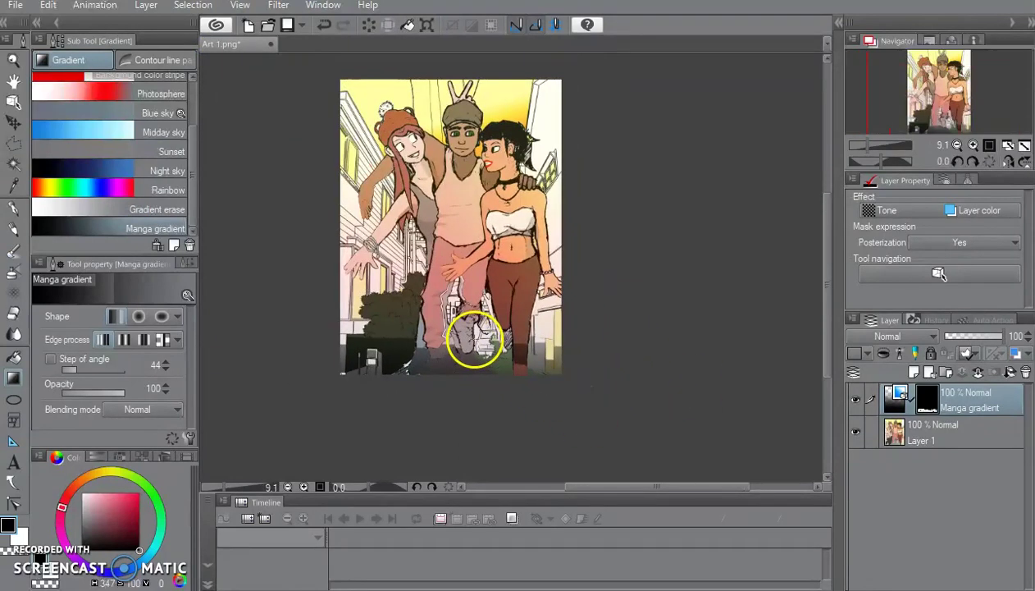
pyautogui.hotkey('ctrl', 'z')
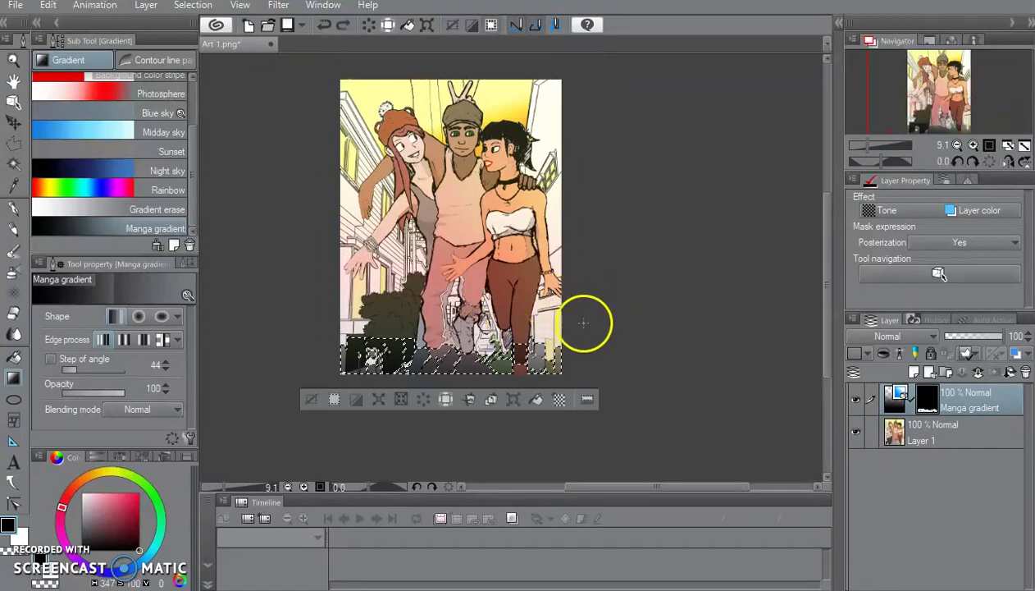
# Draw a Polyline selection around the lower part of the picture
pyautogui.click(13, 142)
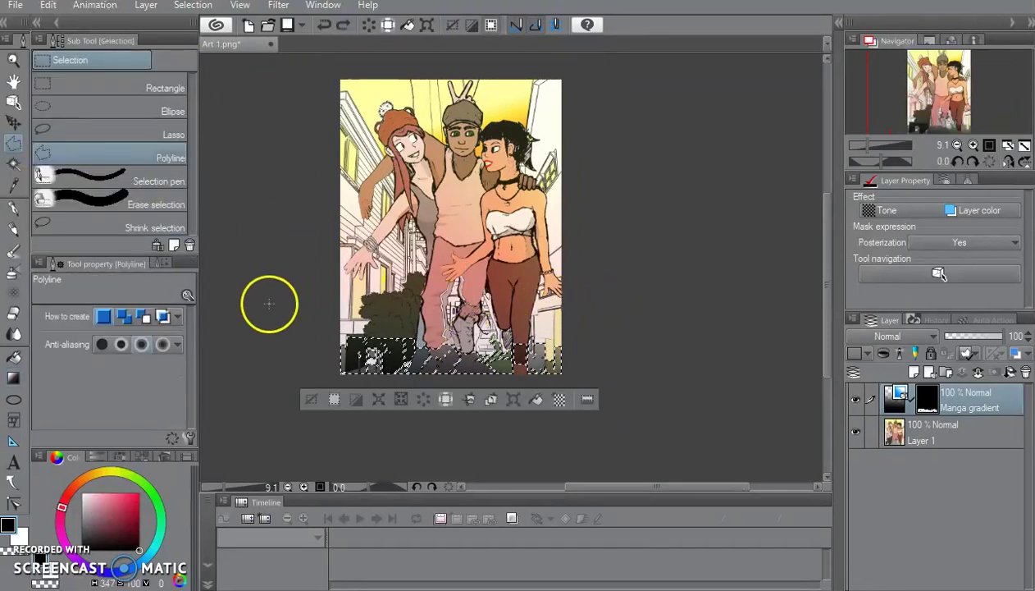
pyautogui.click(312, 289)
pyautogui.click(630, 290)
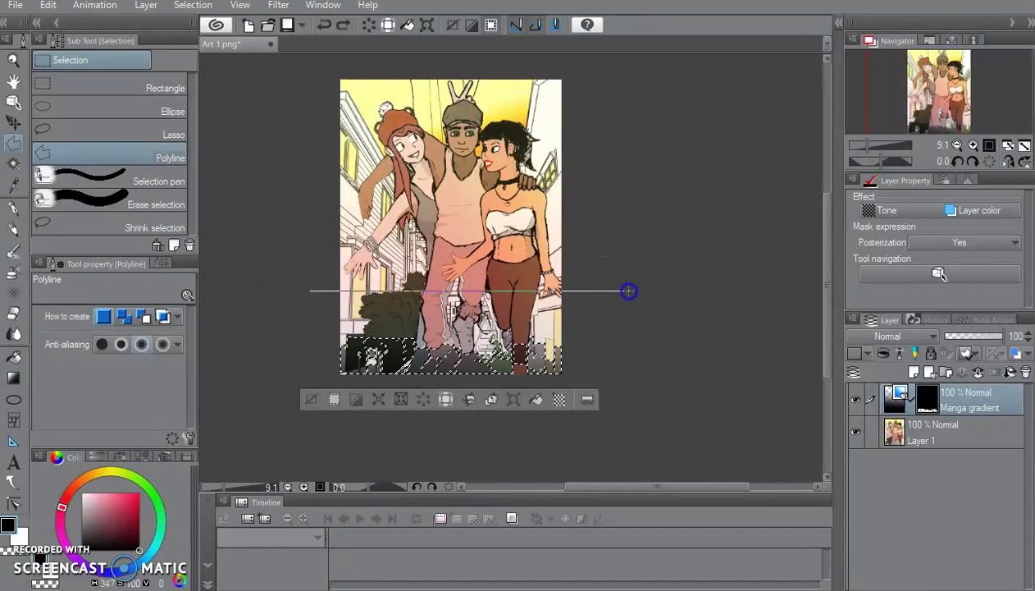
pyautogui.click(629, 394)
pyautogui.click(462, 435)
pyautogui.click(328, 398)
pyautogui.click(311, 293)
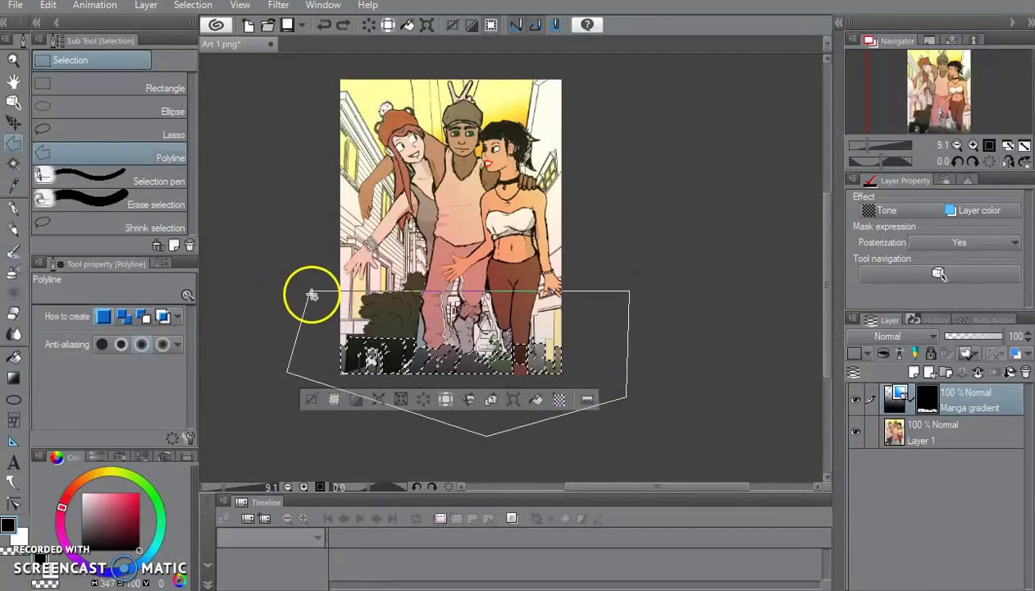
pyautogui.scroll(4, 482, 317)
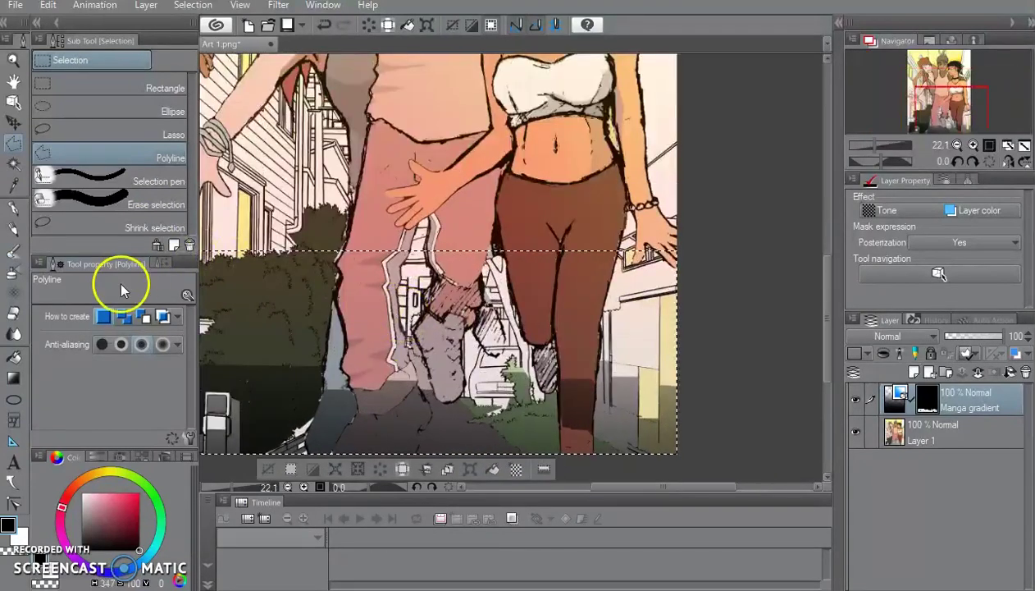
pyautogui.scroll(-2, 429, 324)
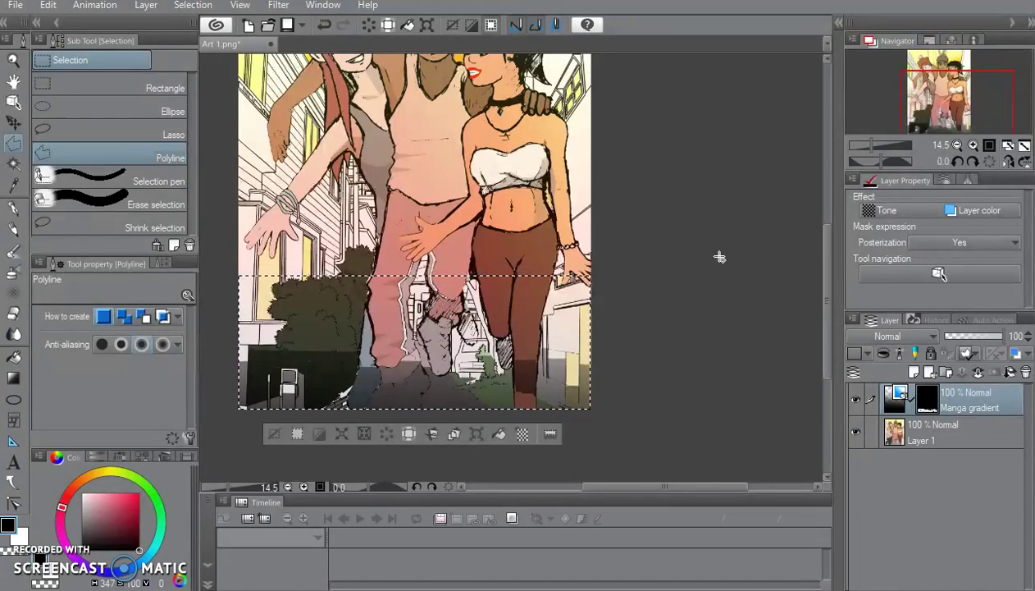
# Cancel the extra selection outline and undo twice to remove the Manga gradient layer
pyautogui.moveTo(720, 257); pyautogui.dragTo(443, 320)
pyautogui.click(689, 260)
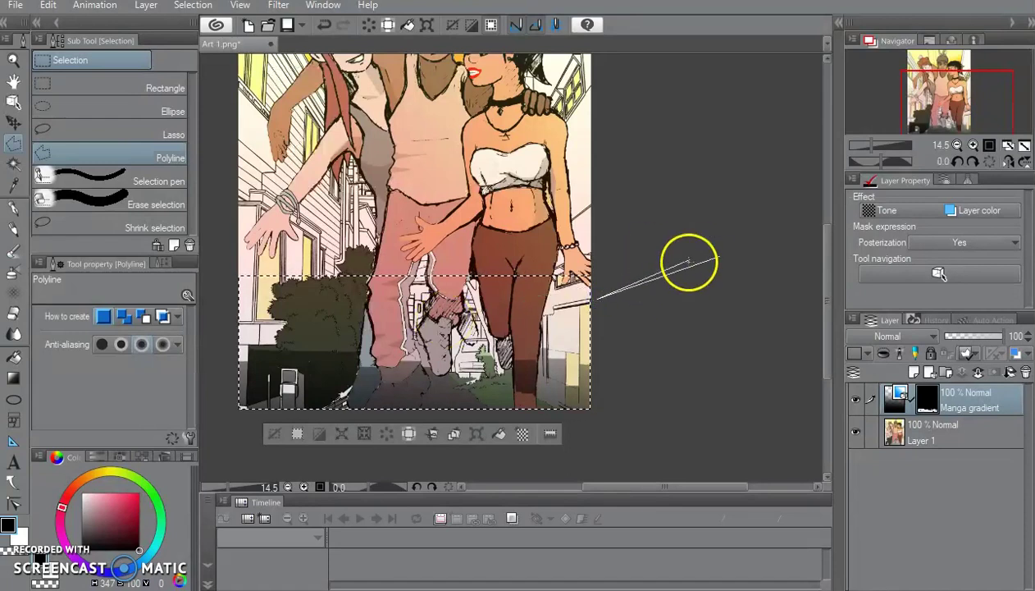
pyautogui.click(724, 258)
pyautogui.click(408, 221)
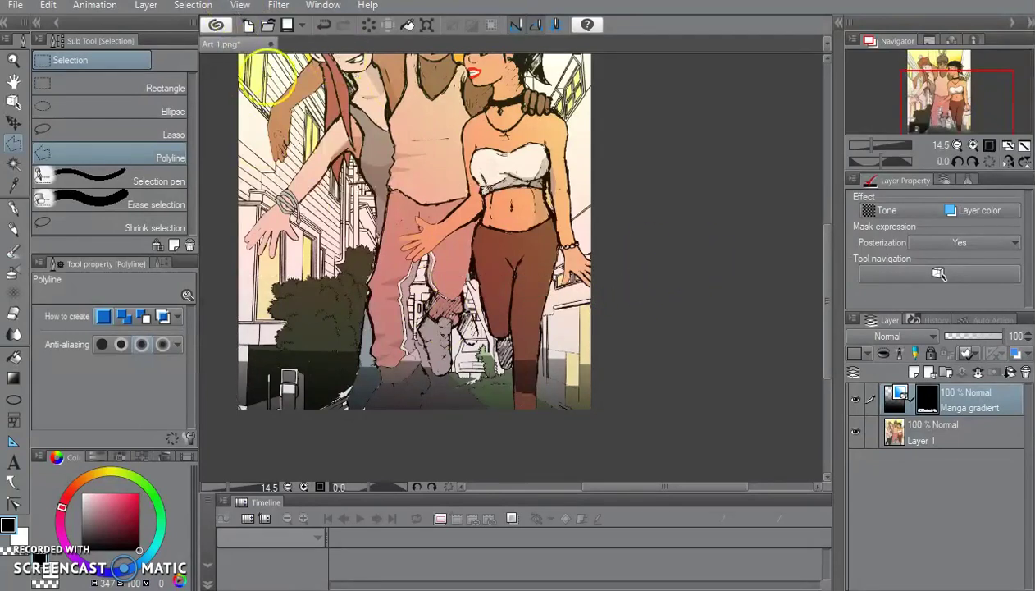
pyautogui.hotkey('ctrl', 'z')
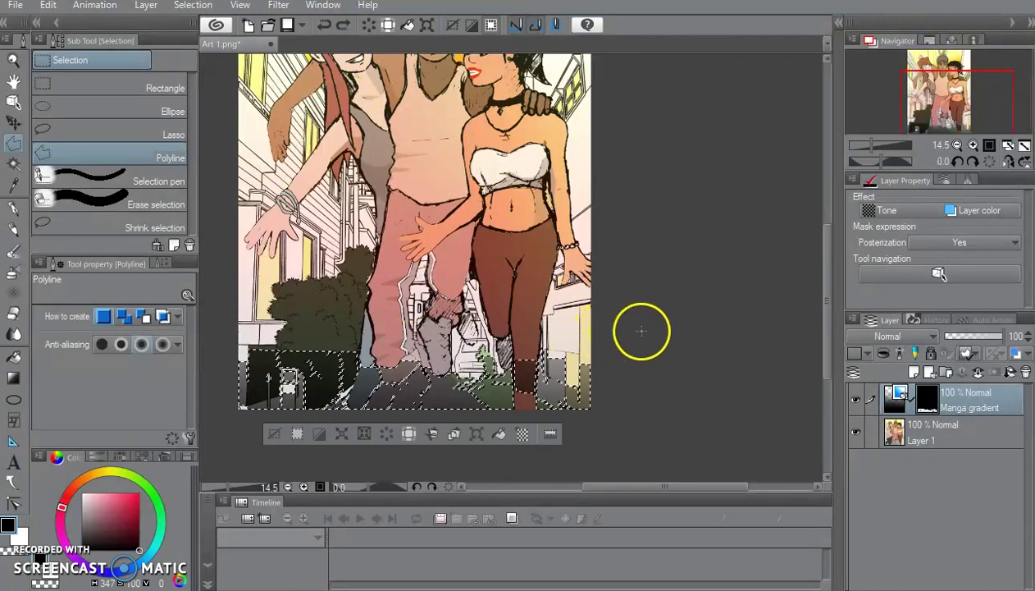
pyautogui.hotkey('ctrl', 'z')
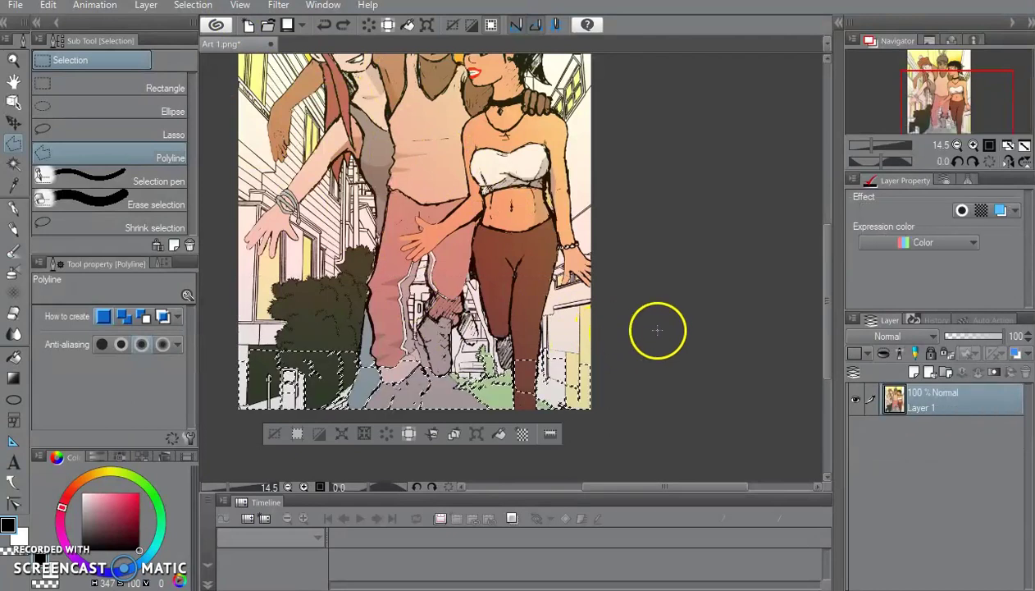
# Deselect, then drag a rectangle selection from the characters' hips to the picture's bottom edge
pyautogui.click(193, 4)
pyautogui.click(203, 50)
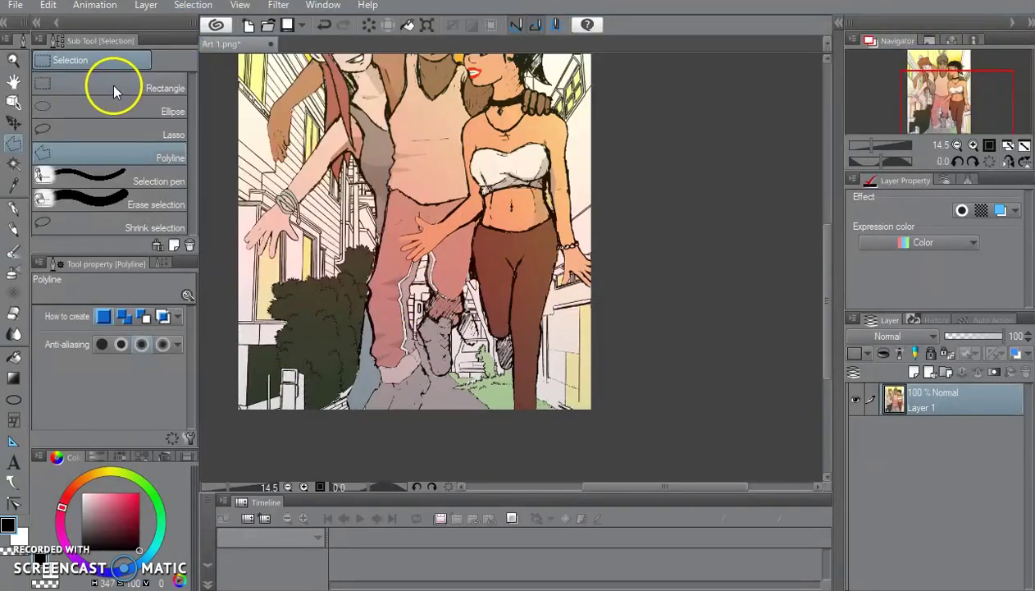
pyautogui.click(111, 86)
pyautogui.moveTo(224, 268); pyautogui.dragTo(680, 455)
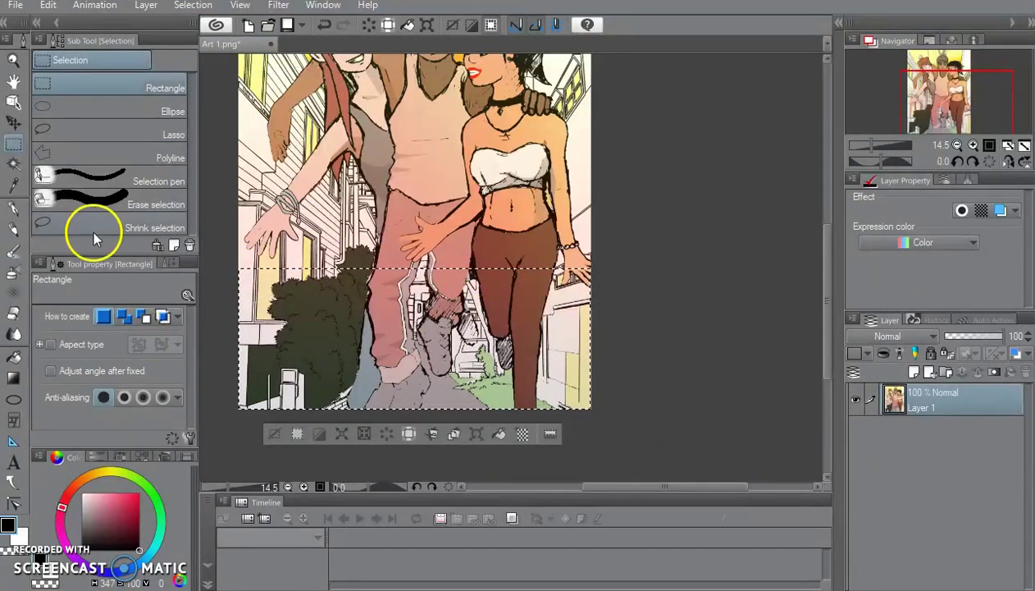
pyautogui.click(21, 379)
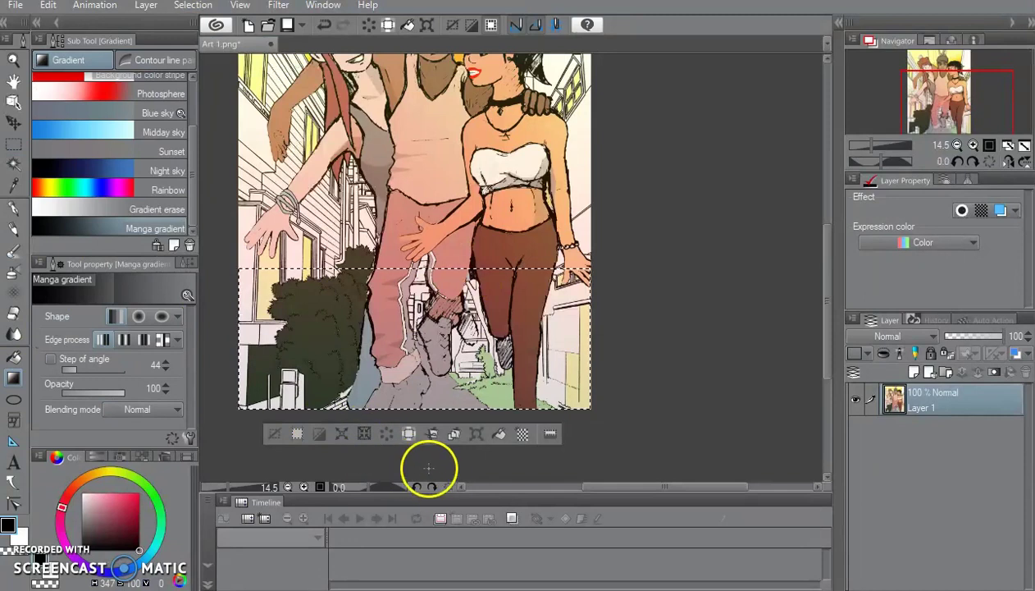
pyautogui.click(13, 167)
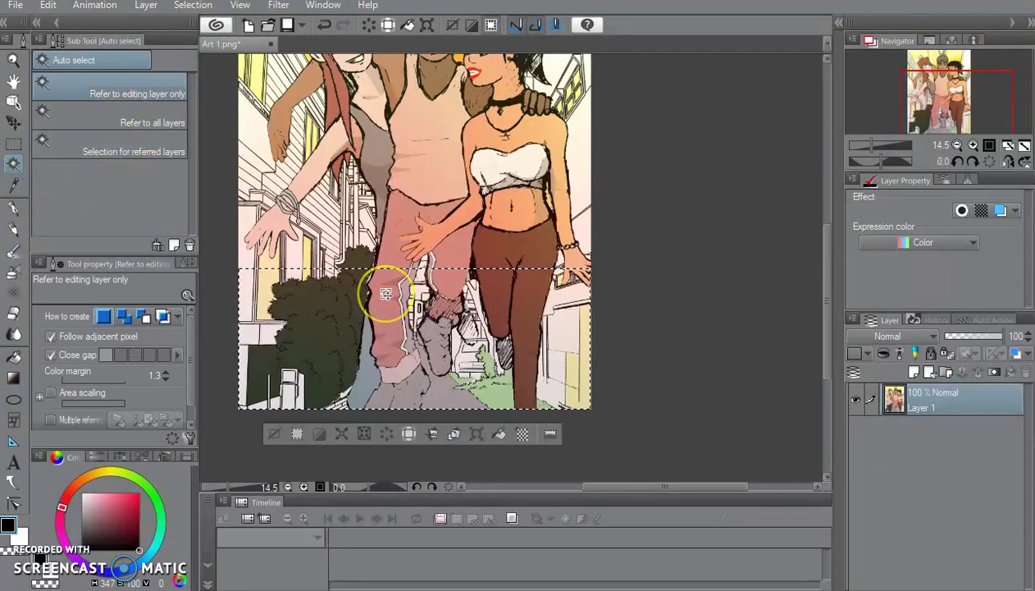
# Auto-select the pink pants, sample their pink as drawing colour, and set Color margin to 0
pyautogui.click(403, 249)
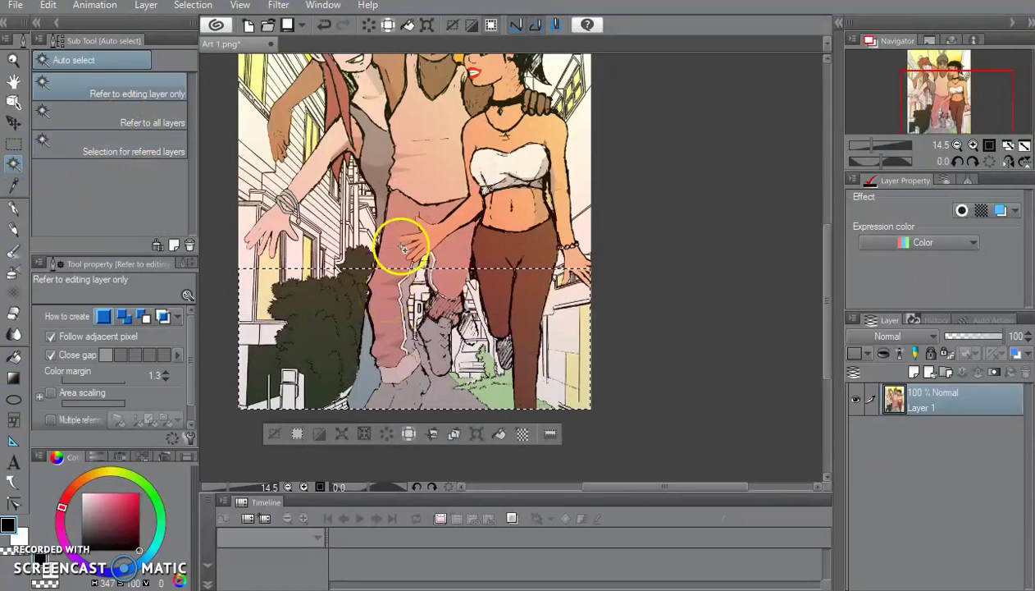
pyautogui.keyDown('alt'); pyautogui.click(389, 317); pyautogui.keyUp('alt')
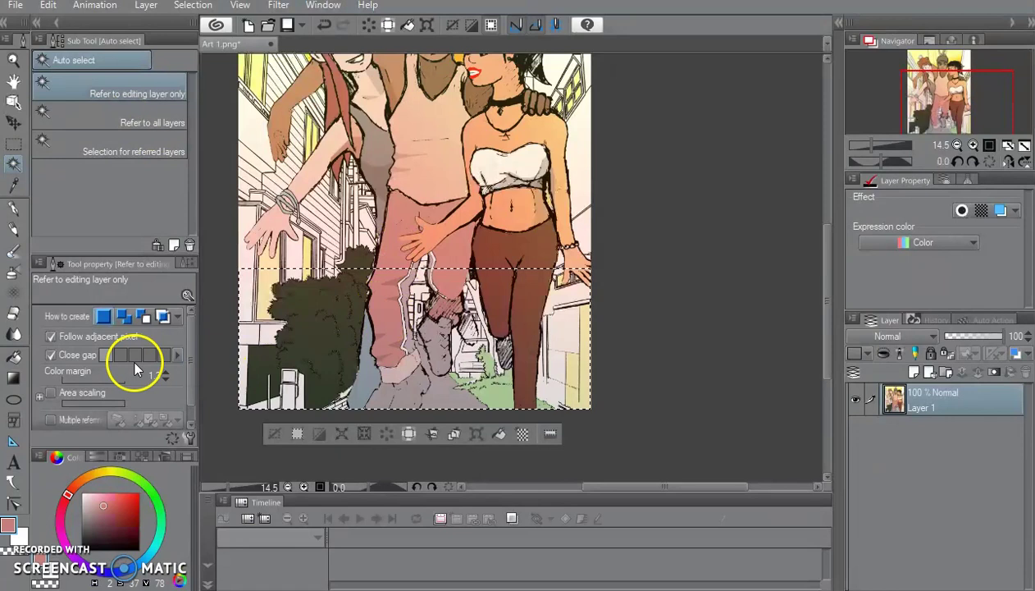
pyautogui.moveTo(135, 370); pyautogui.dragTo(59, 393)
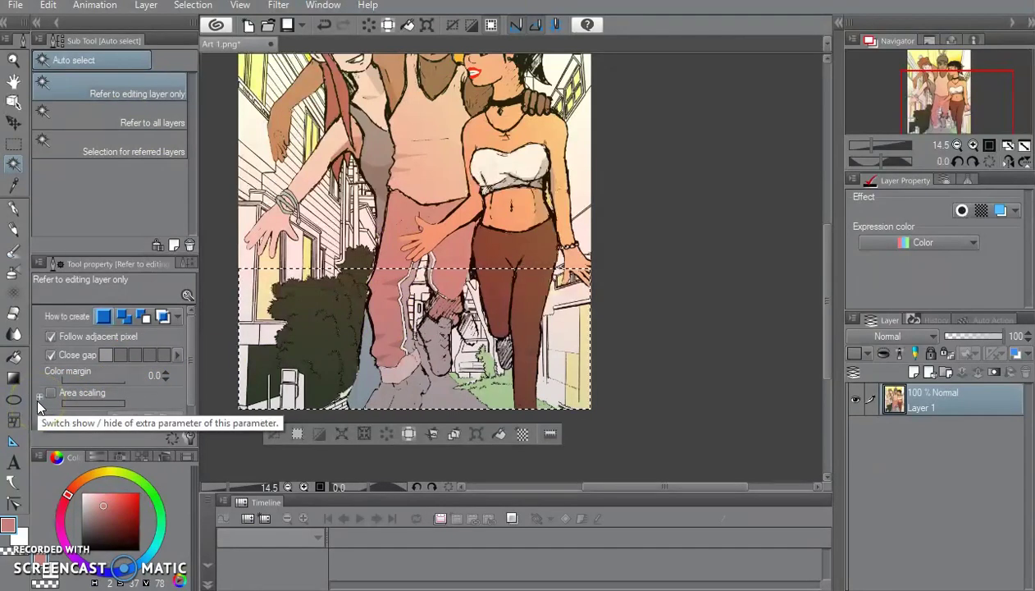
# Expand Area scaling and cycle the selection modes, ending on Select new
pyautogui.click(37, 396)
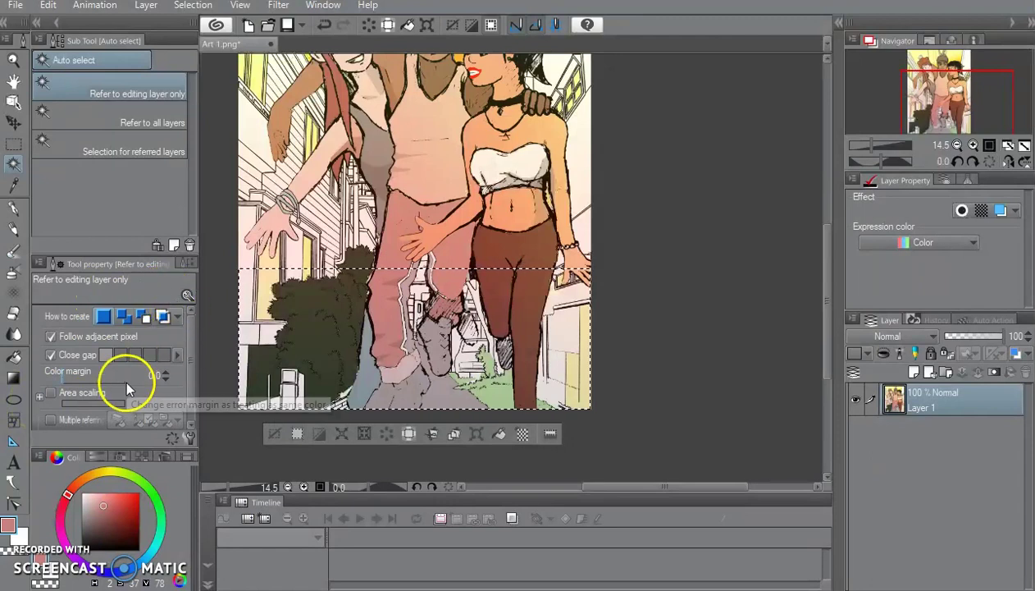
pyautogui.click(193, 398)
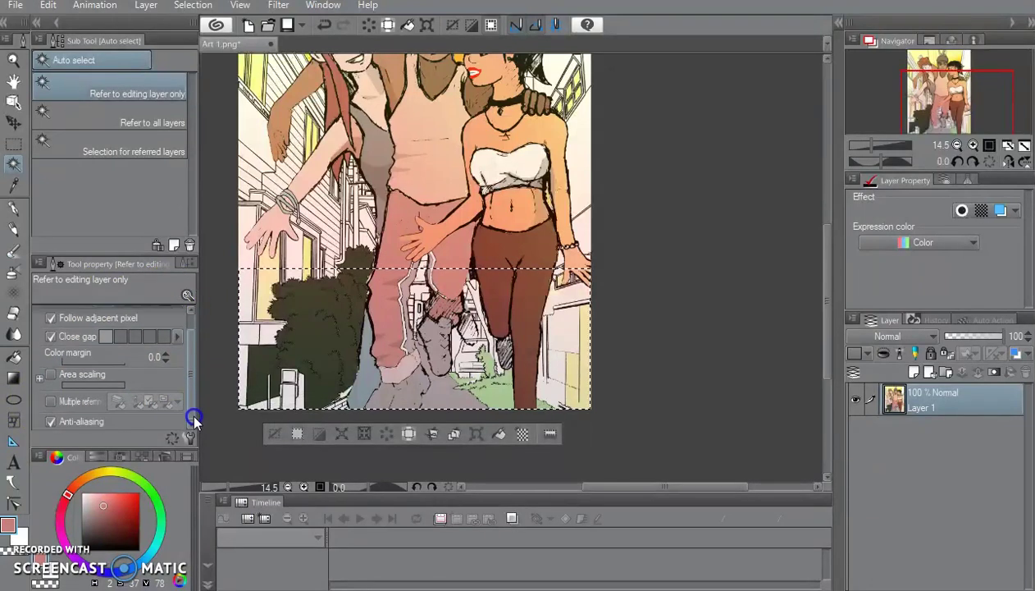
pyautogui.scroll(1, 185, 336)
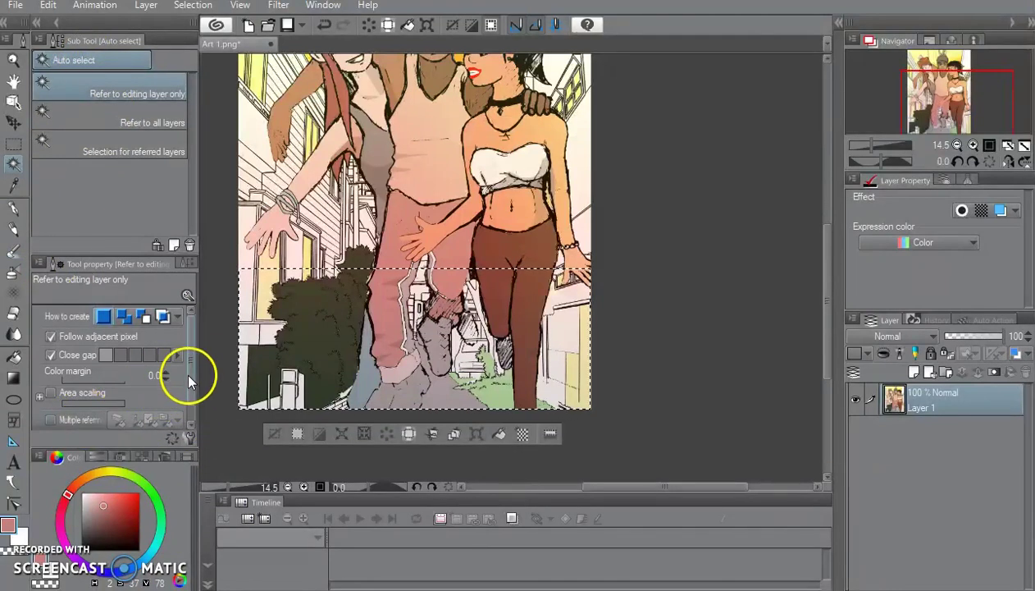
pyautogui.moveTo(188, 379)
pyautogui.mouseDown()
pyautogui.moveTo(190, 397)
pyautogui.moveTo(197, 375)
pyautogui.mouseUp()
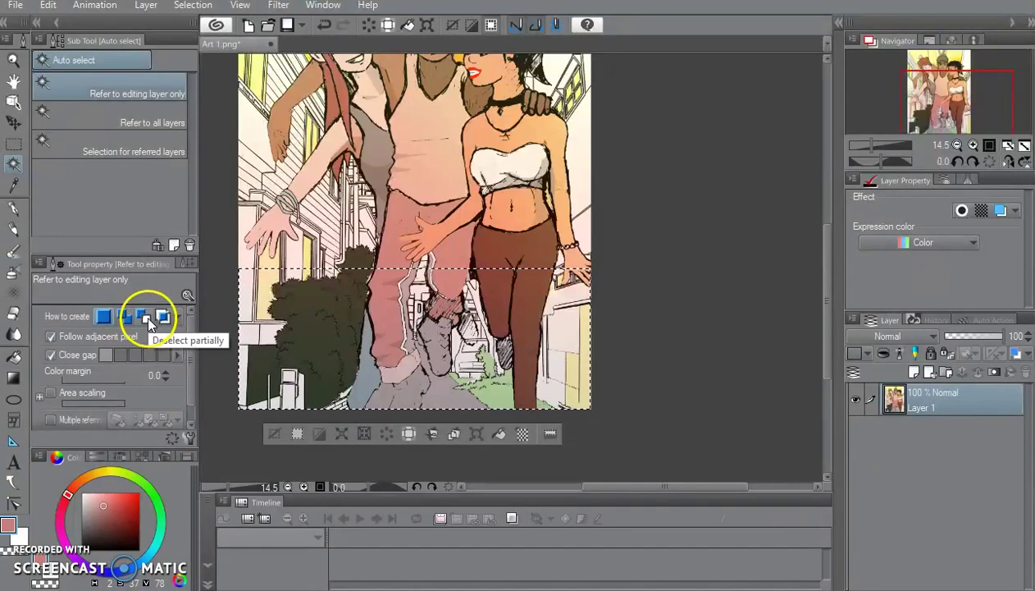
pyautogui.click(148, 319)
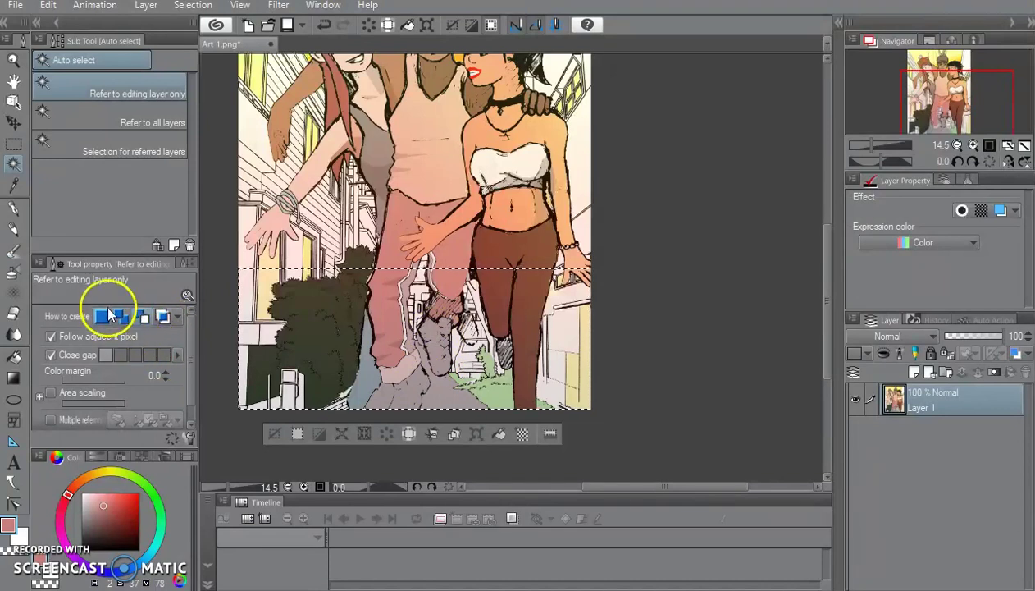
pyautogui.click(168, 318)
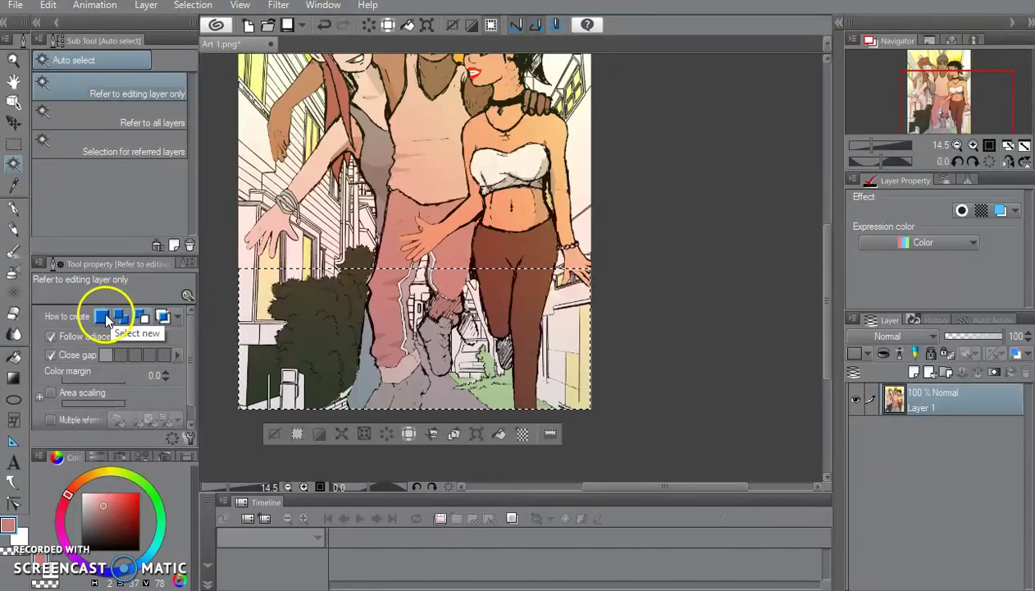
pyautogui.click(103, 317)
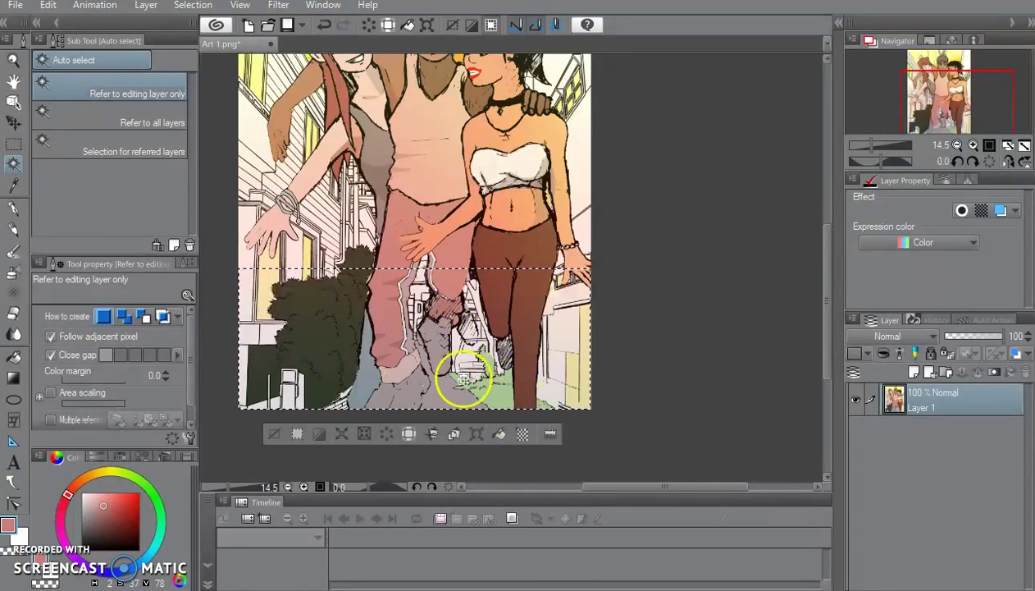
# Shade the lower picture with three dark Manga gradient layers, then deselect
pyautogui.click(13, 377)
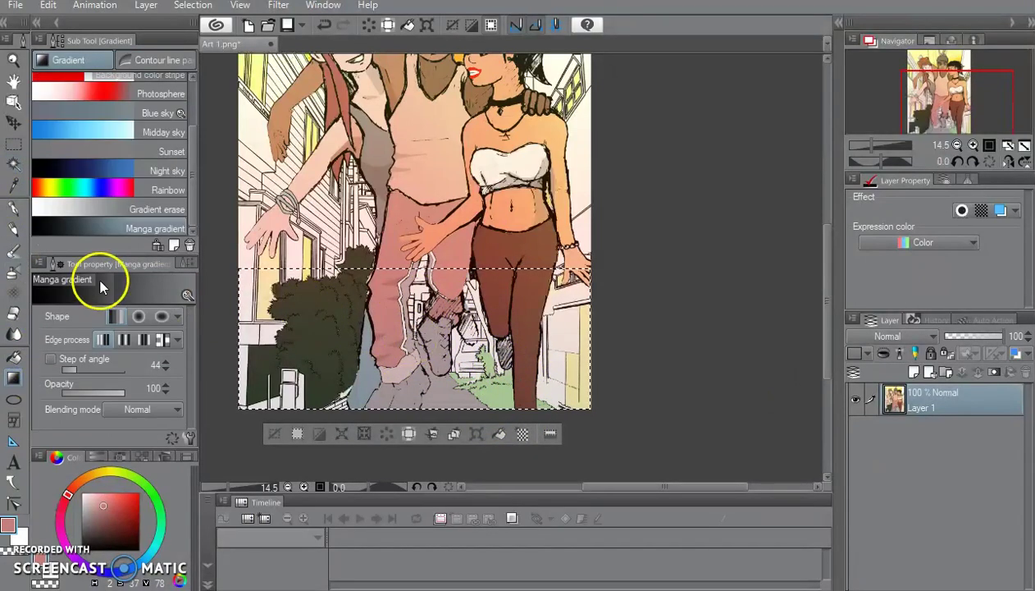
pyautogui.moveTo(418, 379); pyautogui.dragTo(418, 382)
pyautogui.click(422, 461)
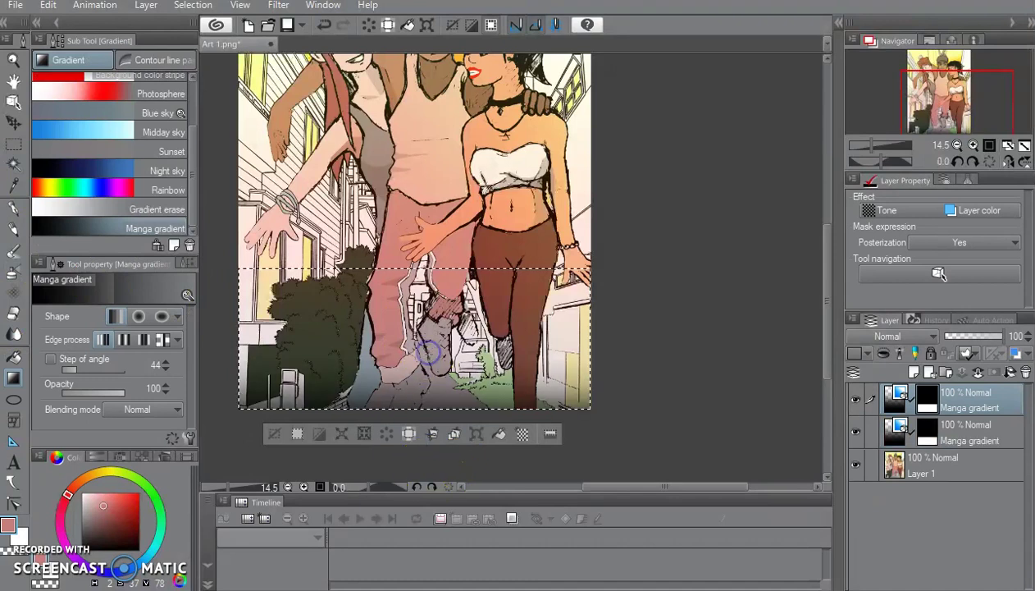
pyautogui.click(422, 268)
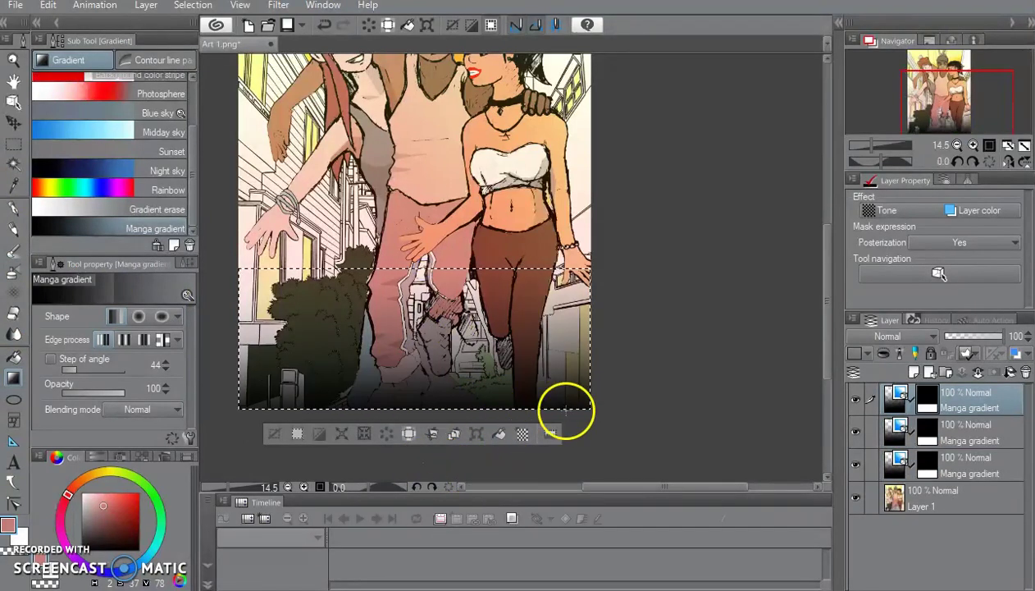
pyautogui.scroll(-4, 657, 236)
pyautogui.scroll(2, 660, 165)
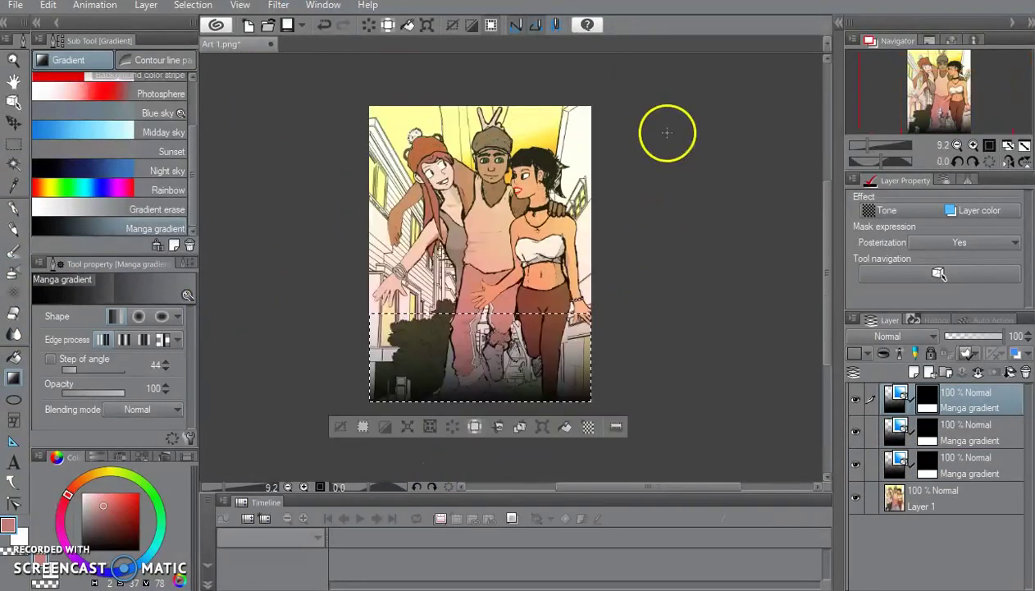
pyautogui.click(193, 6)
pyautogui.click(210, 43)
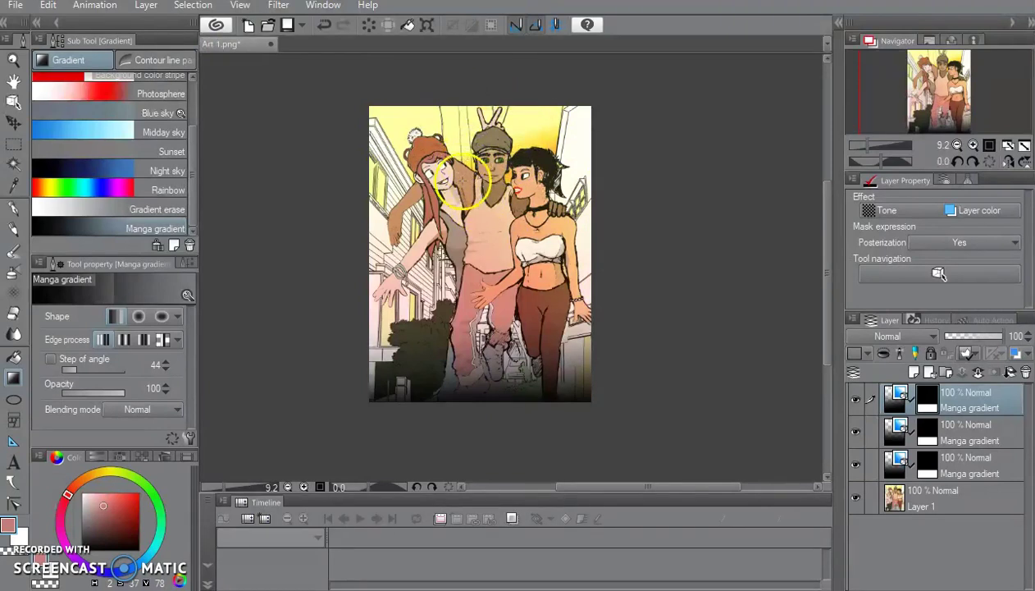
pyautogui.scroll(1, 483, 139)
pyautogui.scroll(-1, 638, 223)
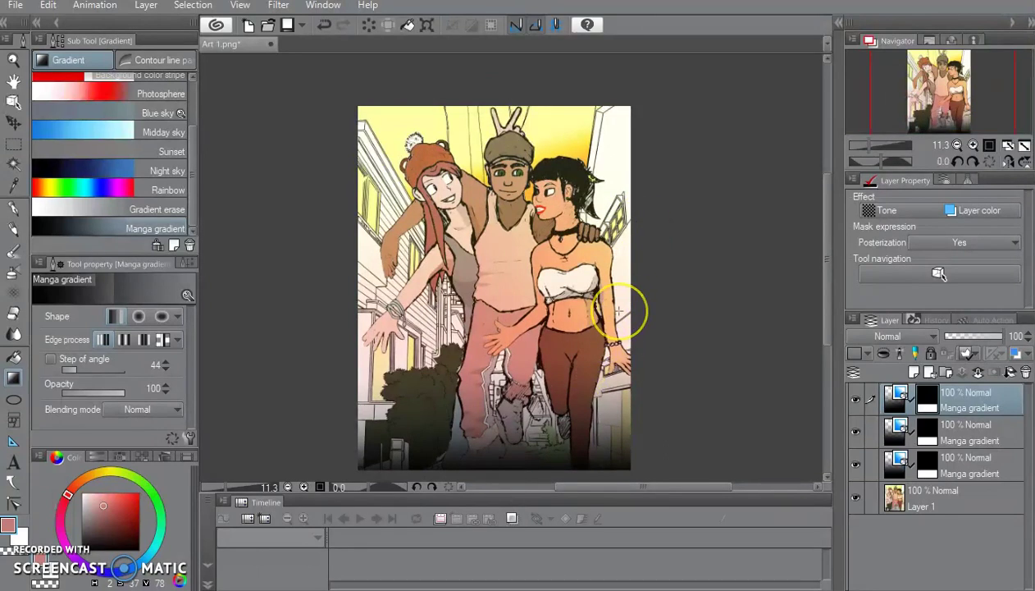
pyautogui.scroll(-1, 619, 310)
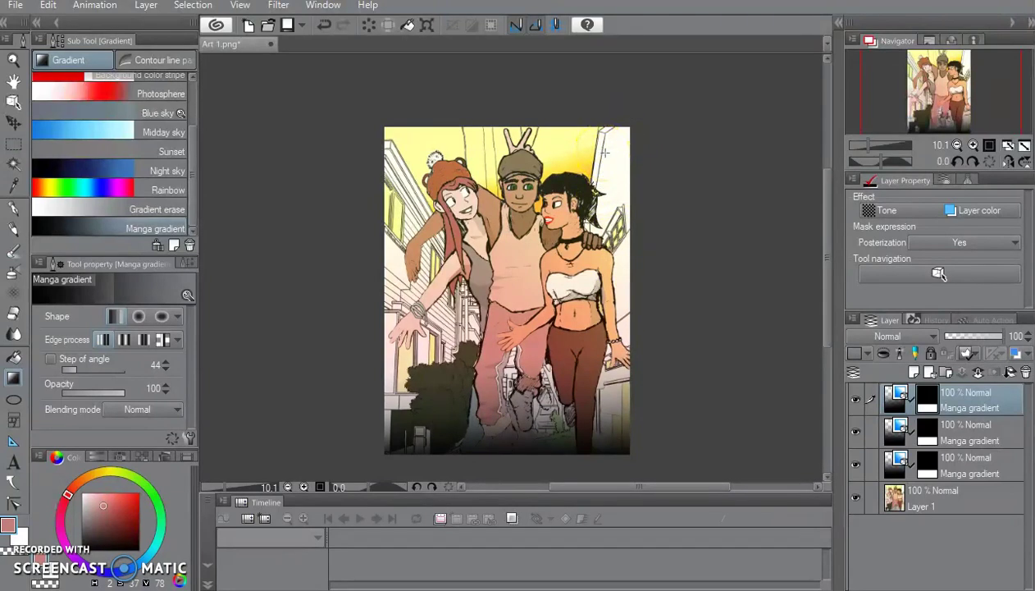
pyautogui.scroll(1, 656, 177)
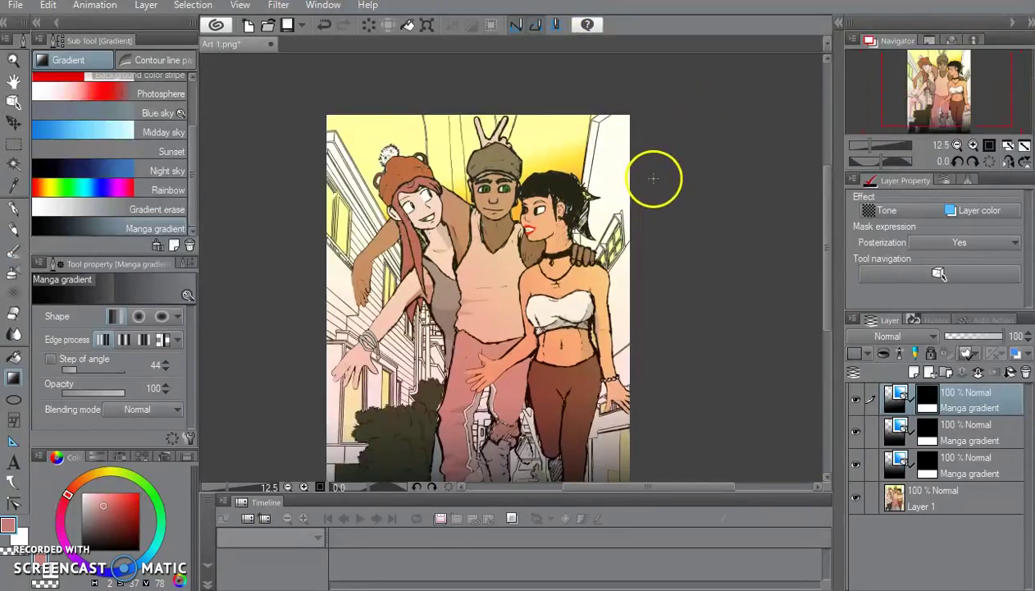
pyautogui.scroll(1, 567, 143)
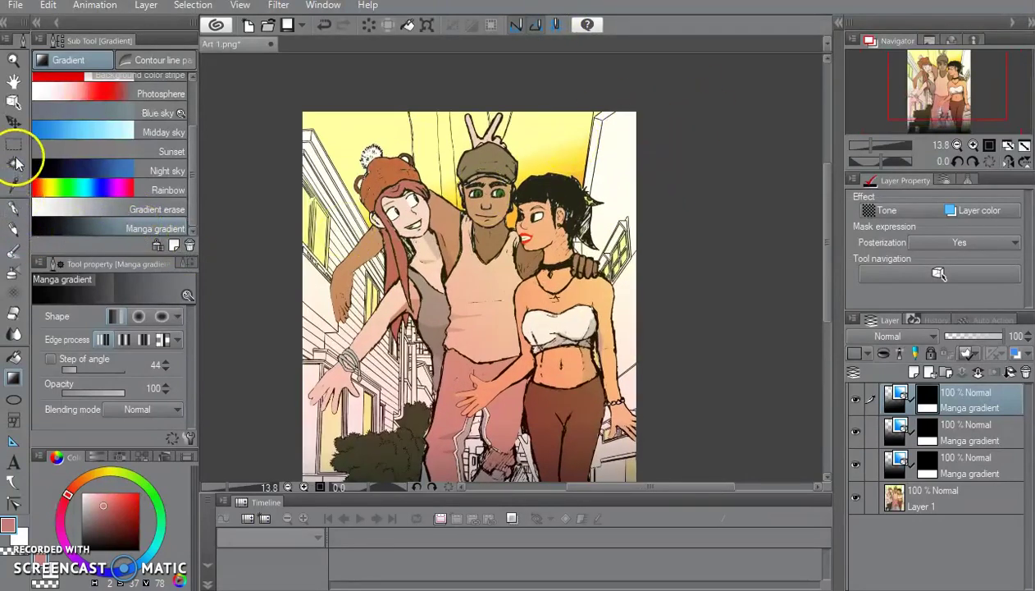
# Make a trial Auto select pick by colour, then clear the selection
pyautogui.click(13, 163)
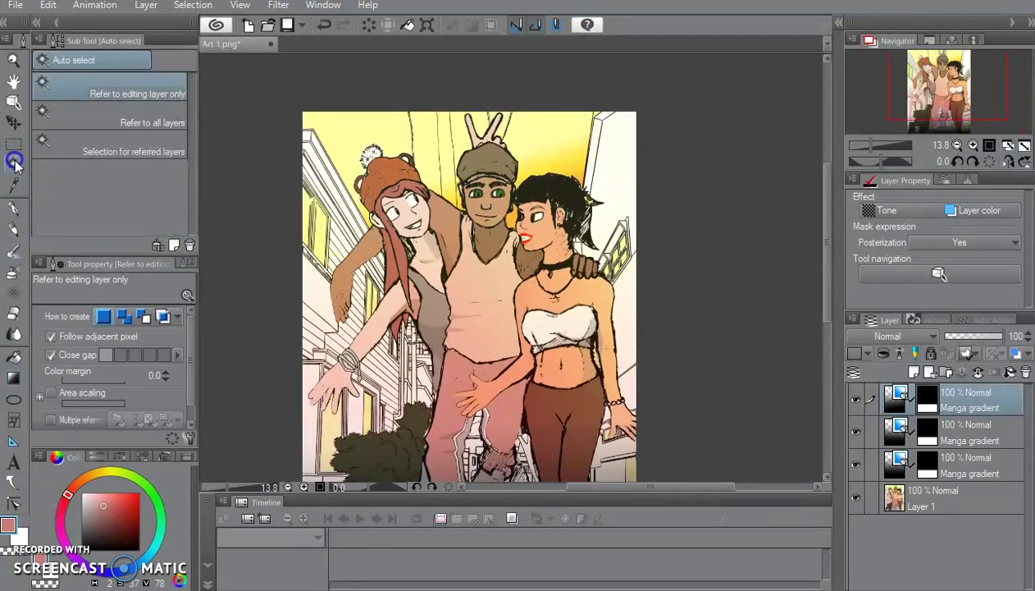
pyautogui.click(591, 157)
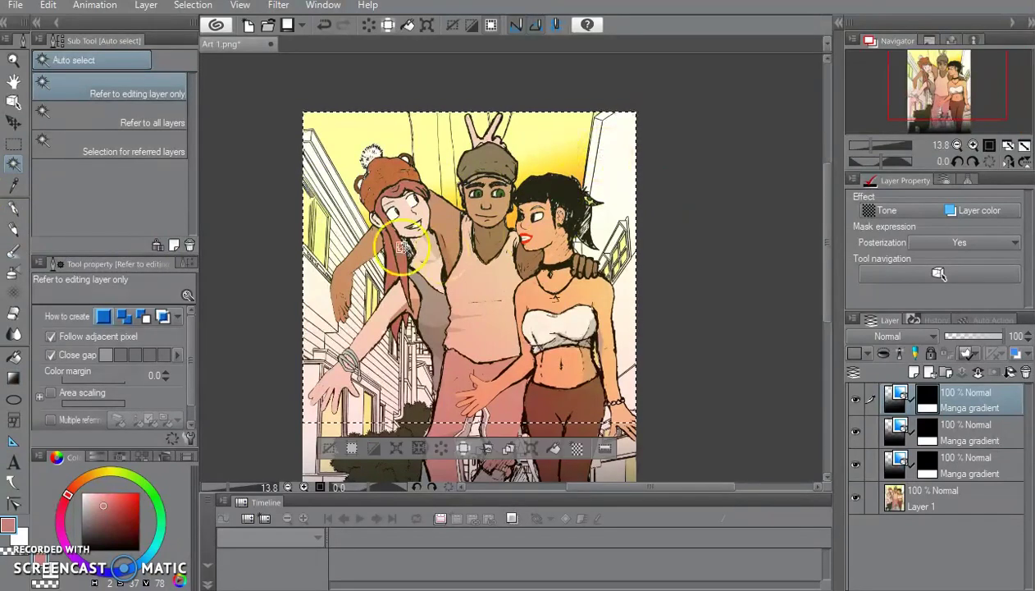
pyautogui.click(192, 5)
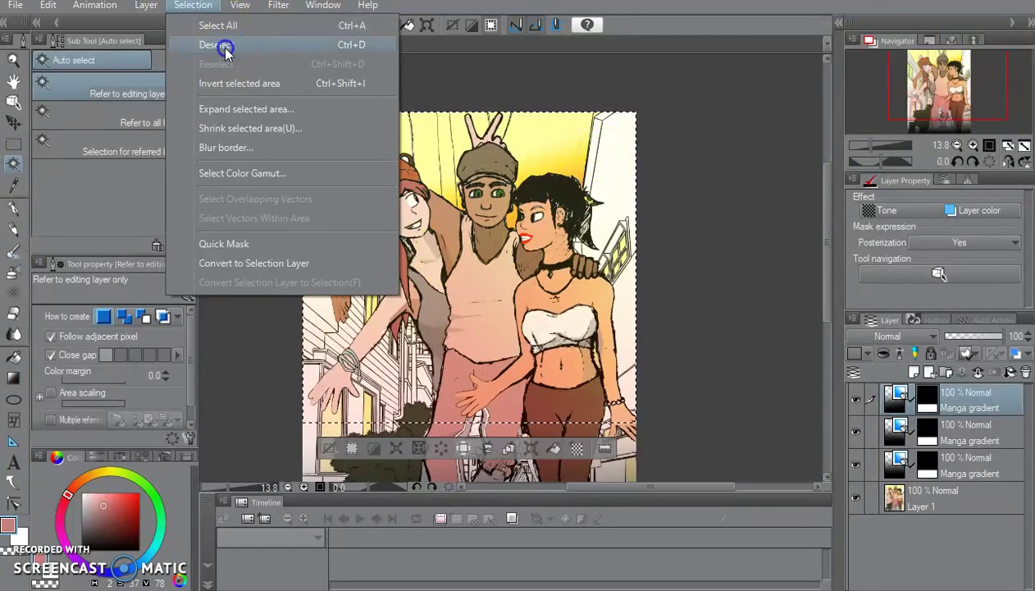
pyautogui.click(226, 49)
# Merge all visible layers into Layer 1 and select the pale top-right building wall
pyautogui.rightClick(944, 501)
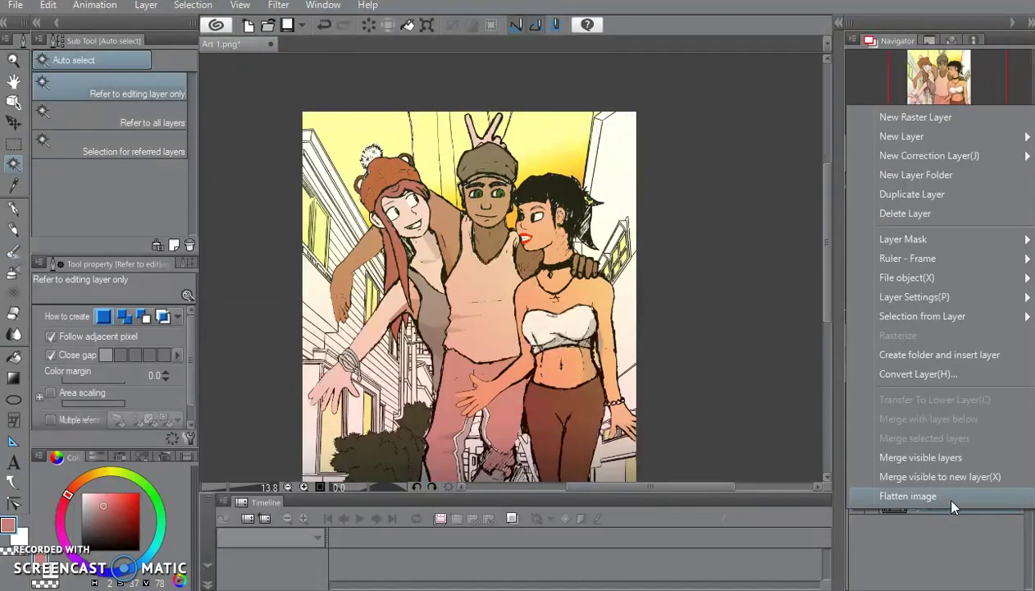
pyautogui.click(932, 456)
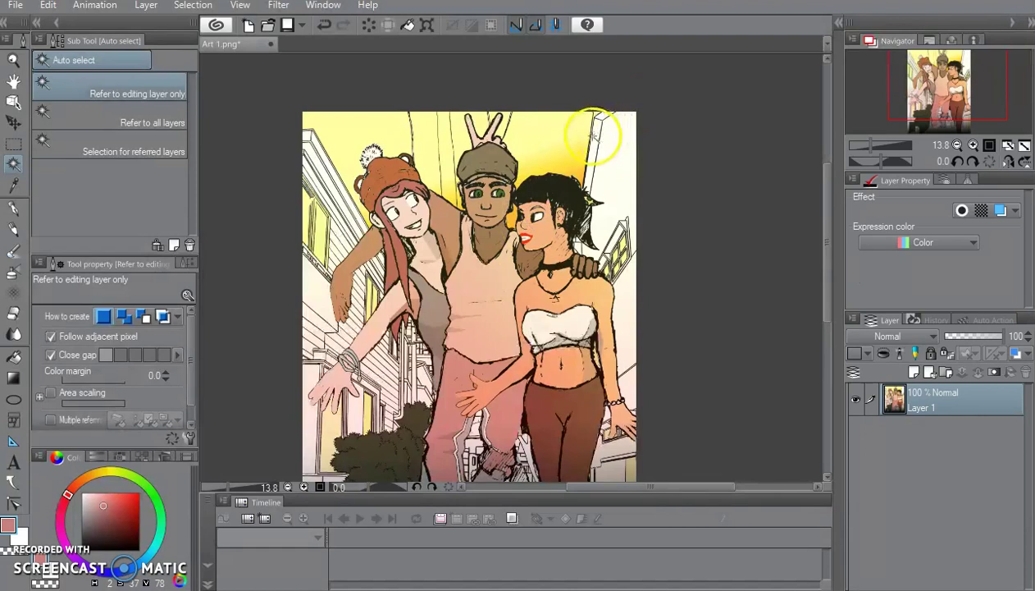
pyautogui.click(592, 135)
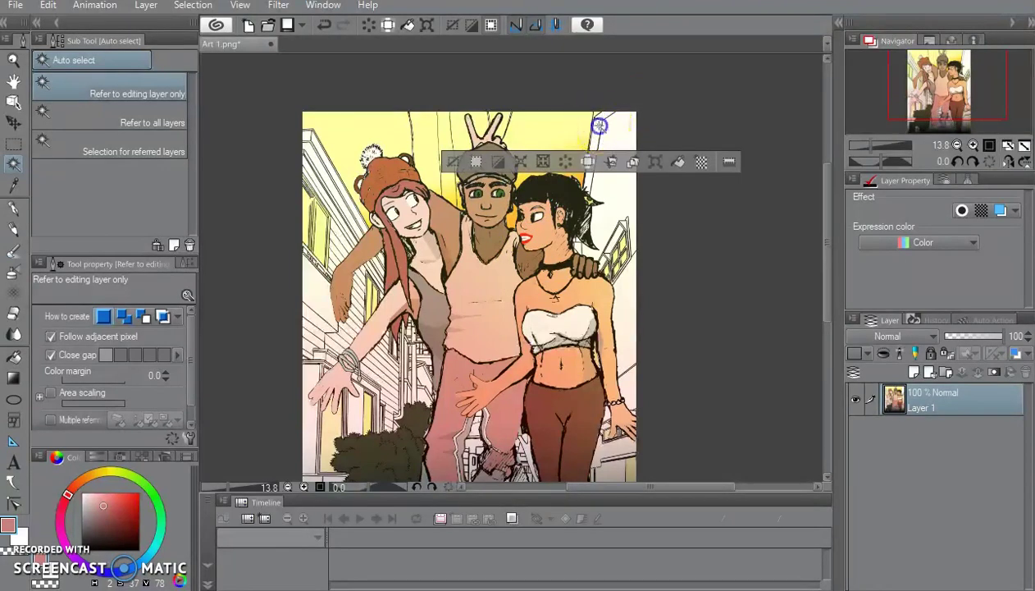
pyautogui.click(600, 126)
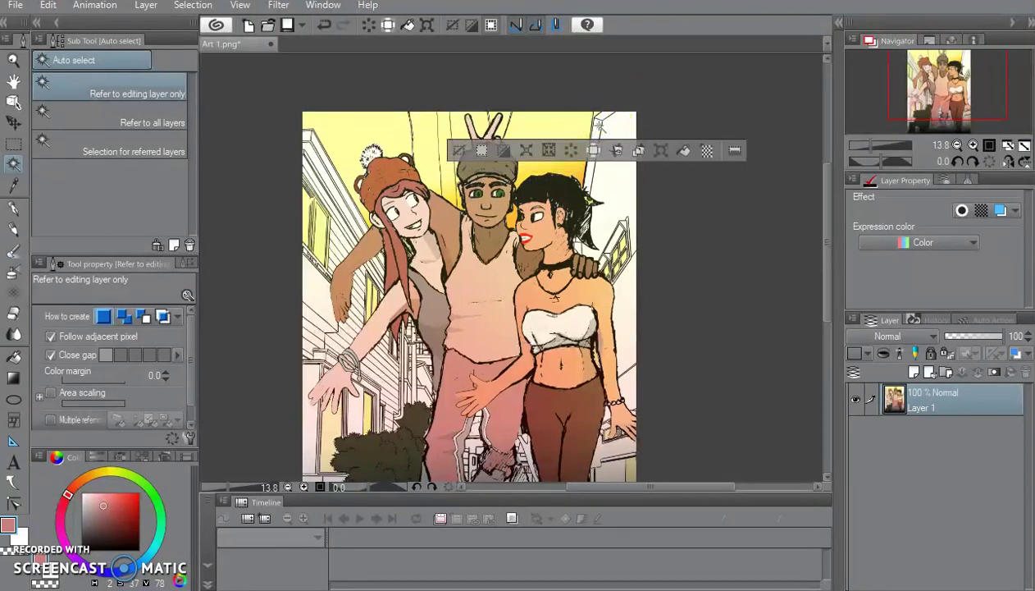
# Zoom in and select the building's pale wall panel with a 6.3 colour margin
pyautogui.scroll(6, 631, 103)
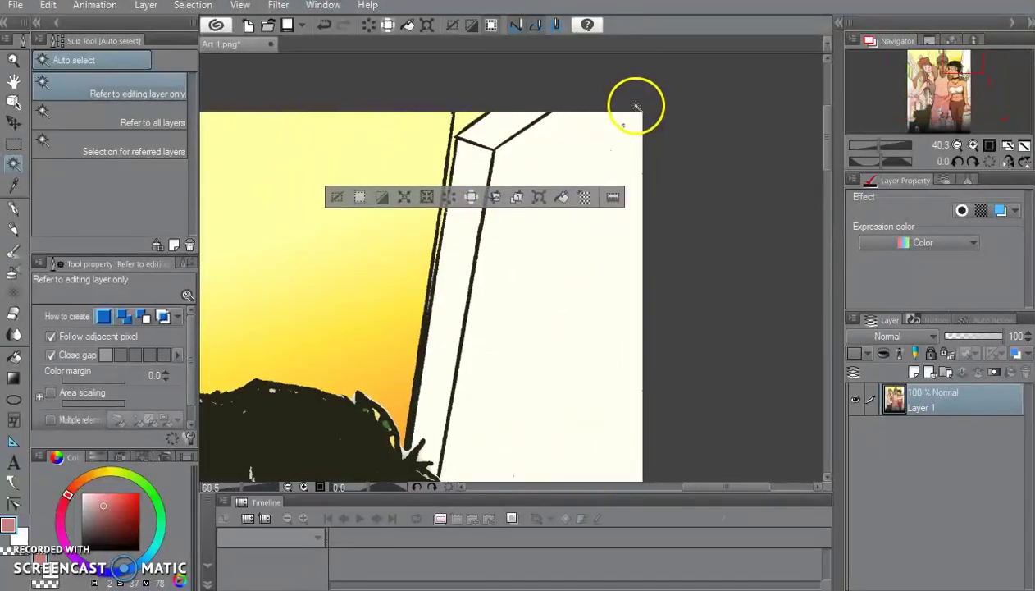
pyautogui.scroll(3, 492, 131)
pyautogui.click(422, 131)
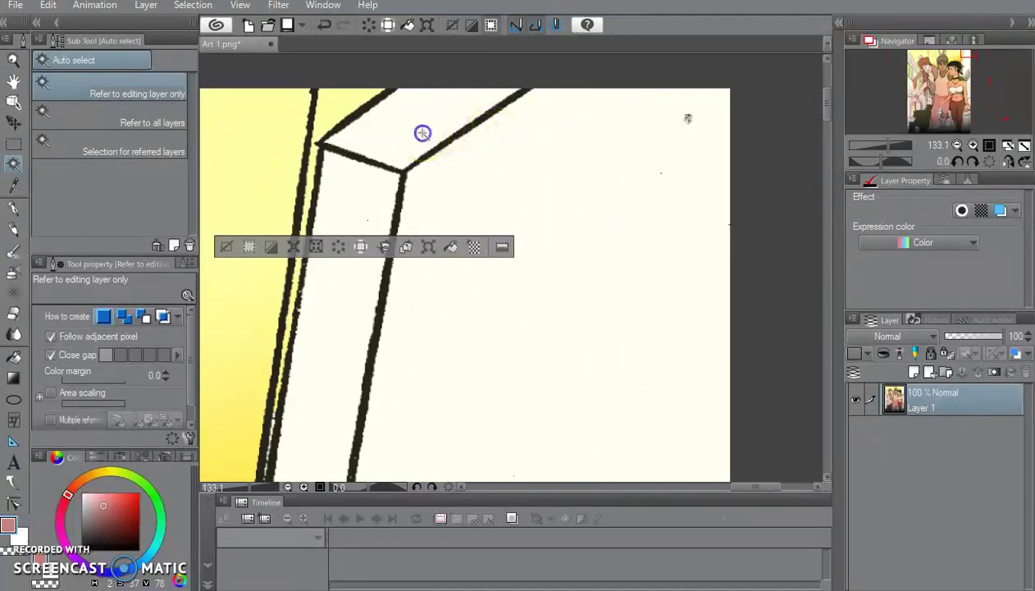
pyautogui.click(415, 113)
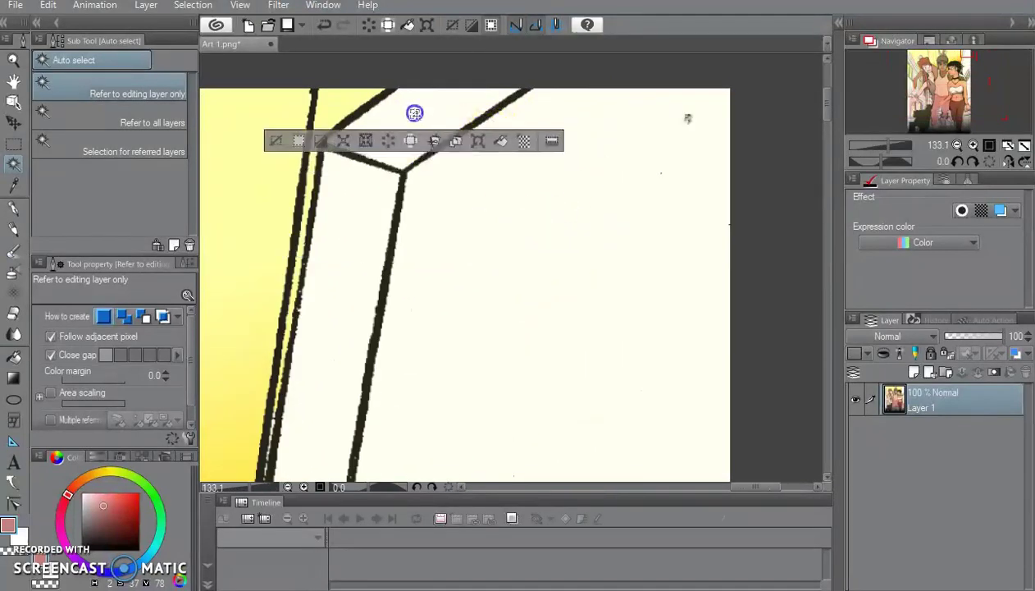
pyautogui.click(68, 382)
pyautogui.click(356, 306)
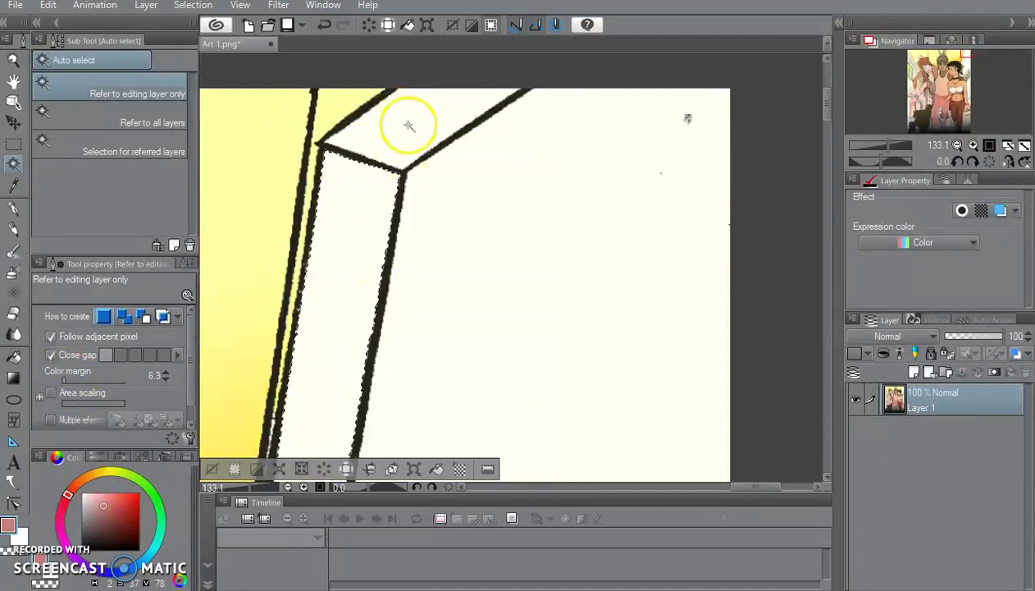
# Zoom and pan back out to view the whole page with the selection
pyautogui.scroll(-5, 492, 261)
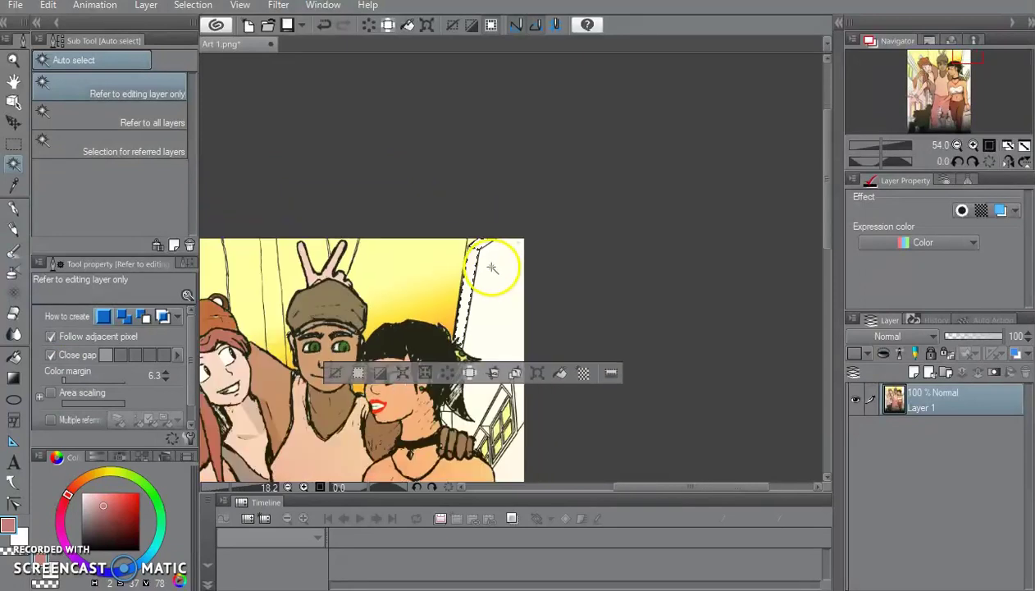
pyautogui.scroll(-5, 488, 267)
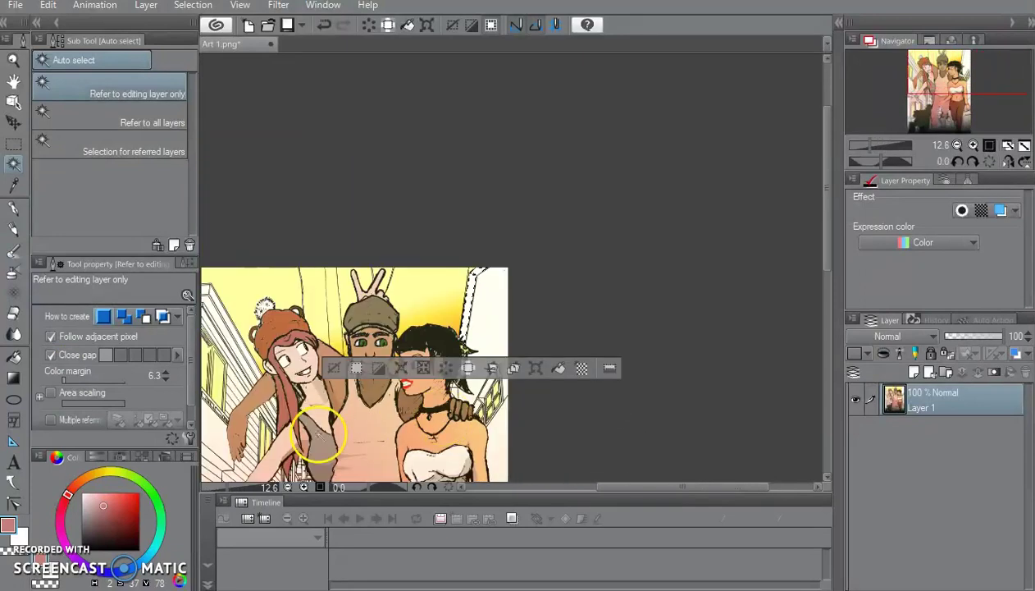
pyautogui.scroll(-3, 238, 394)
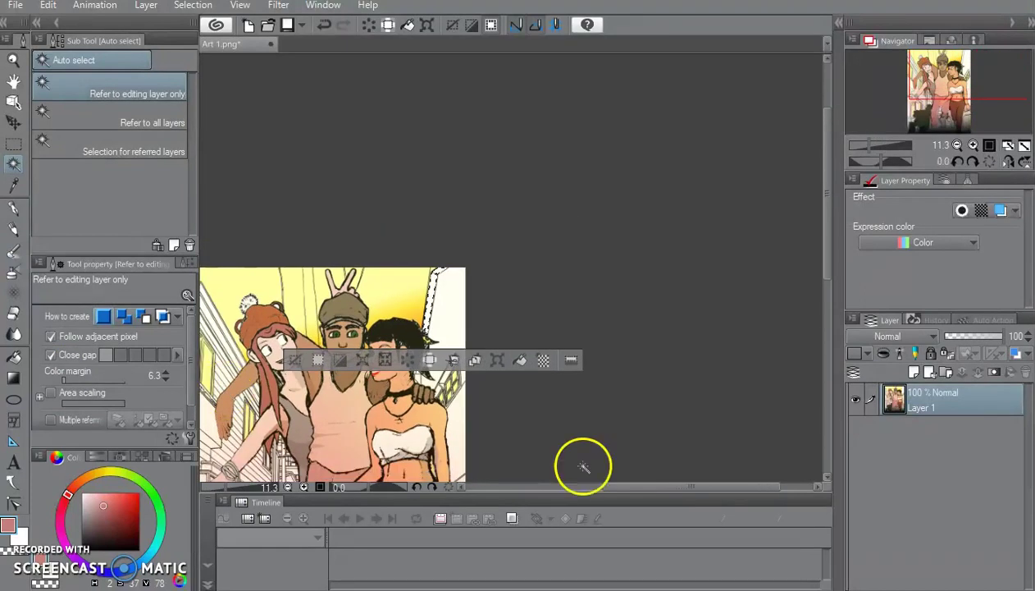
pyautogui.moveTo(608, 484); pyautogui.dragTo(551, 486)
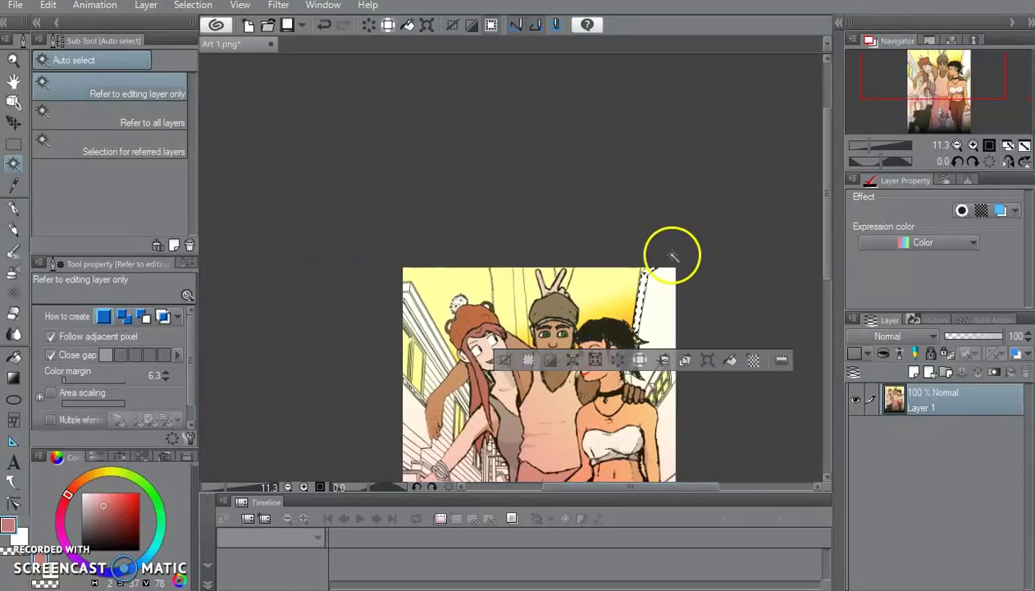
pyautogui.moveTo(827, 238); pyautogui.dragTo(837, 315)
pyautogui.scroll(3, 474, 180)
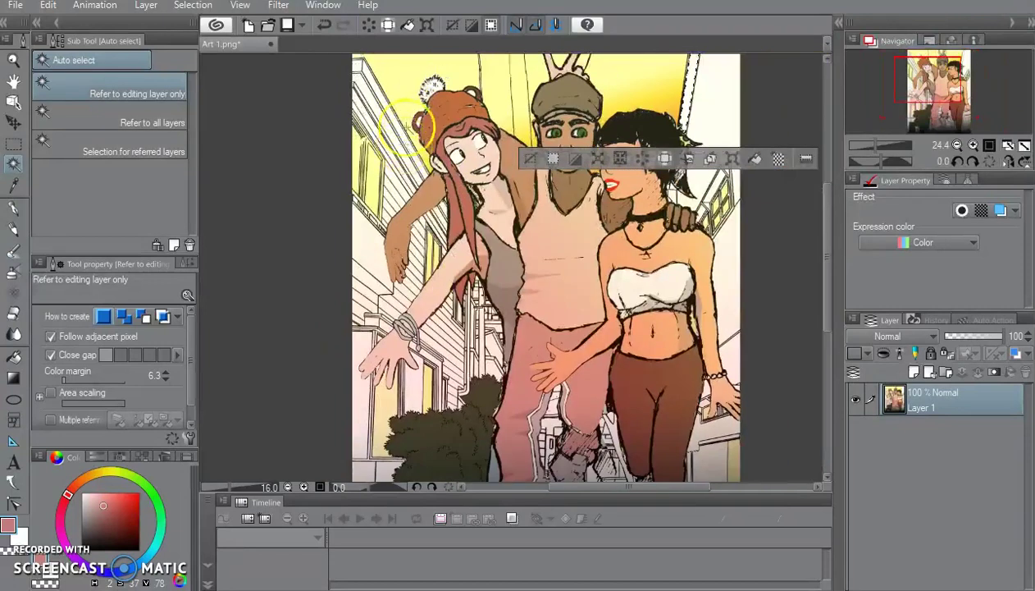
pyautogui.scroll(1, 406, 125)
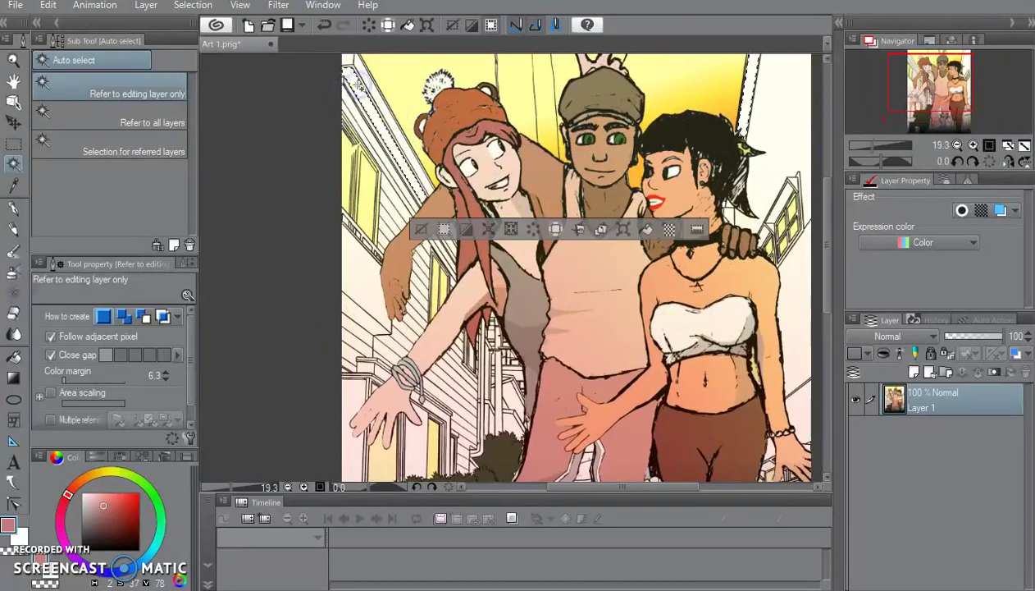
pyautogui.scroll(-2, 351, 72)
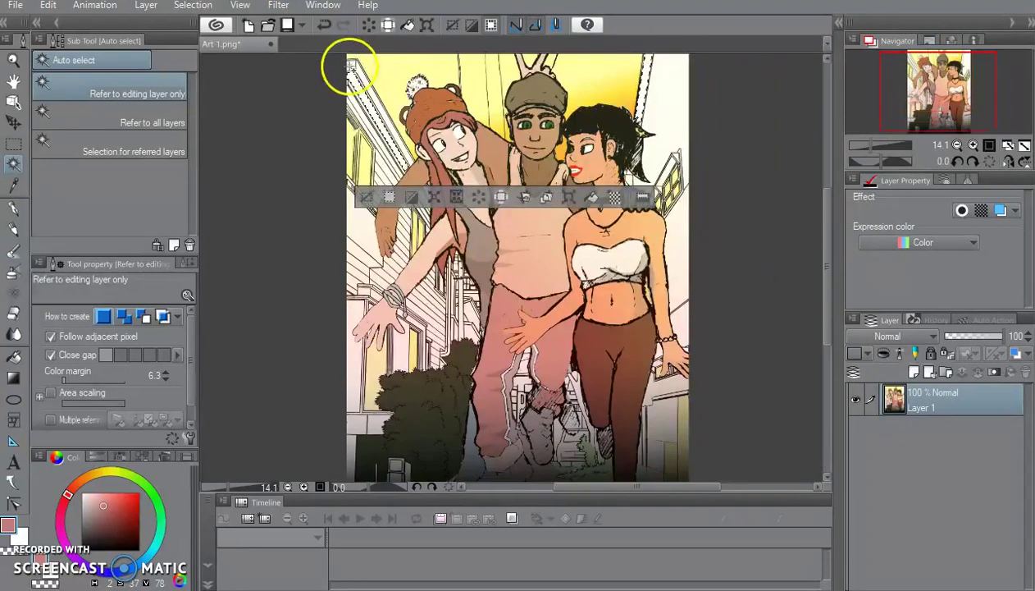
pyautogui.click(13, 377)
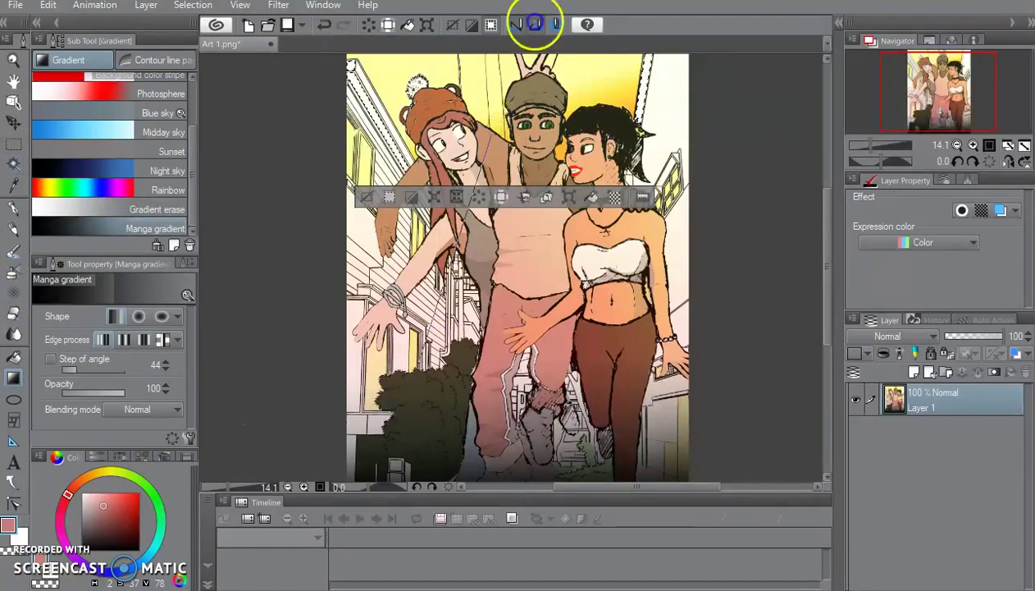
pyautogui.moveTo(531, 18); pyautogui.dragTo(520, 237)
pyautogui.moveTo(600, 376); pyautogui.dragTo(464, 82)
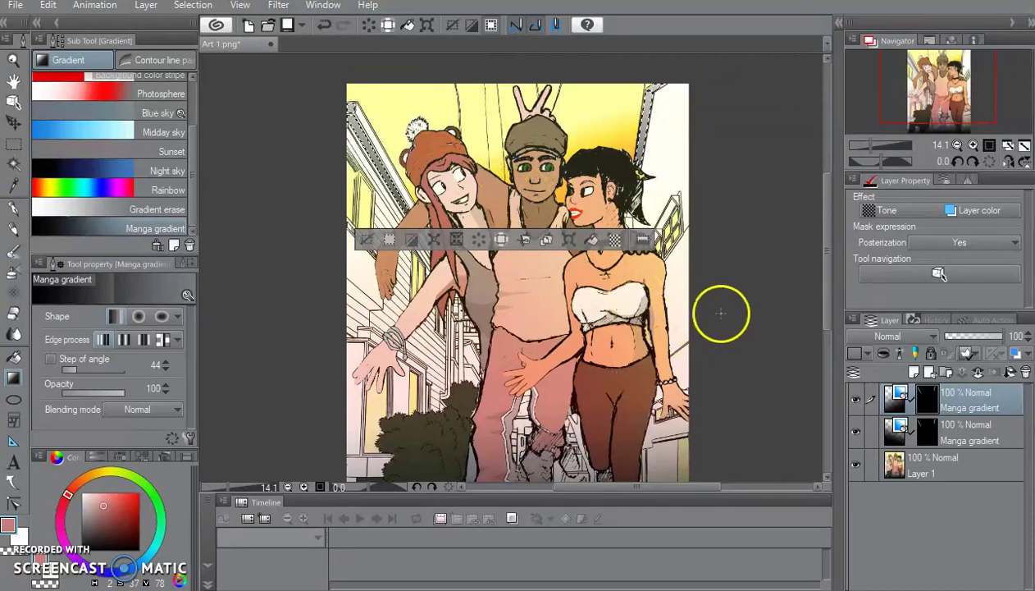
pyautogui.click(197, 6)
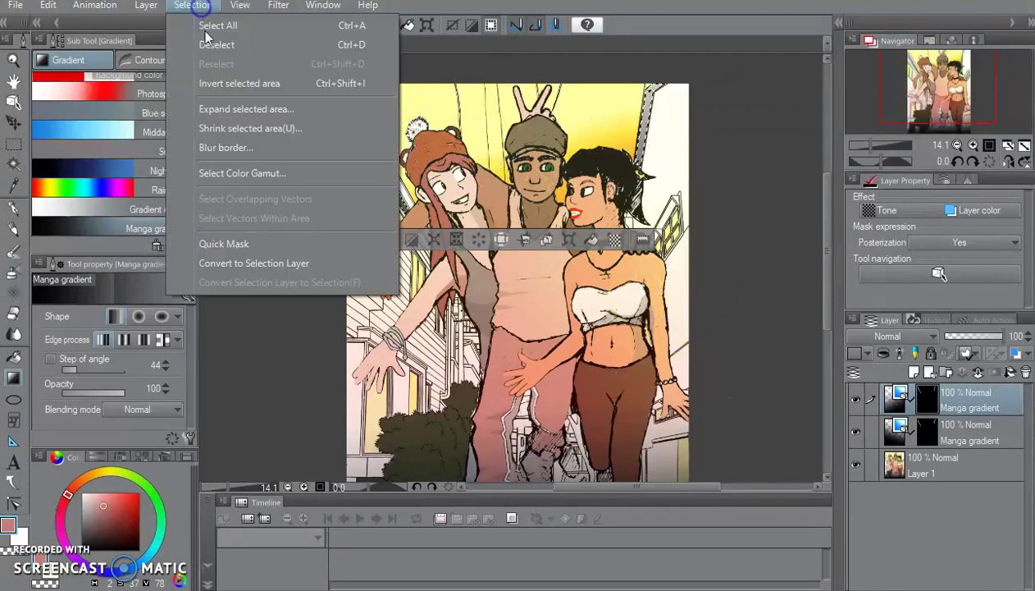
pyautogui.click(209, 43)
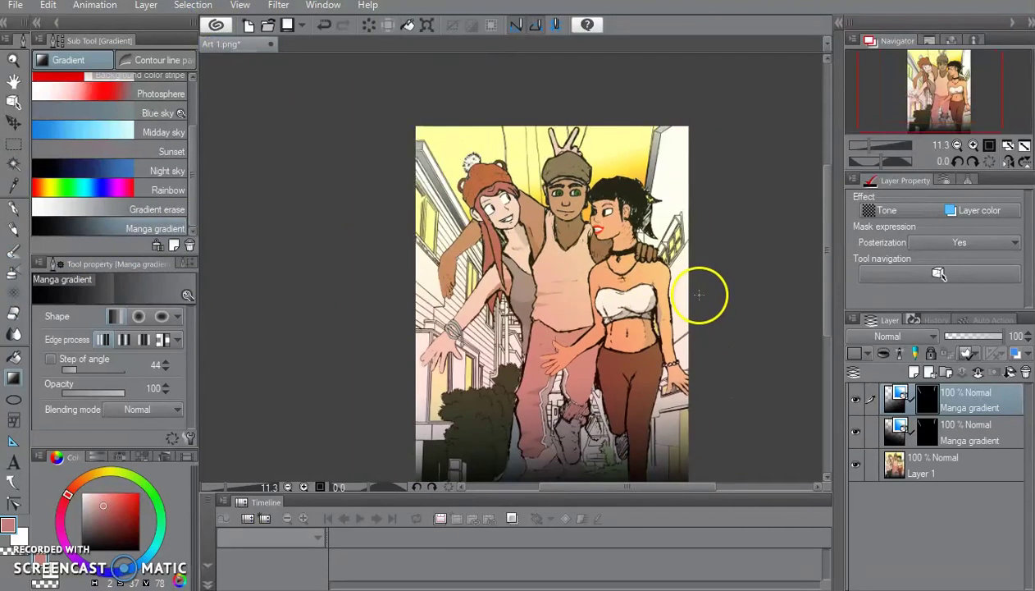
pyautogui.scroll(-1, 828, 256)
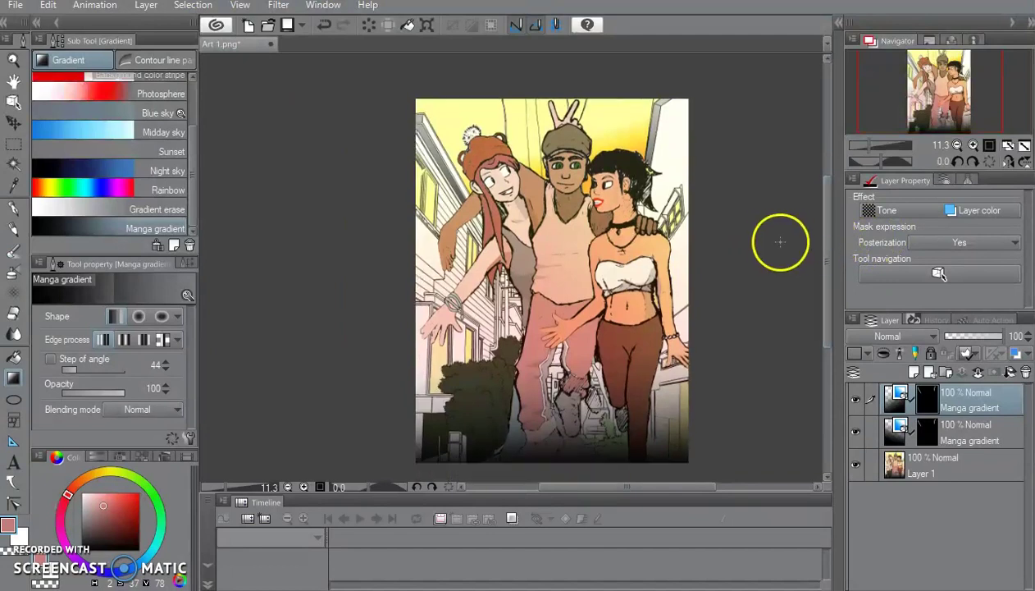
pyautogui.scroll(1, 707, 199)
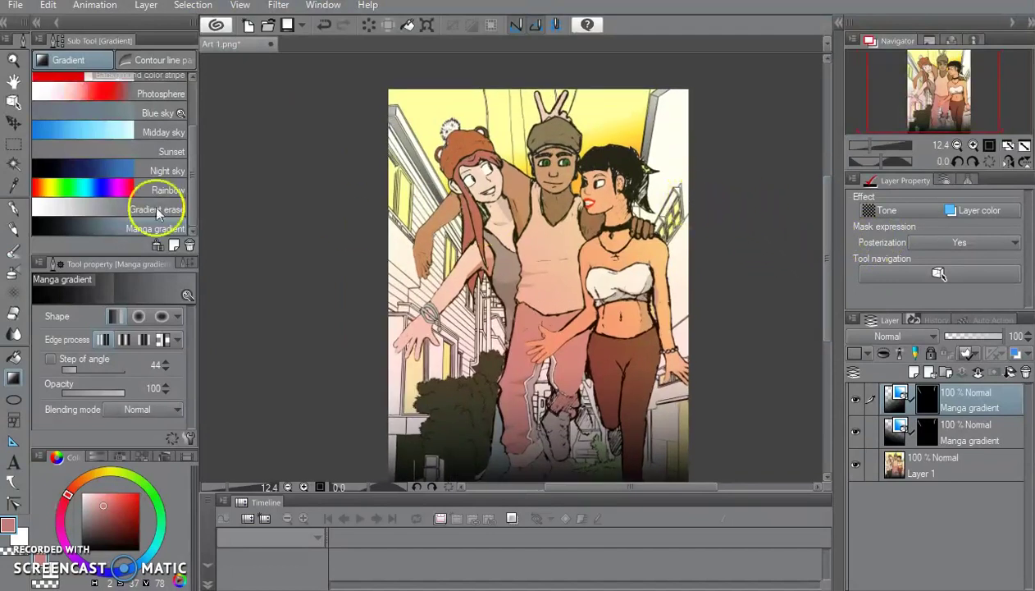
pyautogui.click(13, 162)
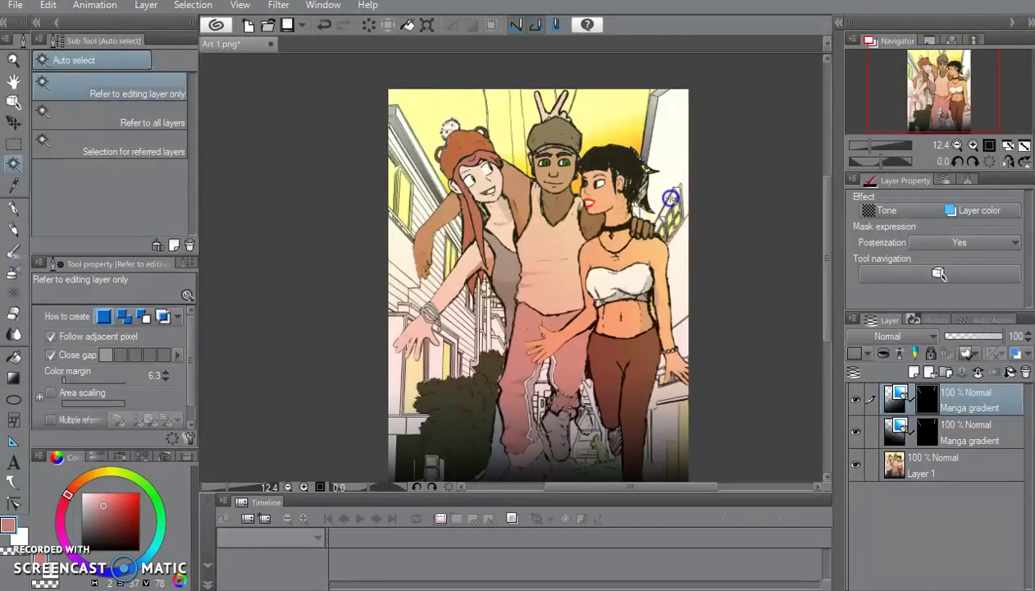
pyautogui.click(708, 213)
pyautogui.scroll(3, 708, 213)
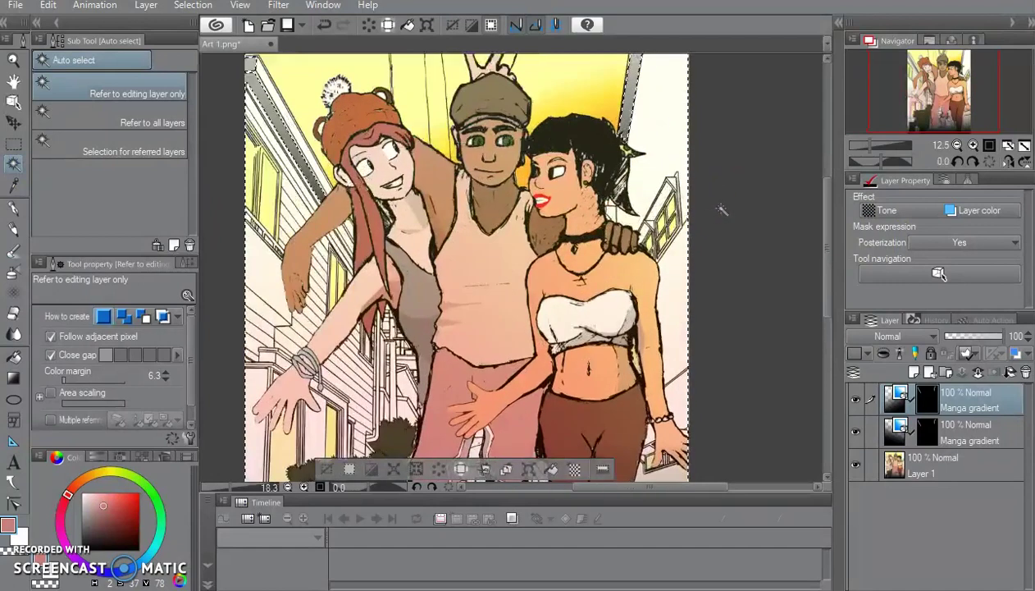
pyautogui.click(949, 401)
pyautogui.rightClick(954, 473)
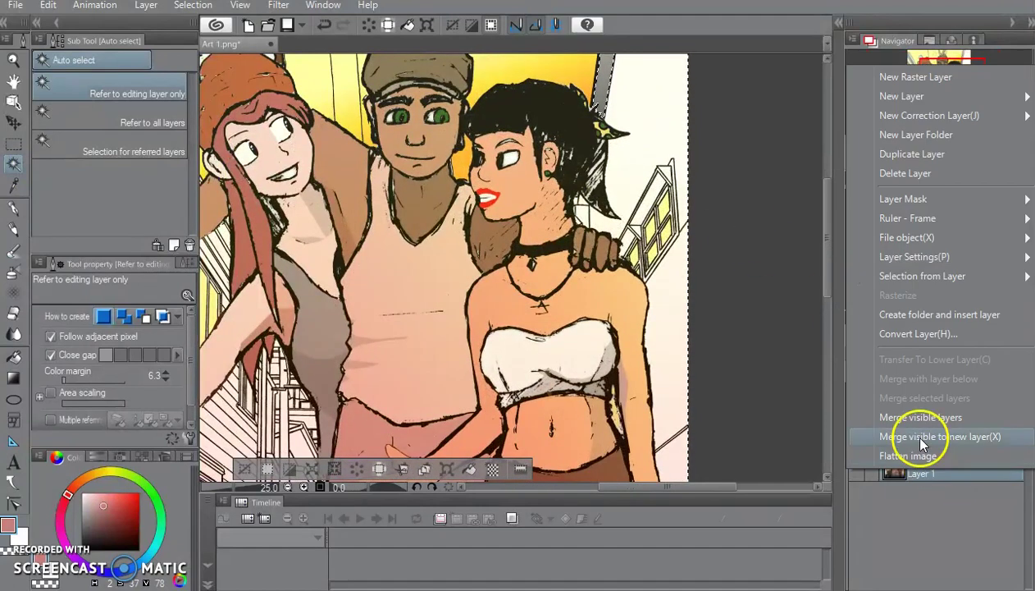
pyautogui.press('Escape')
pyautogui.click(324, 24)
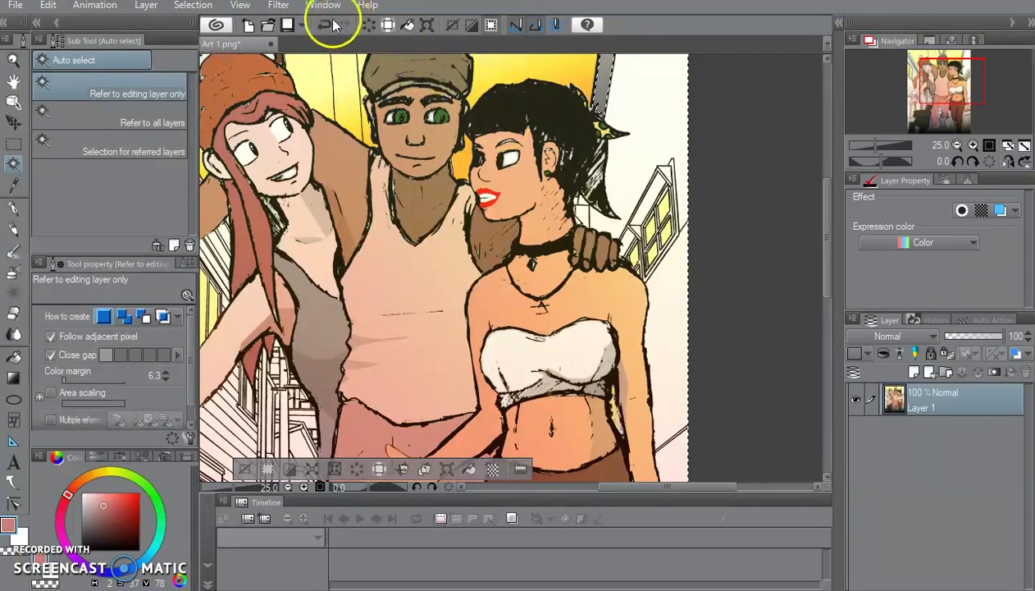
# Clear the previous selection and Auto-select part of the window on the right
pyautogui.click(192, 5)
pyautogui.click(218, 44)
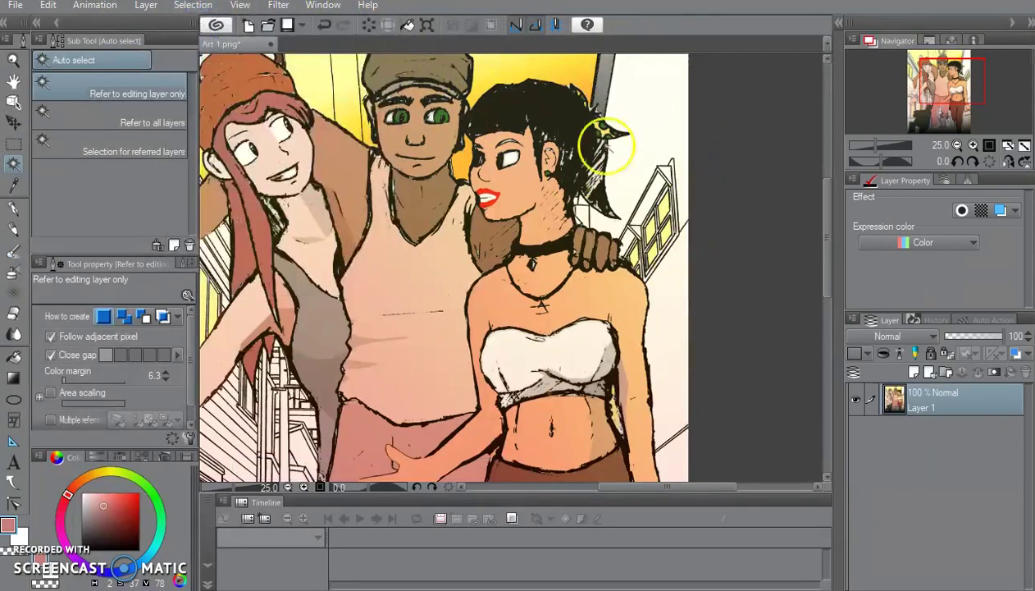
pyautogui.click(642, 190)
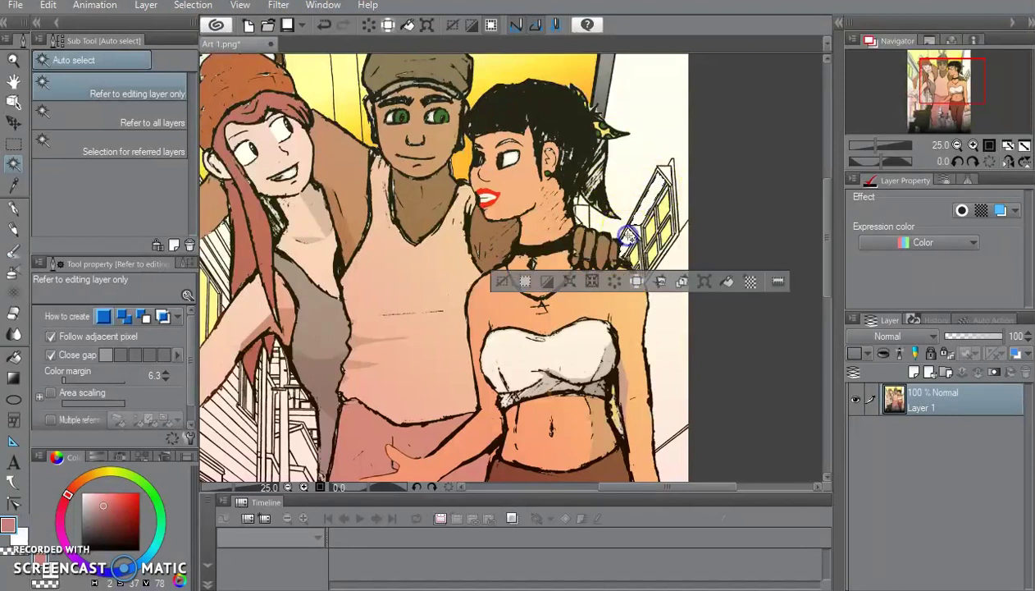
pyautogui.scroll(-2, 547, 271)
pyautogui.scroll(2, 231, 357)
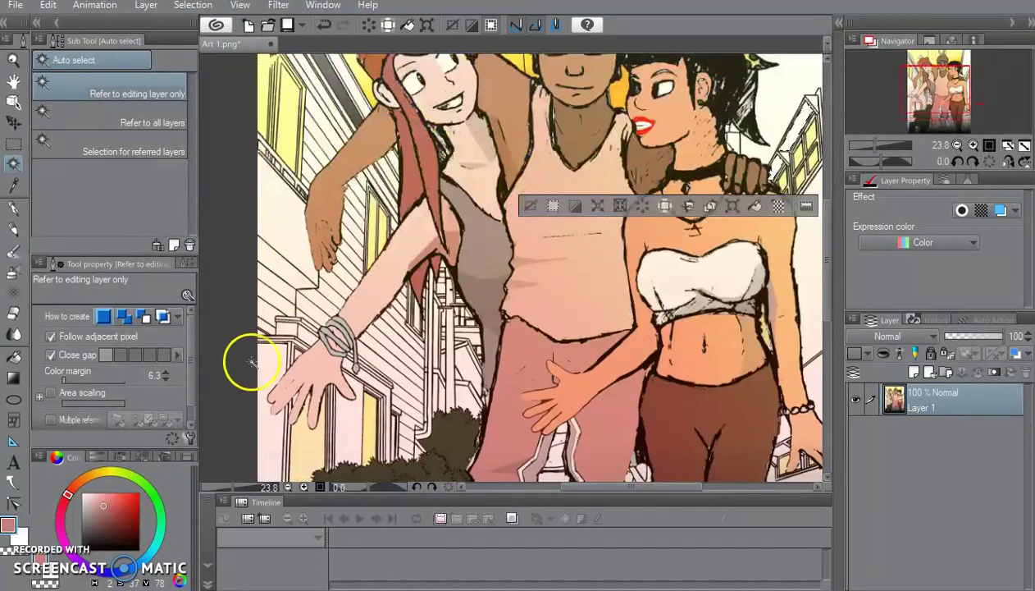
pyautogui.scroll(-1, 291, 212)
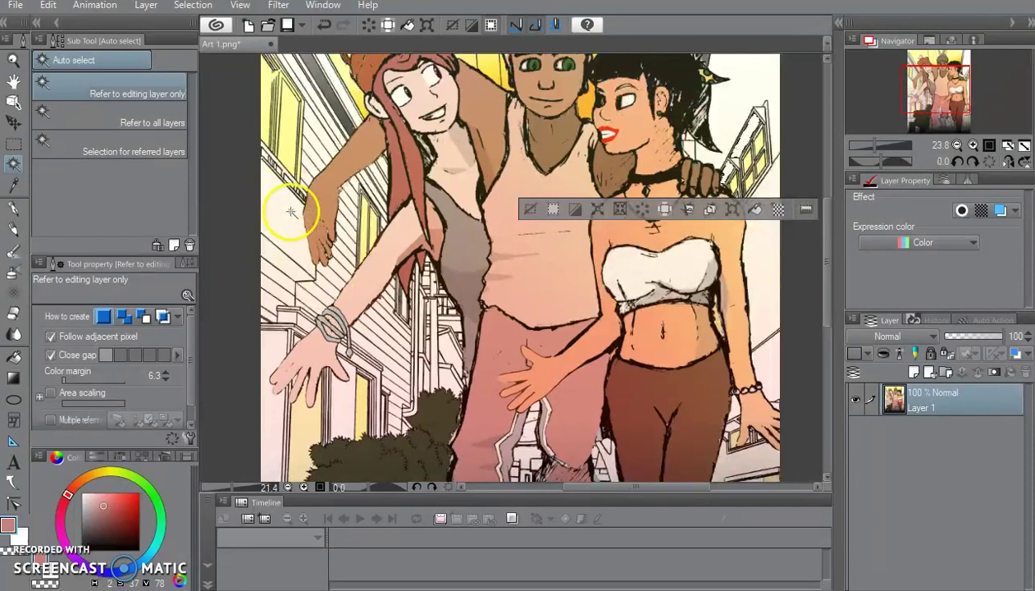
# Add the siding beside the outstretched arm and the street below the friends
pyautogui.click(273, 258)
pyautogui.moveTo(356, 390)
pyautogui.mouseDown()
pyautogui.moveTo(434, 365)
pyautogui.moveTo(448, 374)
pyautogui.mouseUp()
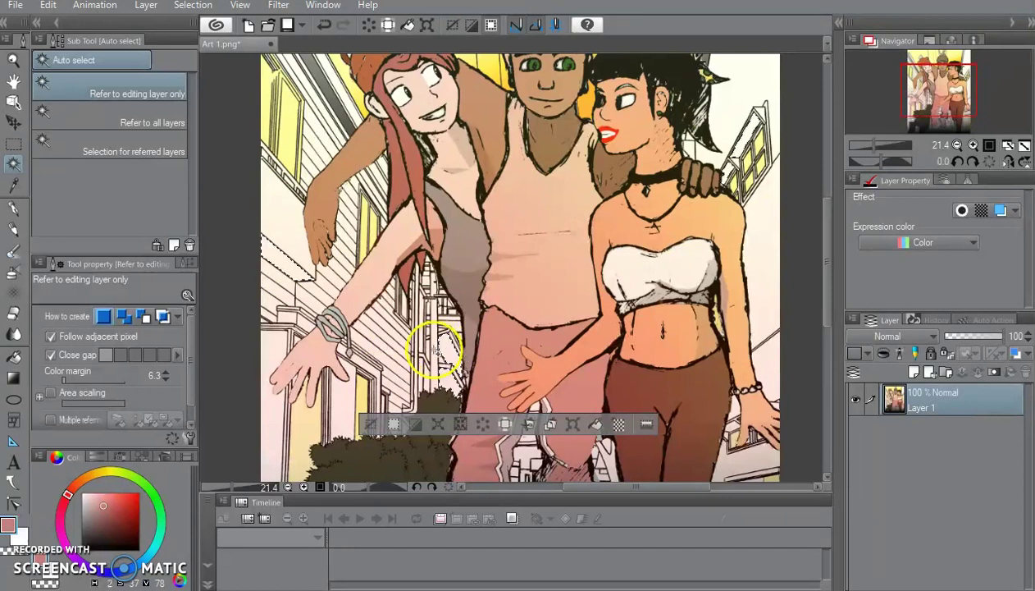
pyautogui.scroll(-2, 420, 249)
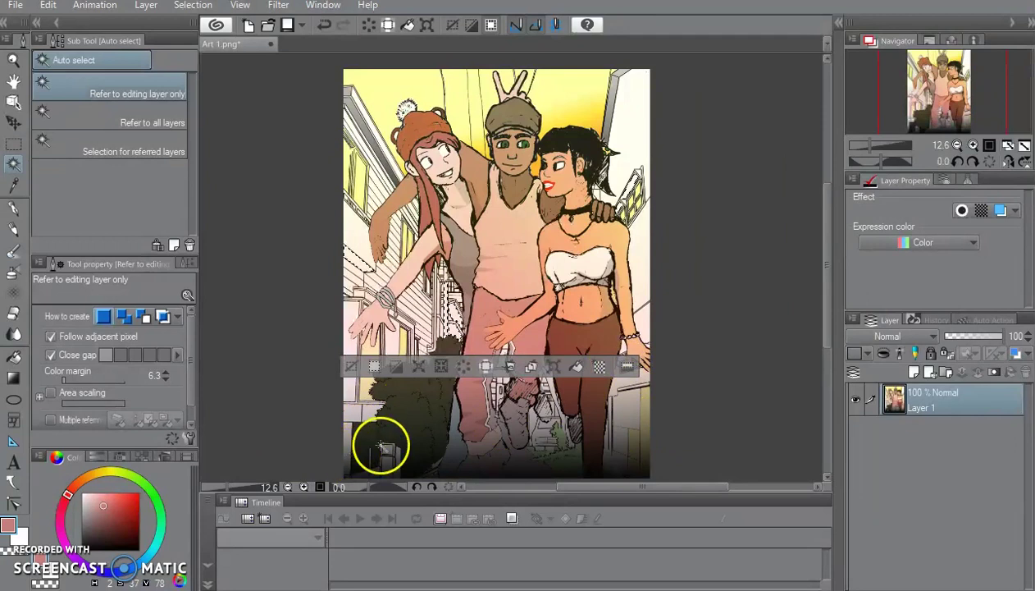
pyautogui.scroll(-1, 439, 404)
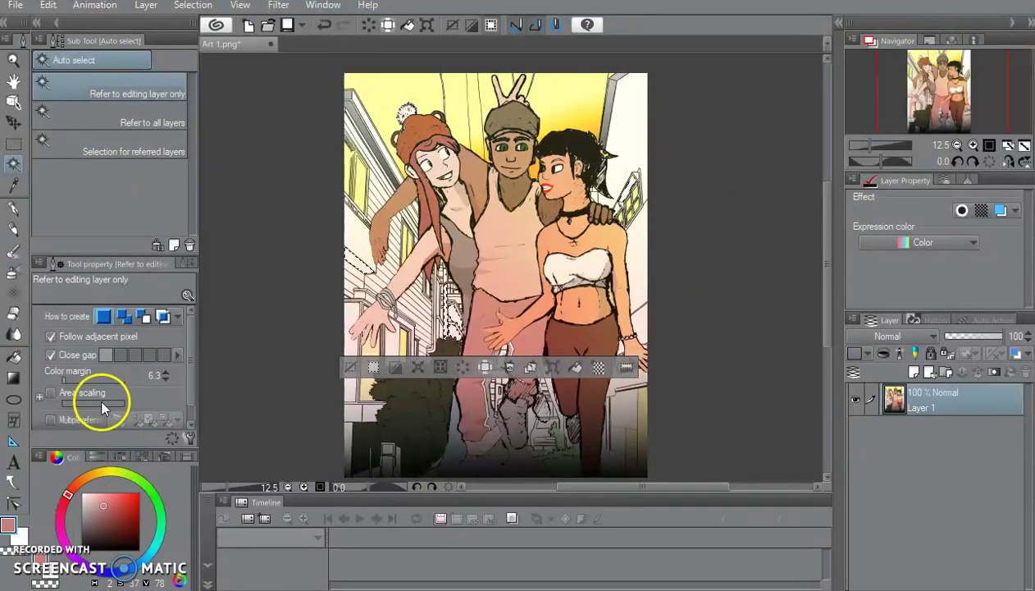
# Drag two Manga gradient shading layers over the scene and clear the selection
pyautogui.click(13, 377)
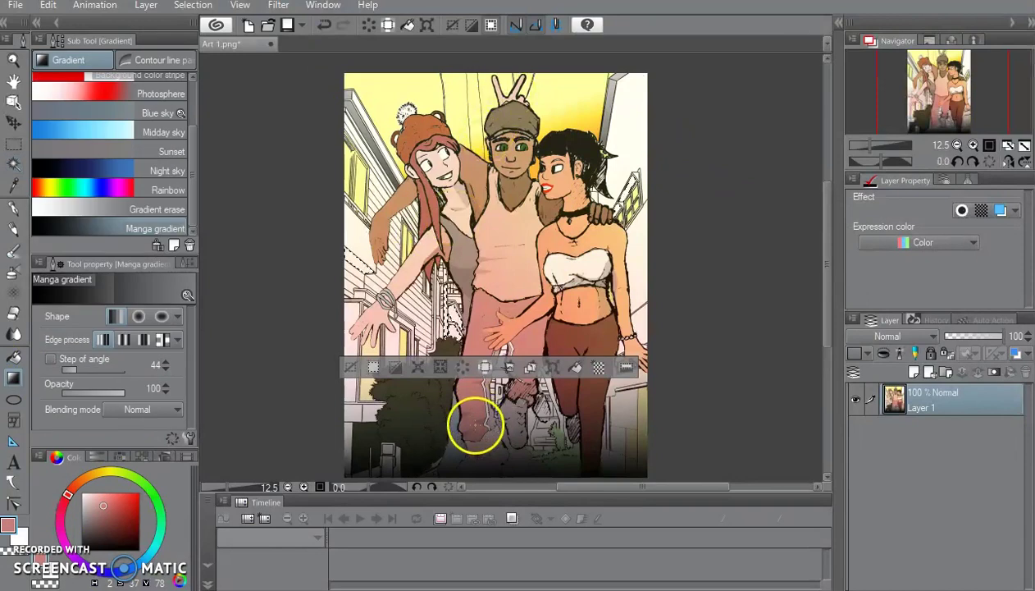
pyautogui.moveTo(475, 425); pyautogui.dragTo(500, 131)
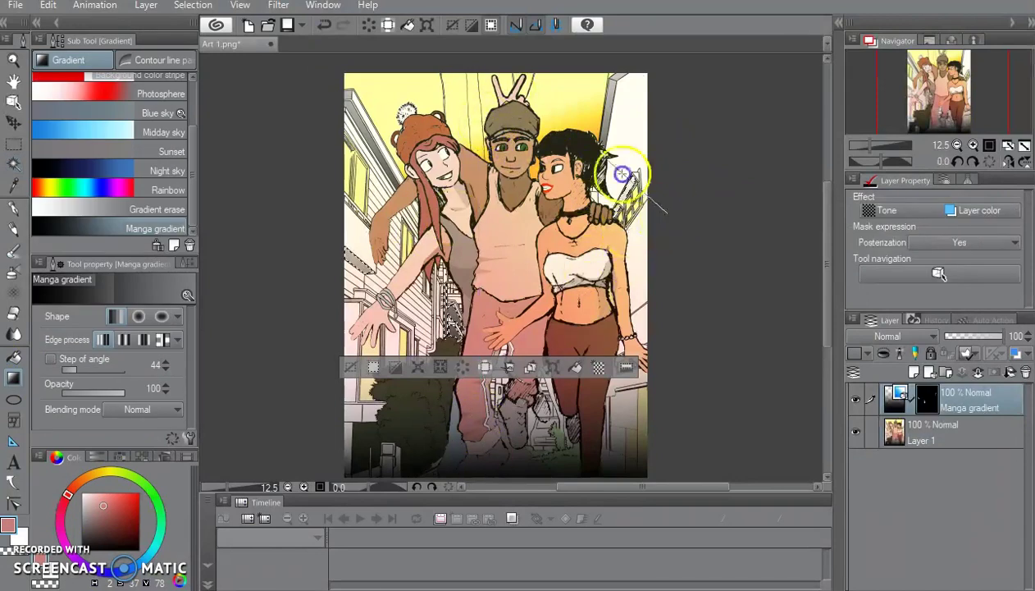
pyautogui.moveTo(620, 173); pyautogui.dragTo(529, 117)
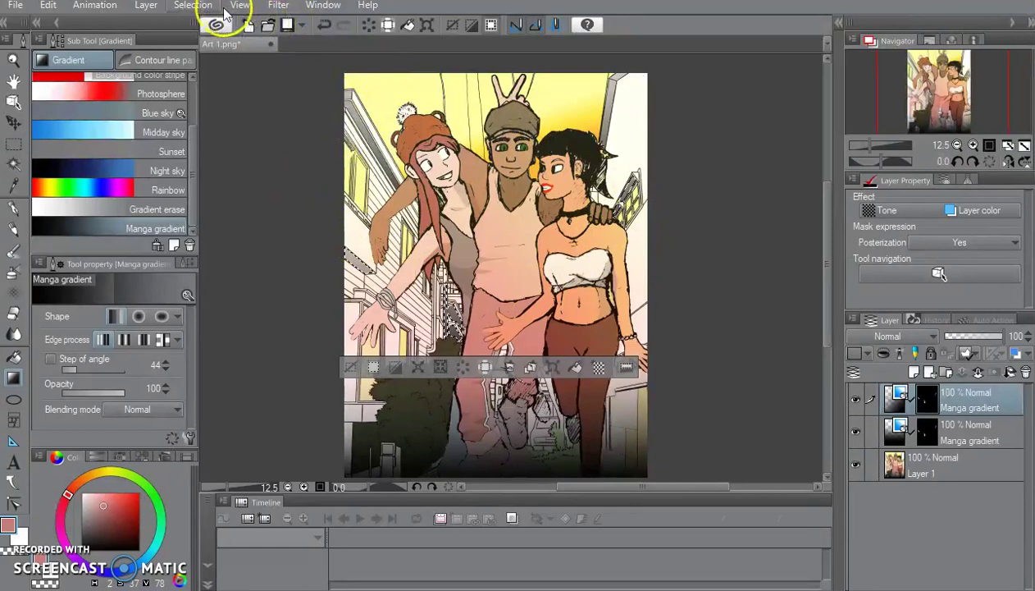
pyautogui.click(191, 6)
pyautogui.click(205, 41)
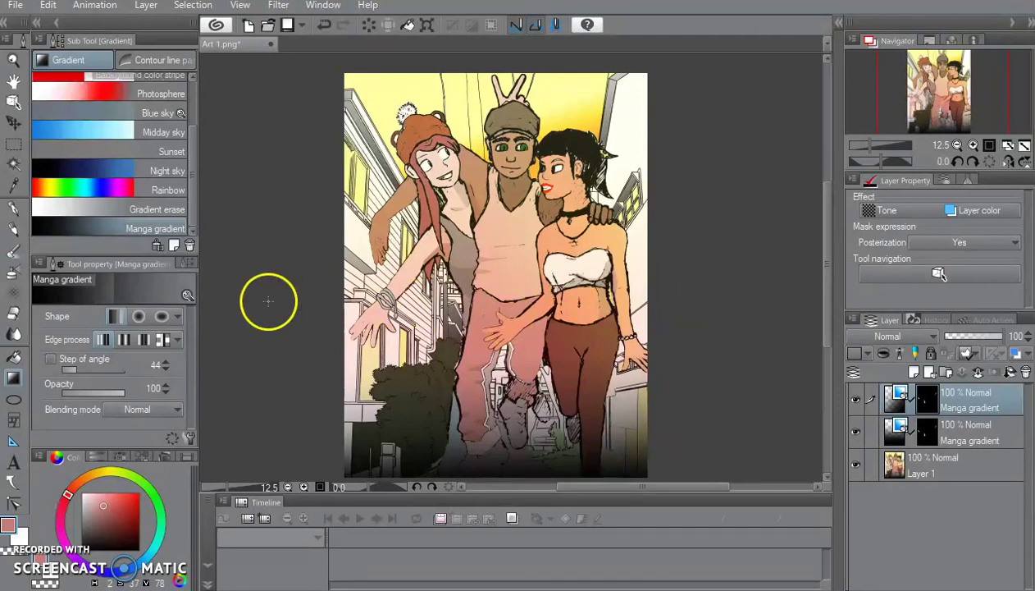
# Clear a trial Auto select pick and flatten all layers into Layer 1
pyautogui.click(14, 165)
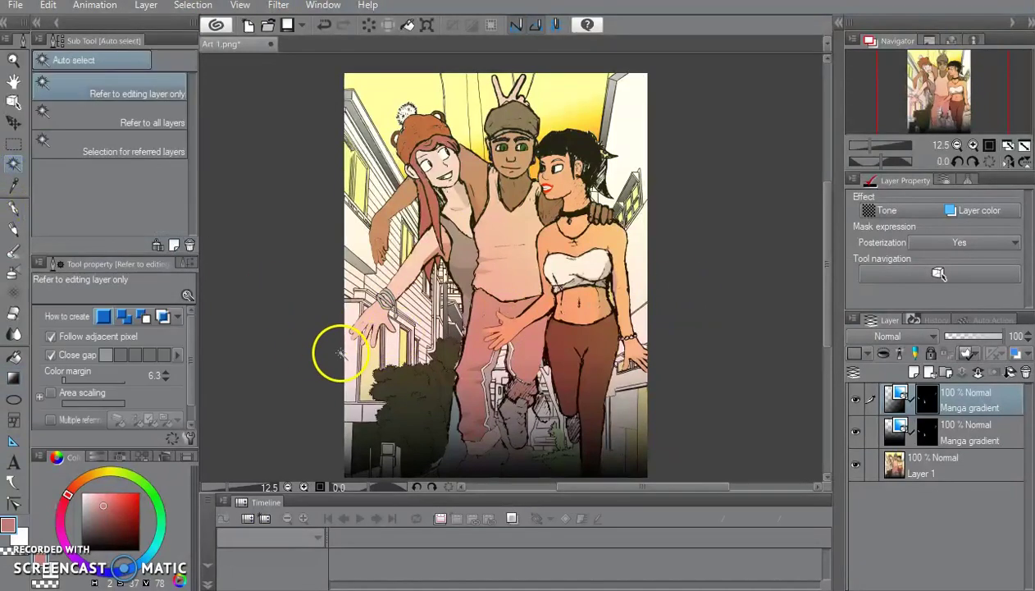
pyautogui.click(349, 359)
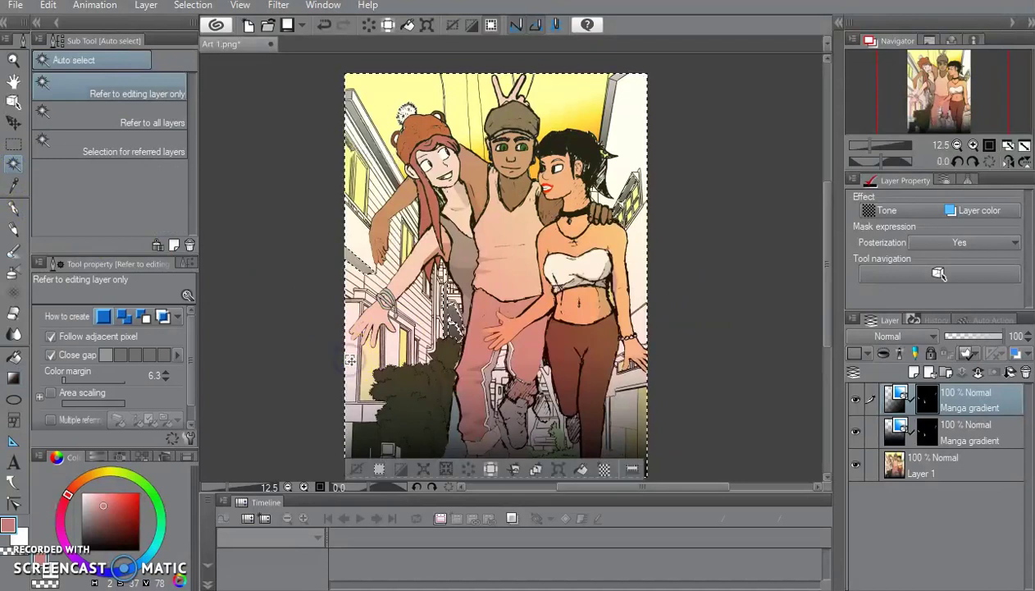
pyautogui.click(215, 7)
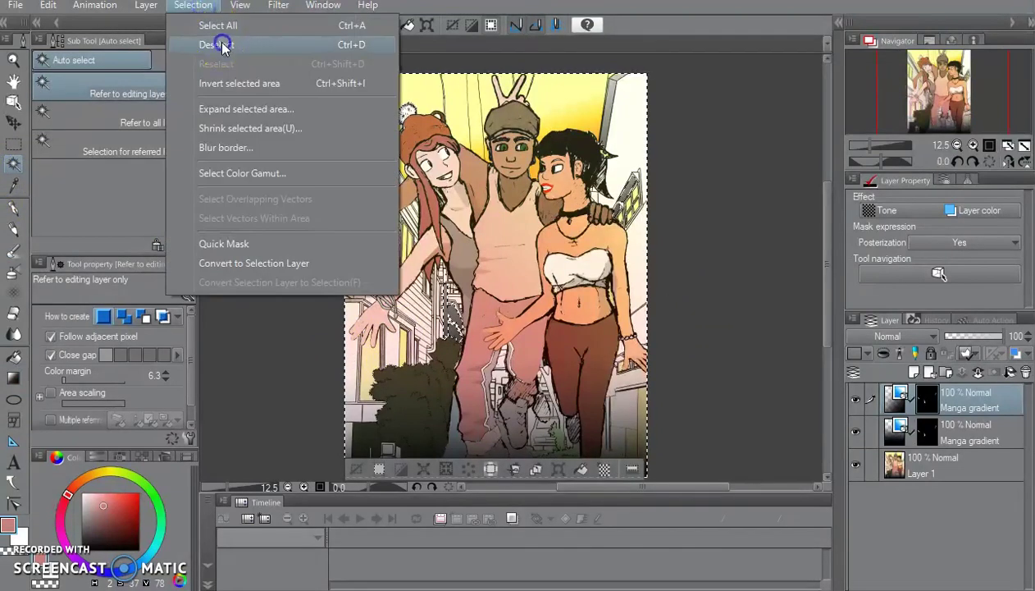
pyautogui.click(223, 42)
pyautogui.rightClick(952, 464)
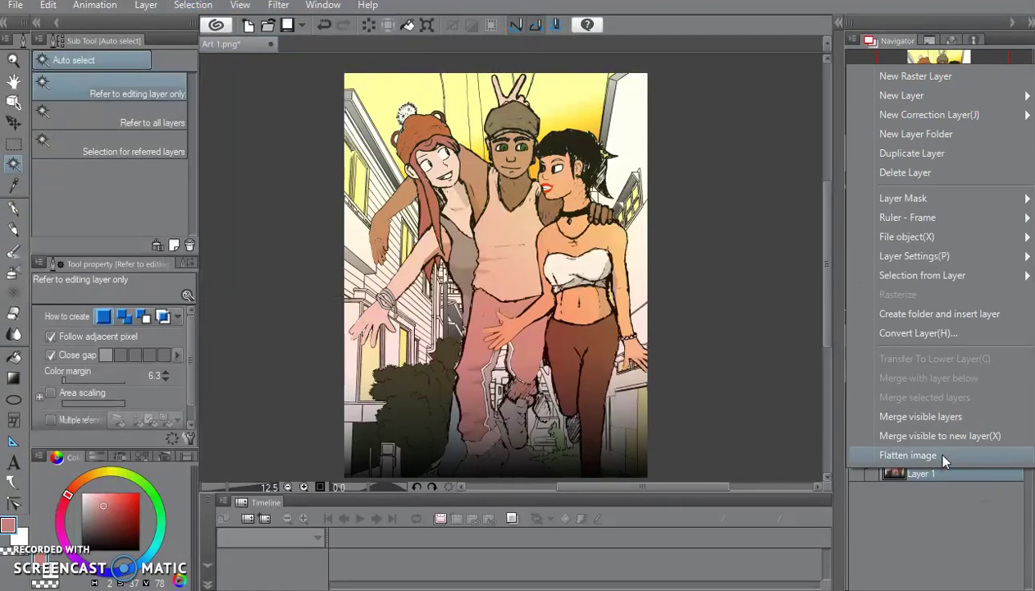
pyautogui.click(923, 432)
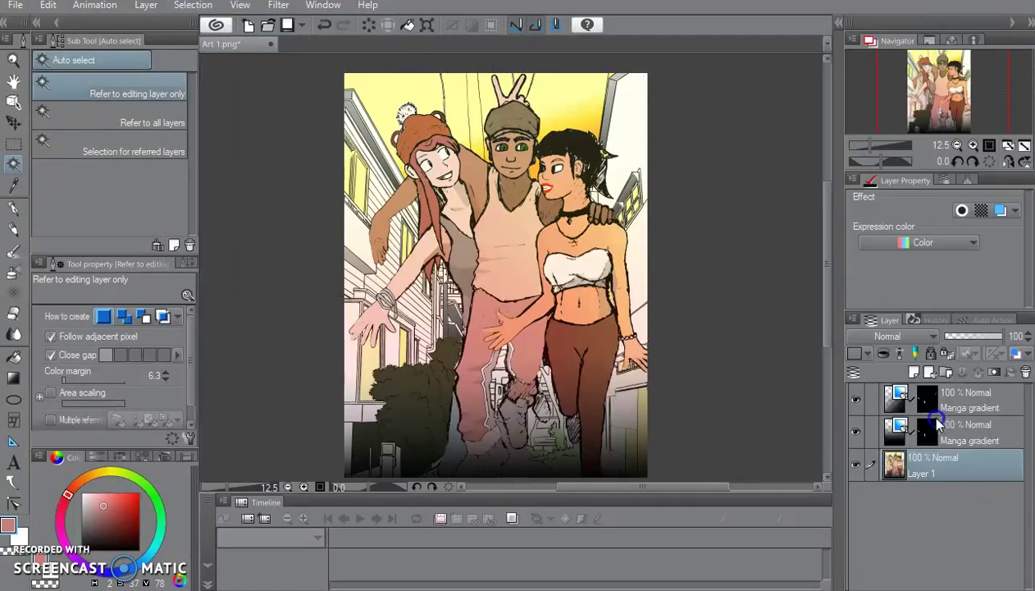
# Auto-select five pale wall patches along the left edge of the picture
pyautogui.click(347, 360)
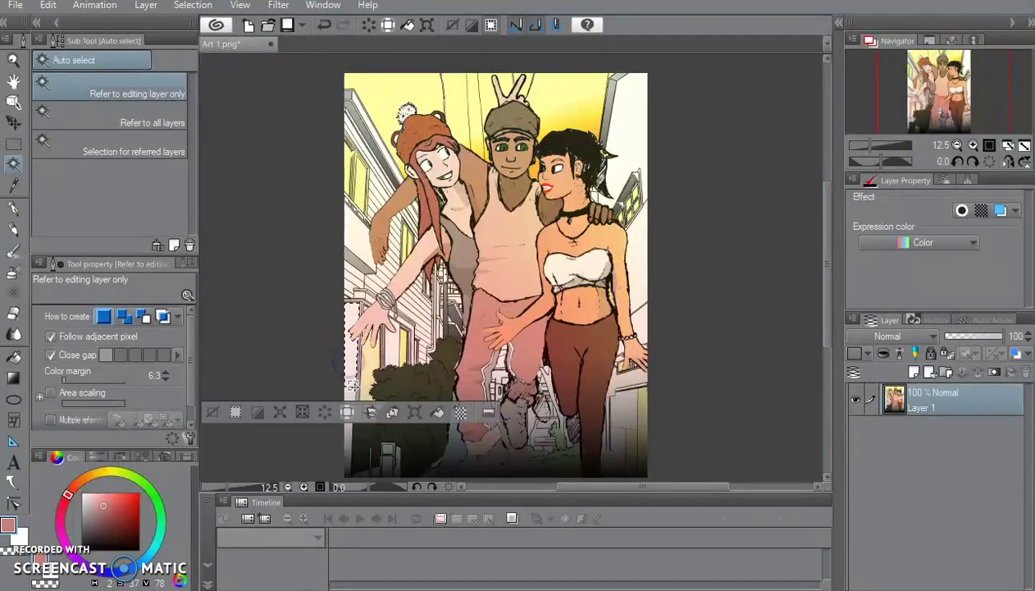
pyautogui.click(350, 394)
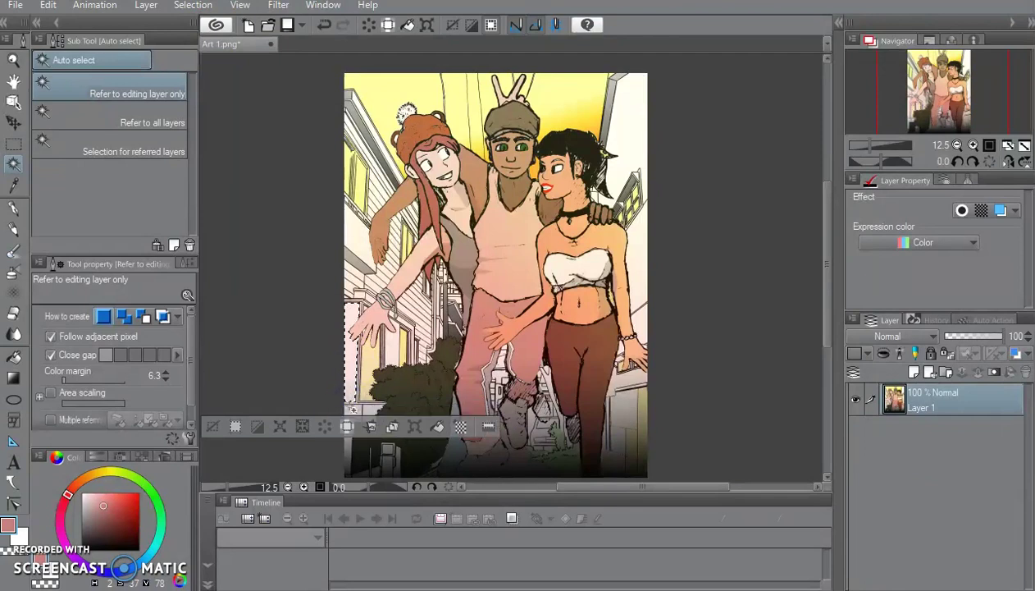
pyautogui.click(347, 404)
pyautogui.click(363, 291)
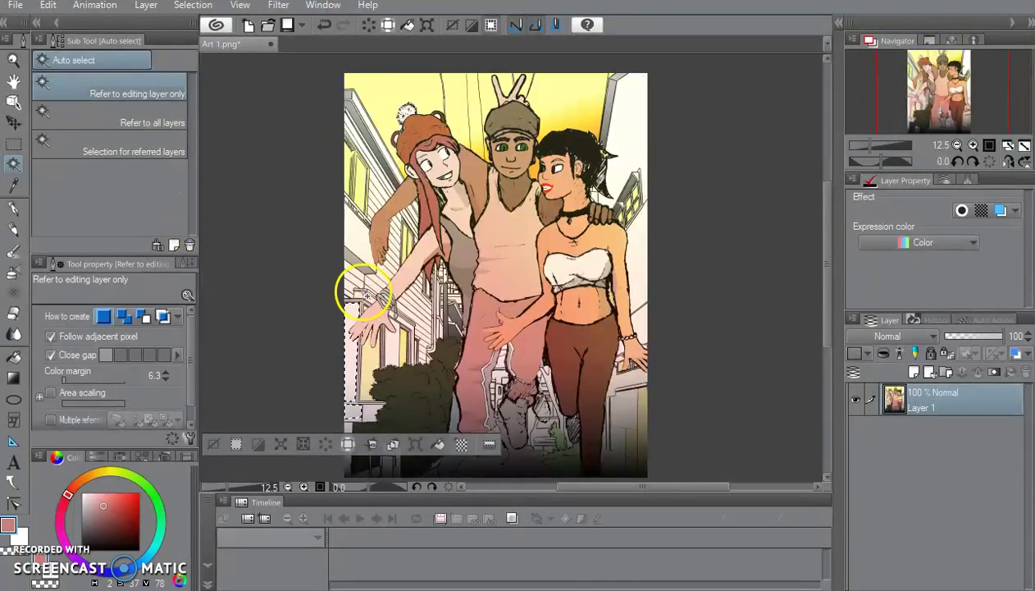
pyautogui.click(360, 289)
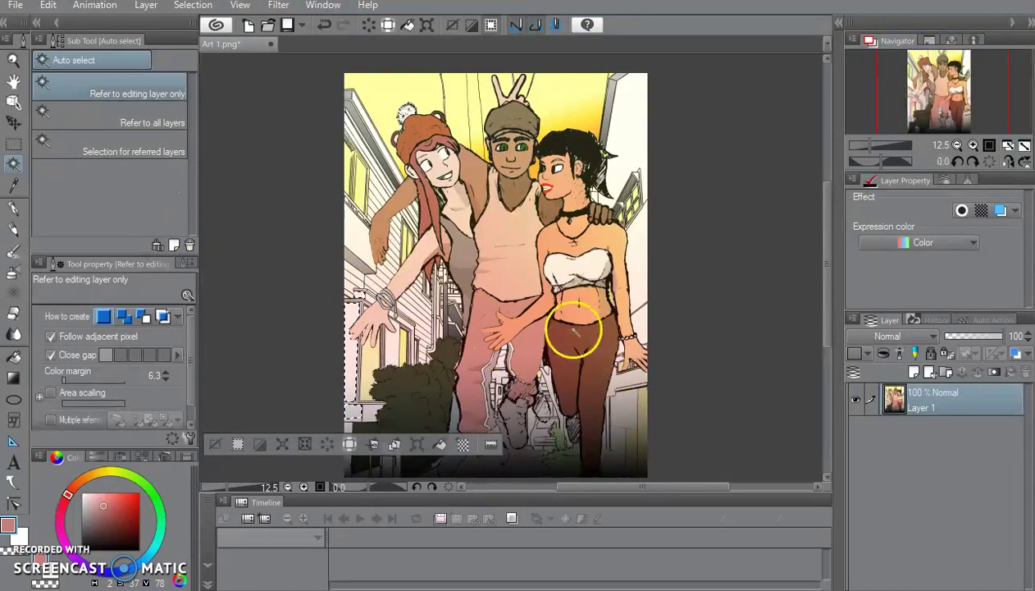
# Add the right building edge, shade the selected walls with two Manga gradients, and deselect
pyautogui.click(637, 173)
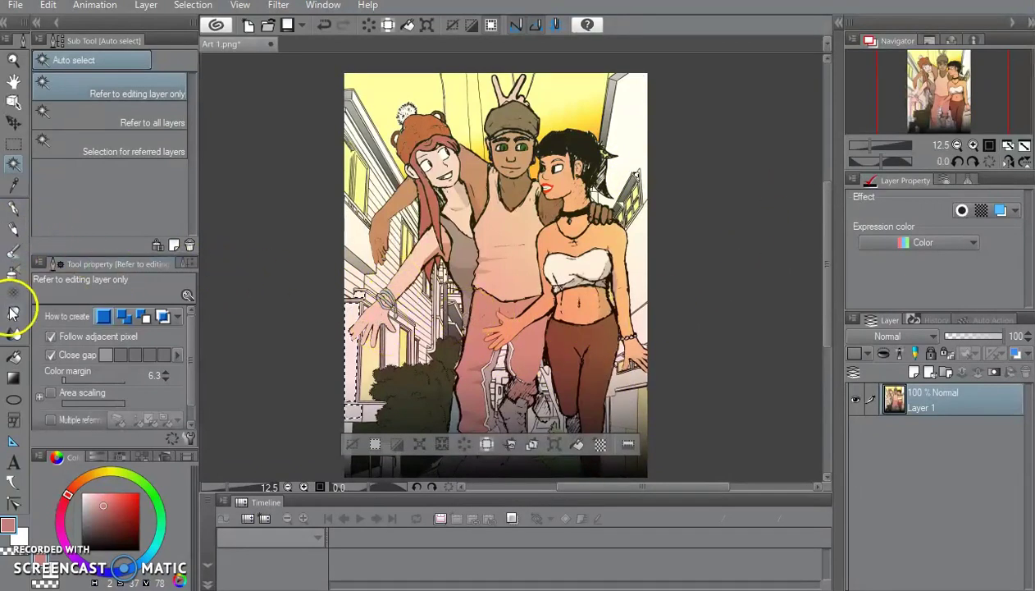
pyautogui.click(13, 377)
pyautogui.moveTo(335, 351); pyautogui.dragTo(382, 300)
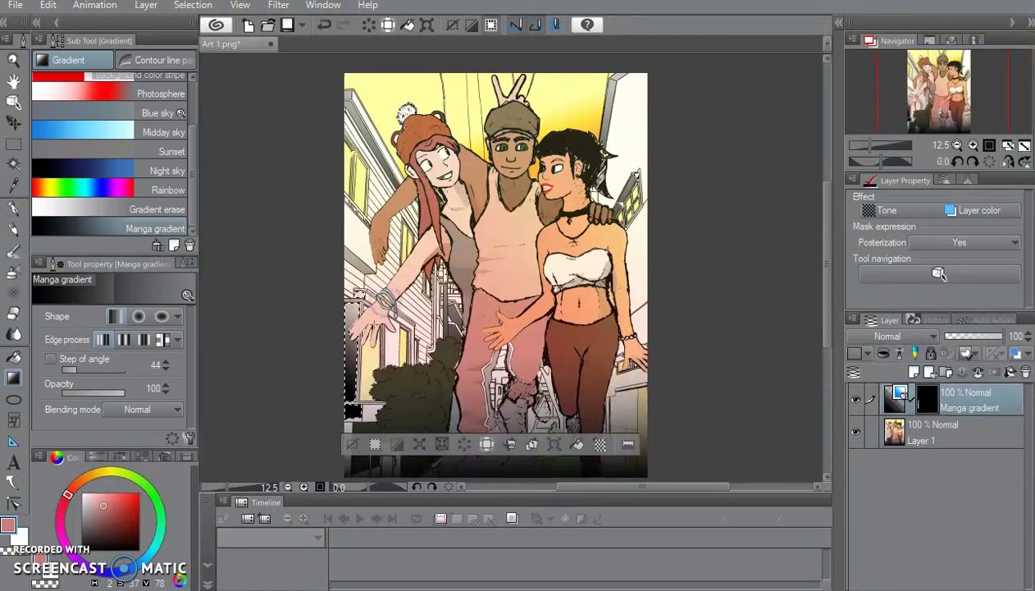
pyautogui.hotkey('ctrl', 'z')
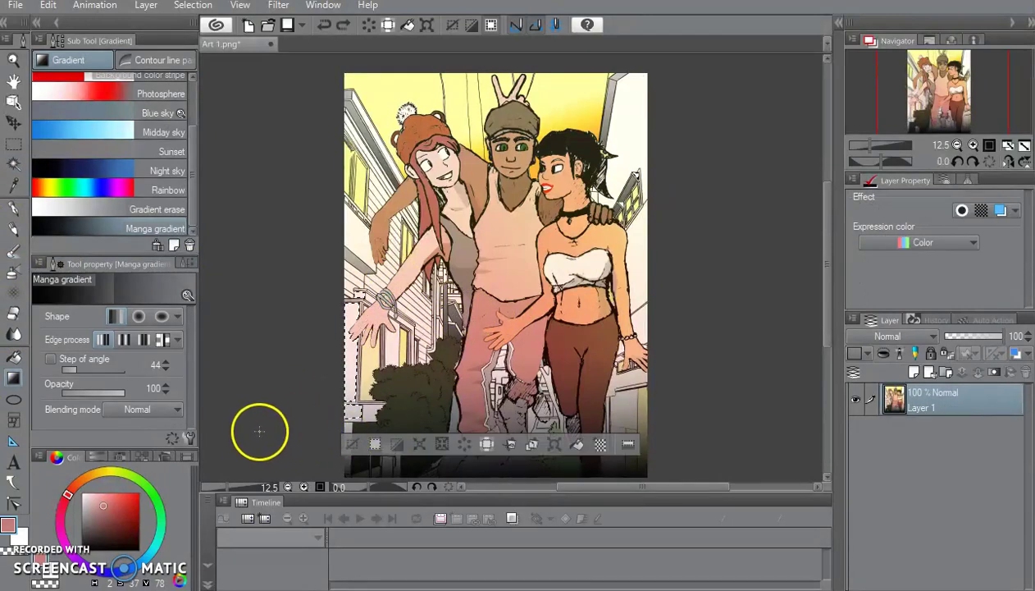
pyautogui.click(335, 366)
pyautogui.click(291, 417)
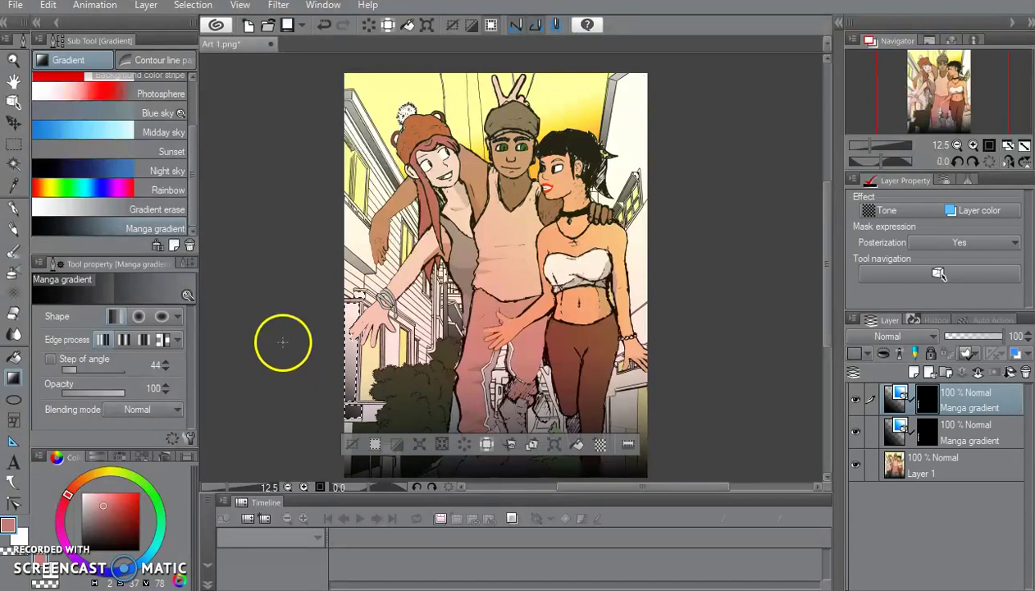
pyautogui.click(191, 5)
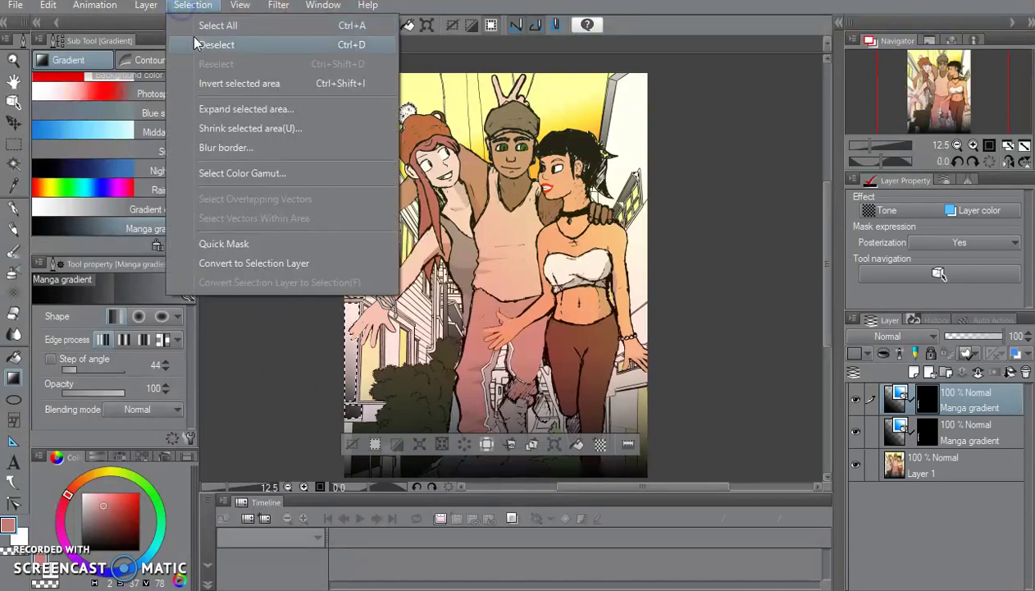
pyautogui.click(217, 42)
pyautogui.scroll(-1, 605, 320)
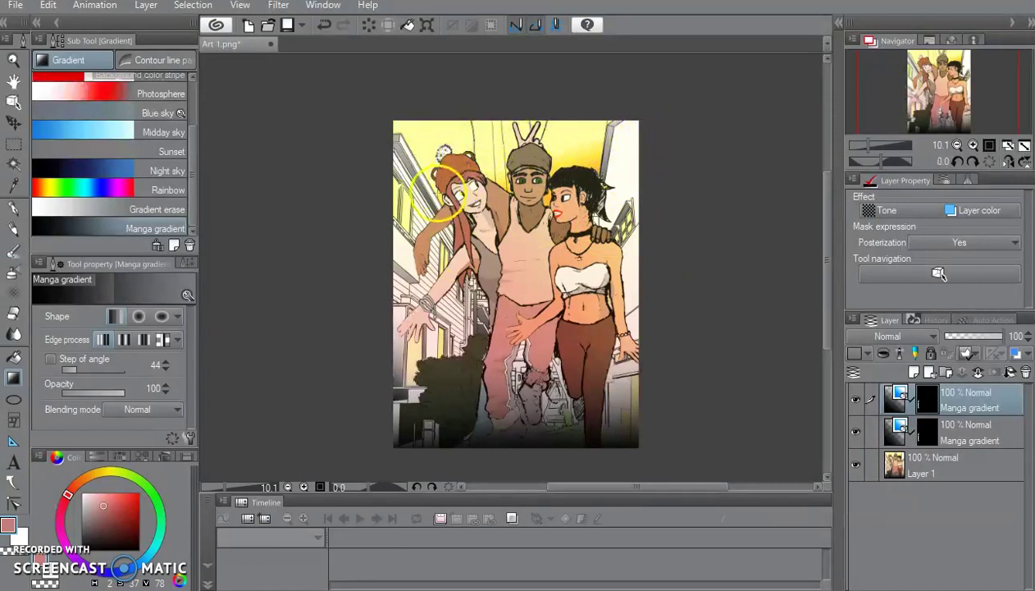
# Merge the gradient layers down into Layer 1 with Ctrl+Shift+E
pyautogui.scroll(5, 459, 197)
pyautogui.scroll(2, 471, 211)
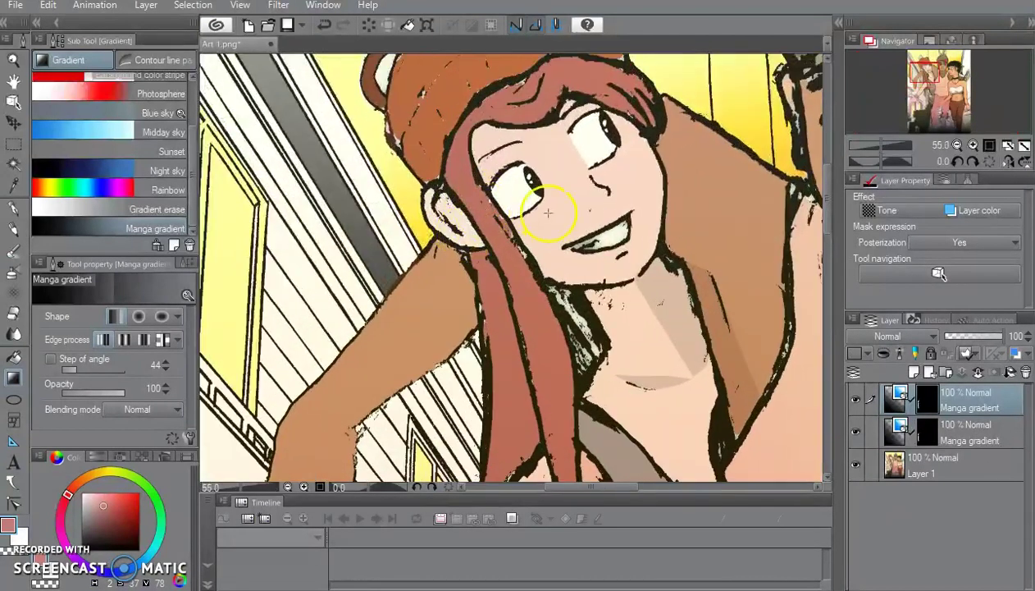
pyautogui.scroll(-5, 553, 238)
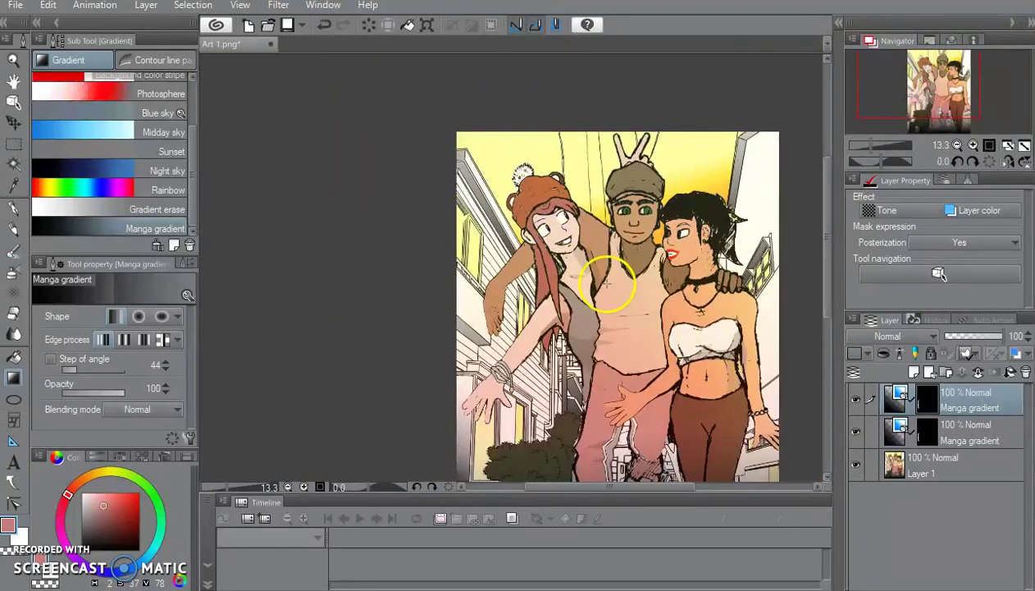
pyautogui.scroll(5, 579, 256)
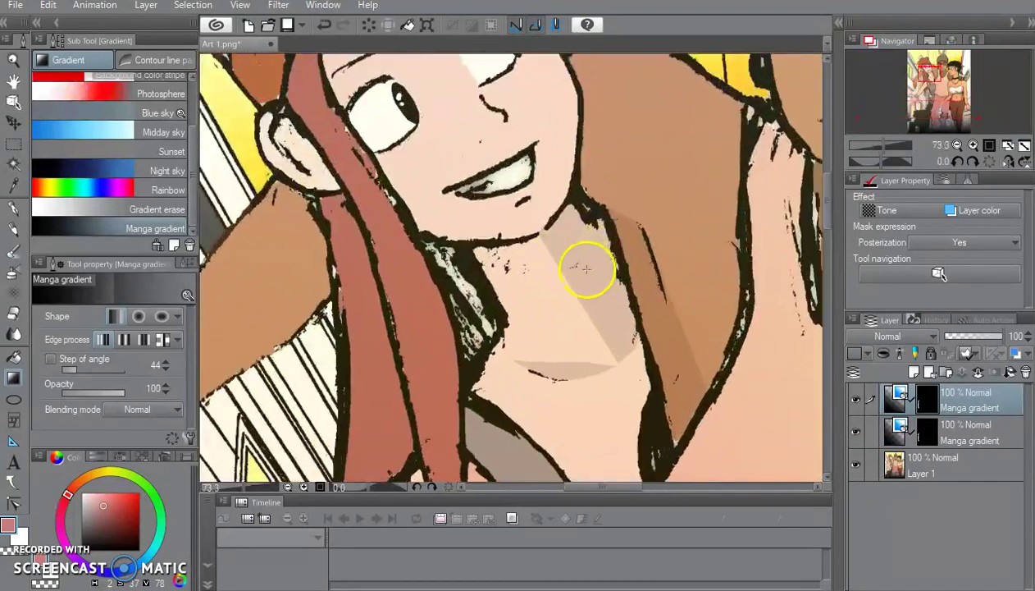
pyautogui.scroll(2, 587, 268)
pyautogui.click(13, 144)
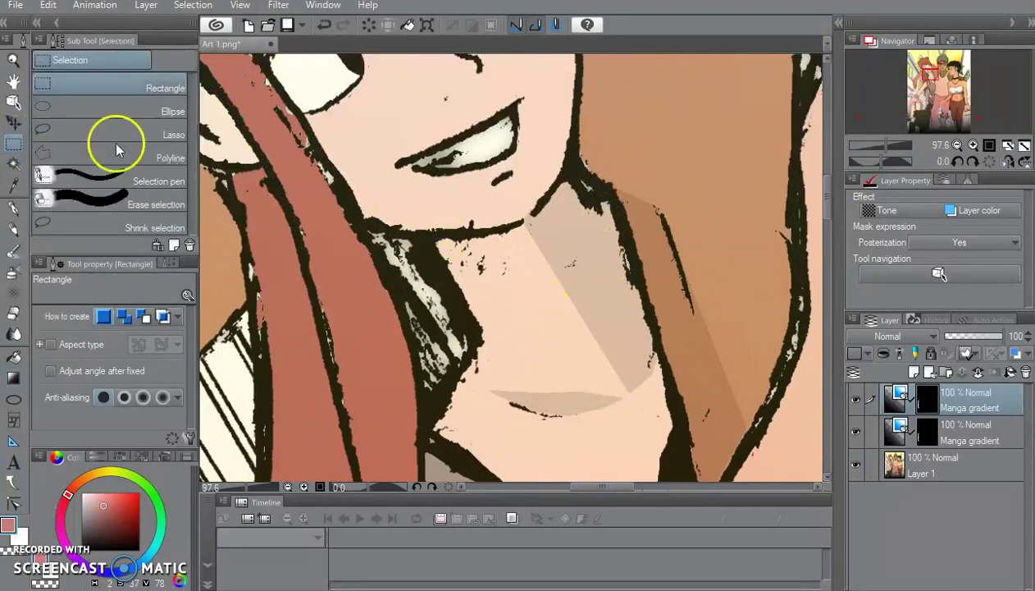
pyautogui.click(78, 153)
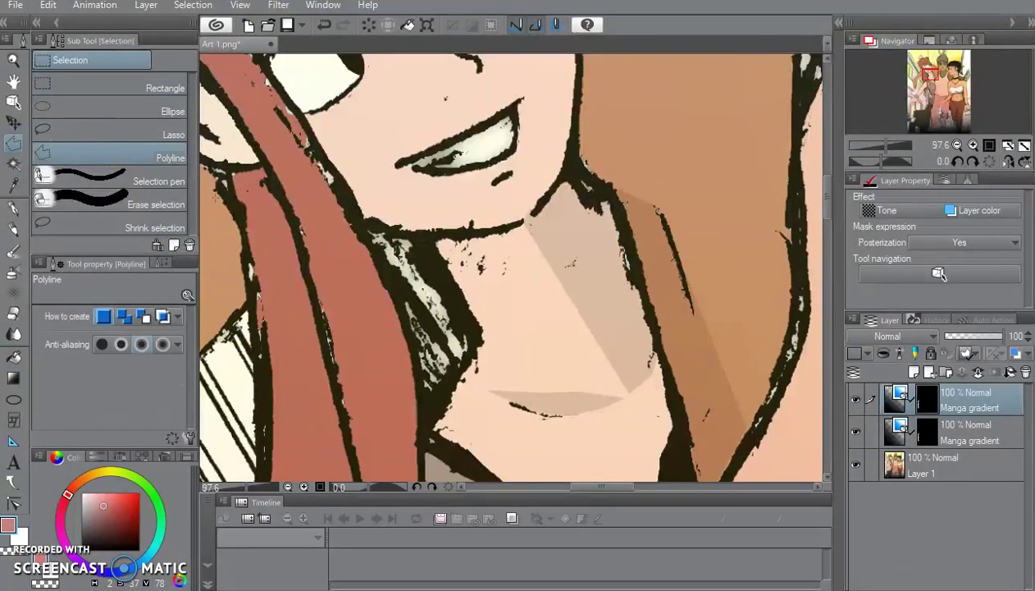
pyautogui.rightClick(986, 459)
pyautogui.press('Escape')
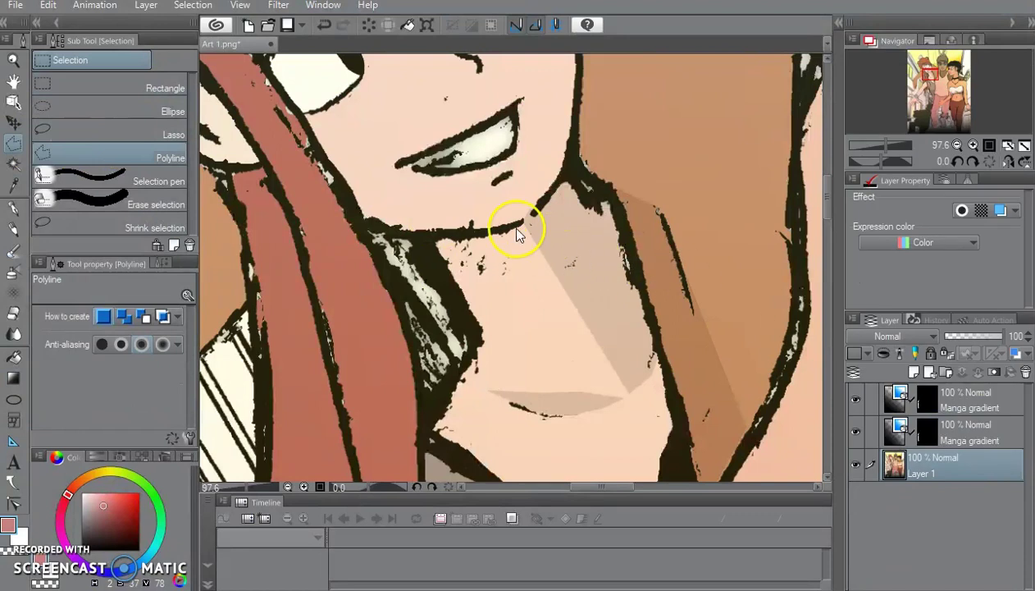
pyautogui.hotkey('ctrl', 'shift', 'e')
# Polyline-select the red-haired girl's neck shadow, fill it peach skin colour, and deselect
pyautogui.click(523, 230)
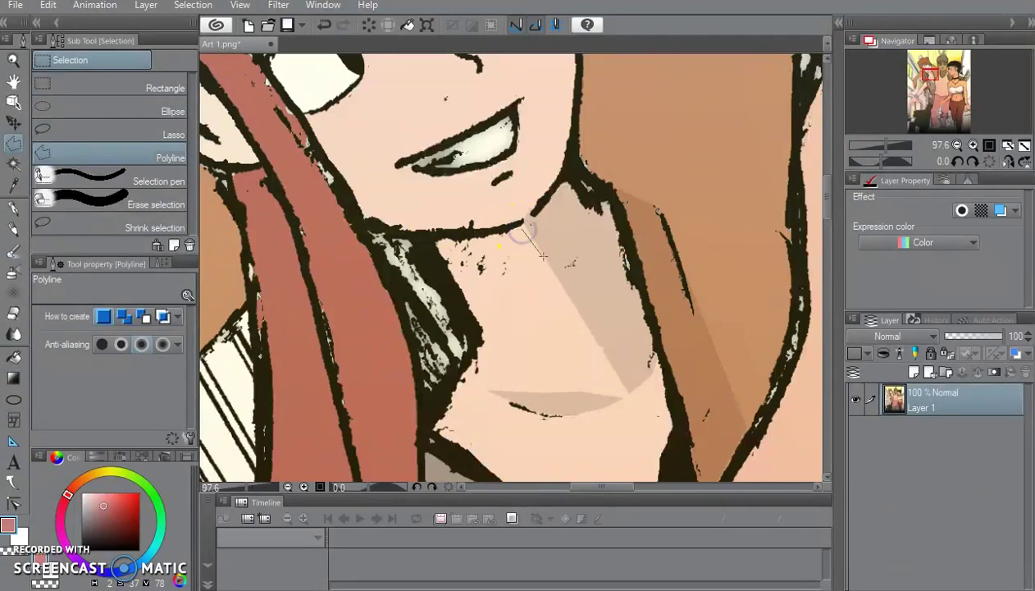
pyautogui.moveTo(577, 279)
pyautogui.mouseDown()
pyautogui.moveTo(596, 300)
pyautogui.moveTo(617, 378)
pyautogui.mouseUp()
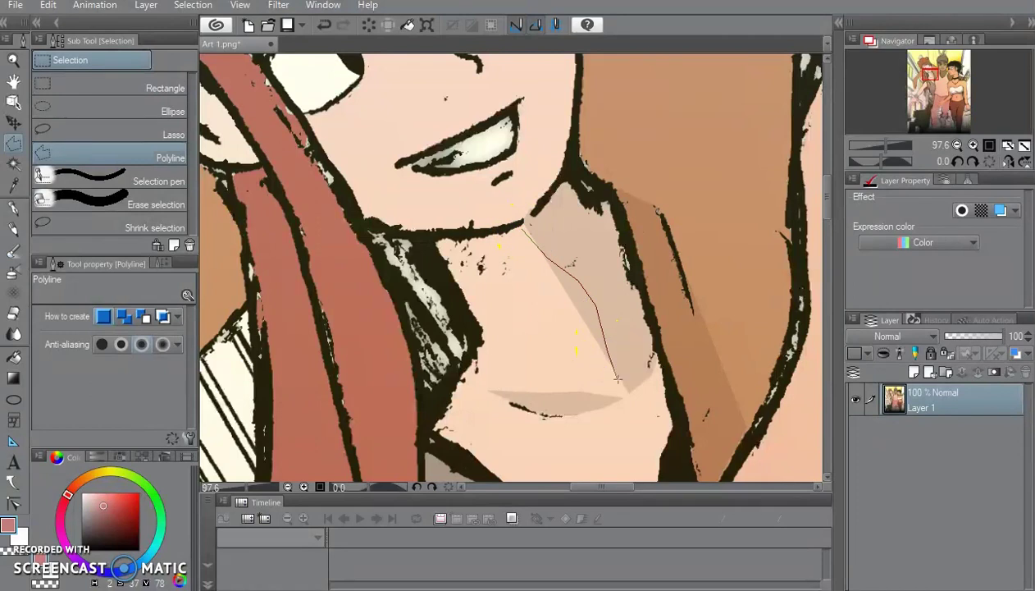
pyautogui.click(546, 328)
pyautogui.click(523, 229)
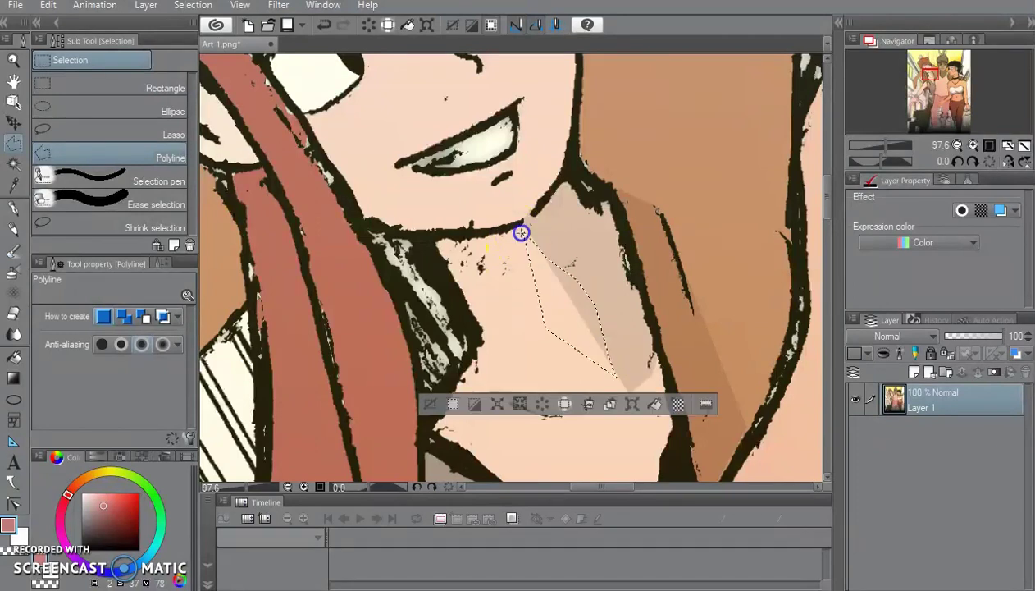
pyautogui.click(16, 358)
pyautogui.keyDown('alt'); pyautogui.click(518, 325); pyautogui.keyUp('alt')
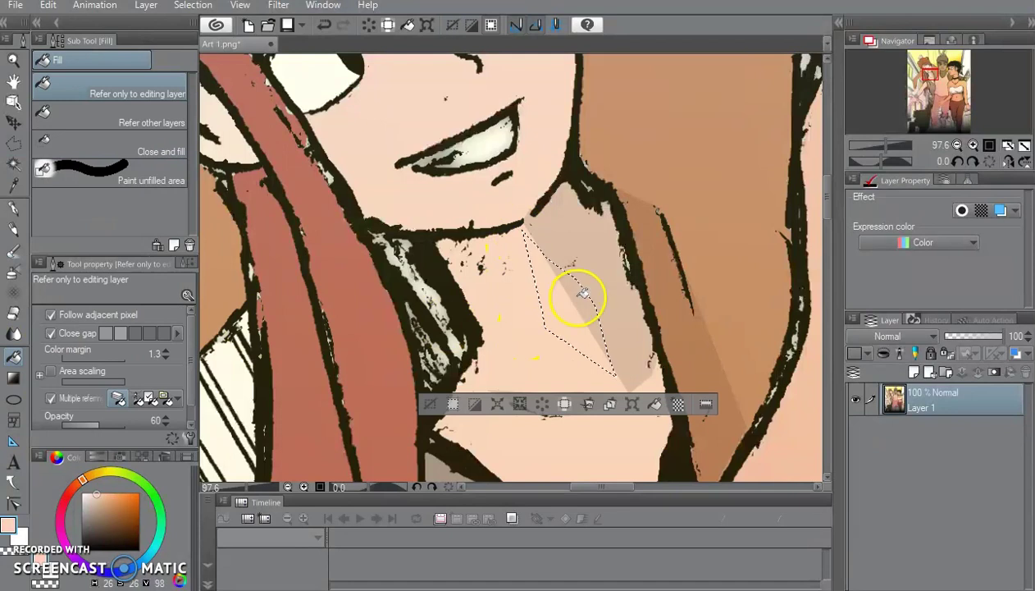
pyautogui.click(578, 297)
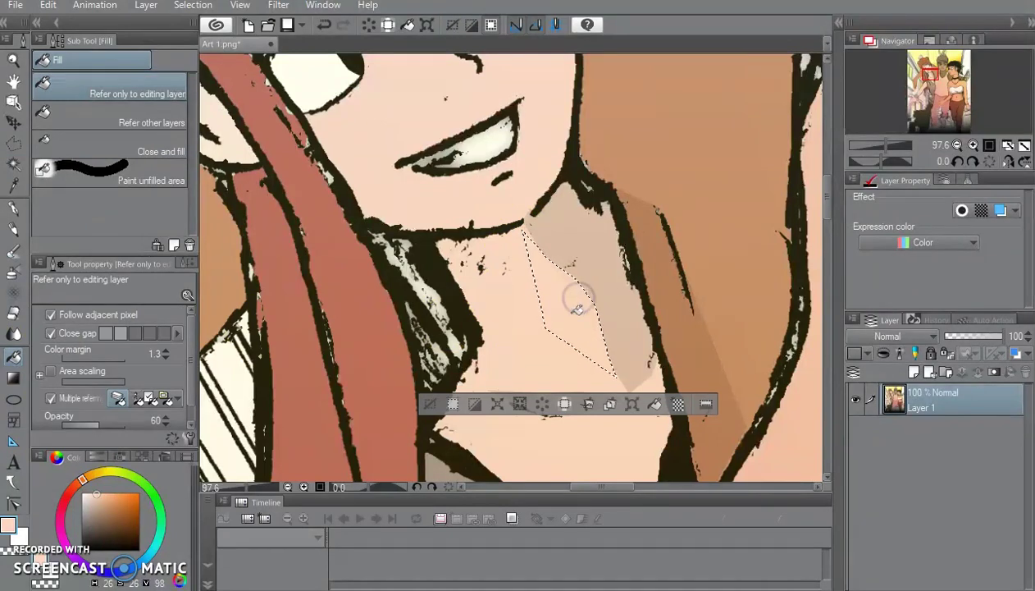
pyautogui.click(193, 5)
pyautogui.click(205, 42)
# Fill the girl's ear interior and small gaps near her eye and face with skin colour
pyautogui.scroll(-5, 536, 300)
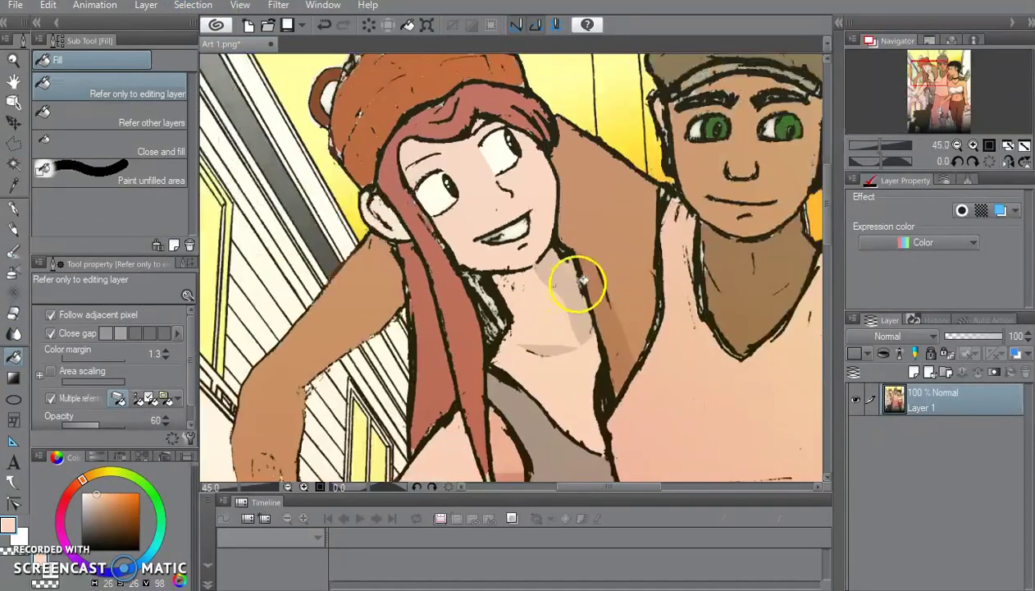
pyautogui.scroll(-1, 744, 273)
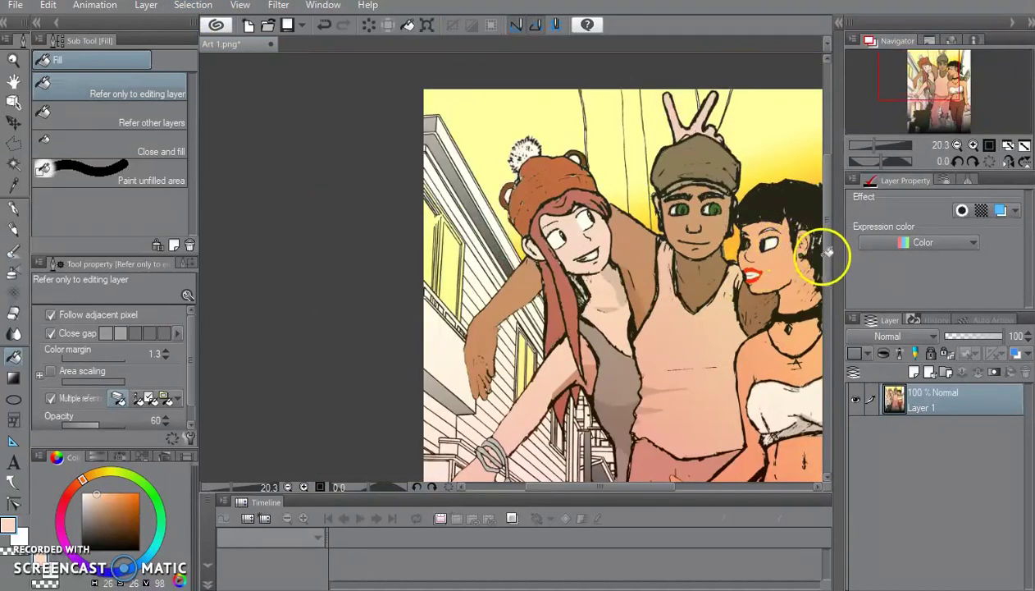
pyautogui.scroll(-3, 828, 262)
pyautogui.scroll(-3, 533, 341)
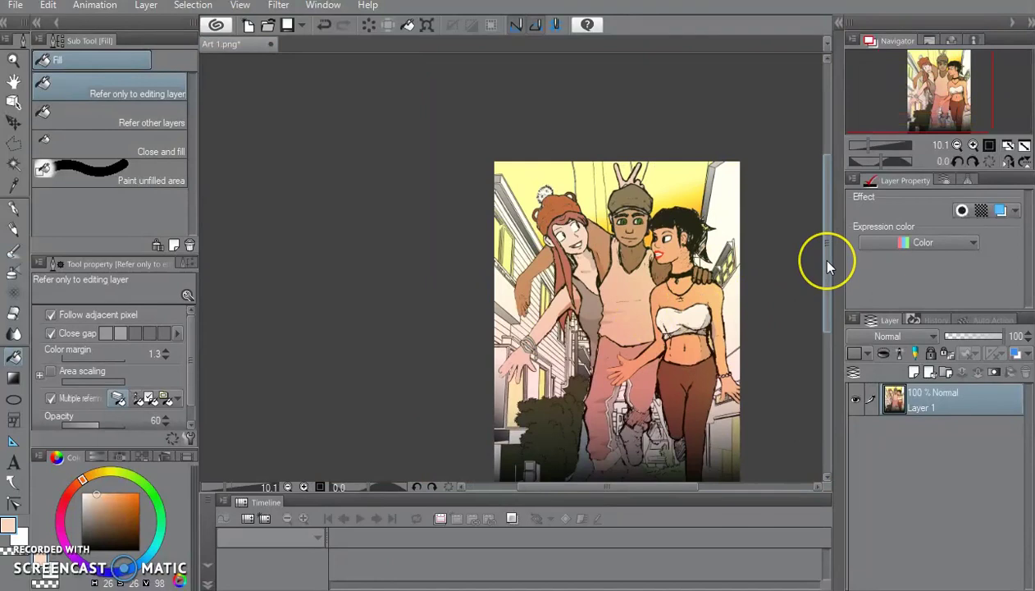
pyautogui.moveTo(826, 262); pyautogui.dragTo(827, 284)
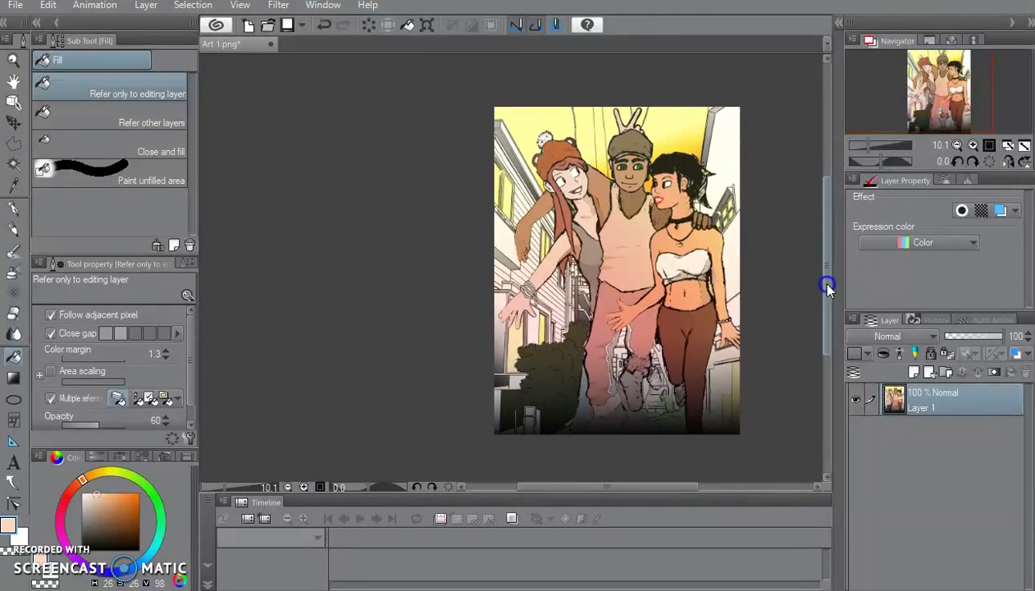
pyautogui.scroll(1, 767, 191)
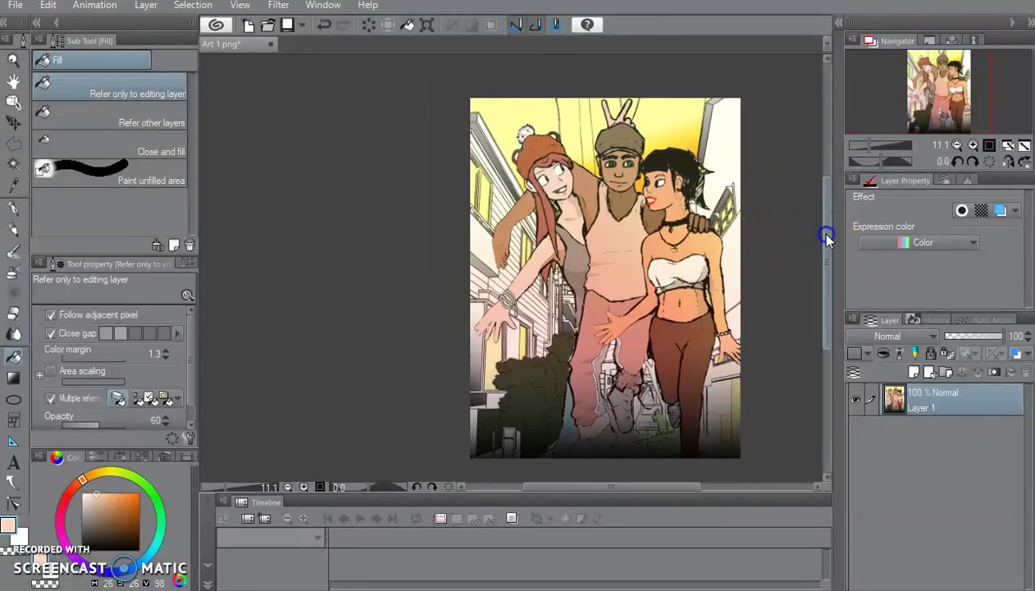
pyautogui.moveTo(825, 232); pyautogui.dragTo(827, 240)
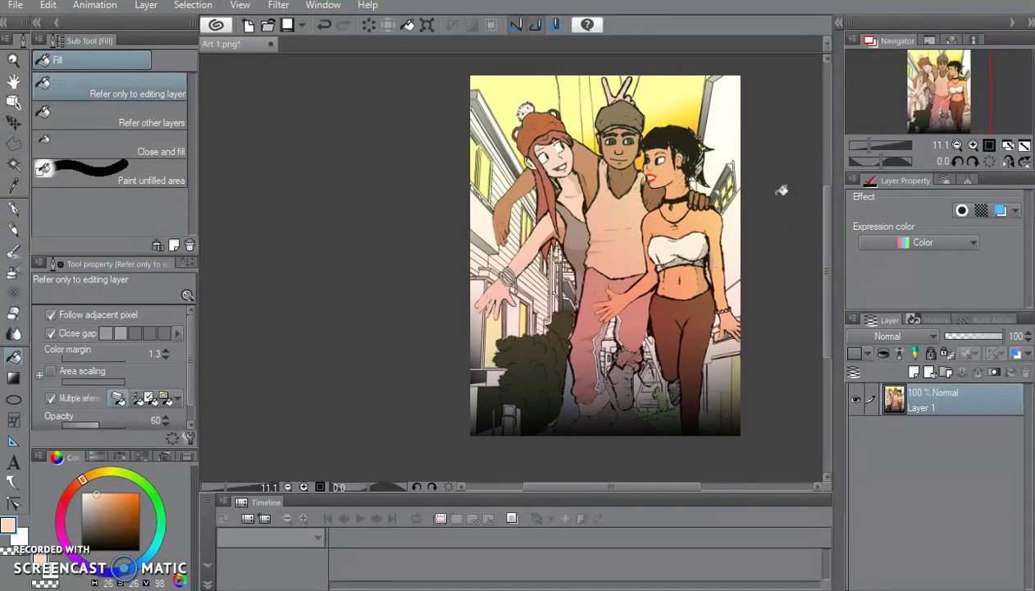
pyautogui.scroll(10, 527, 182)
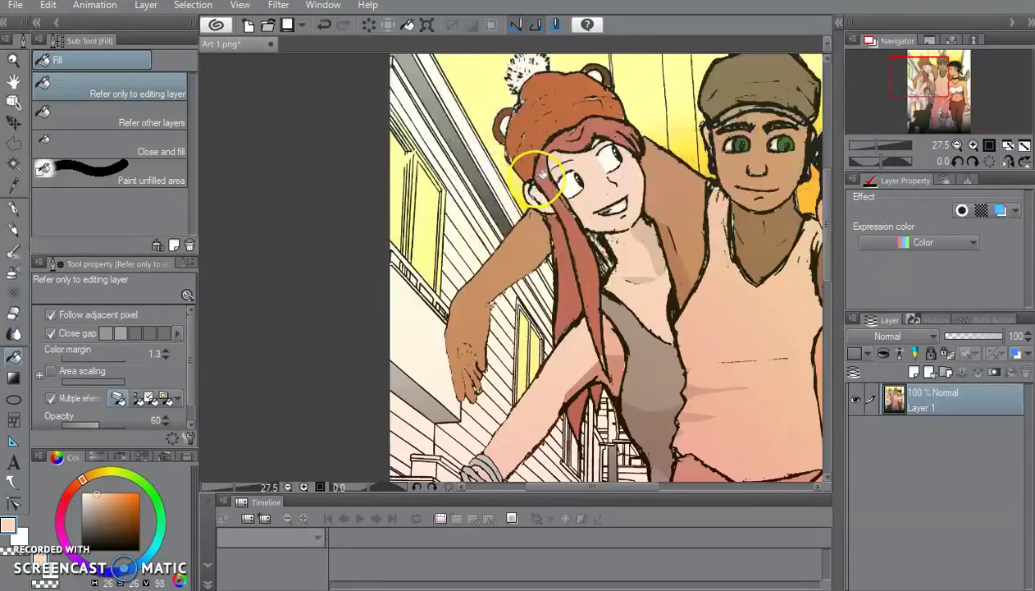
pyautogui.scroll(5, 570, 186)
pyautogui.click(518, 233)
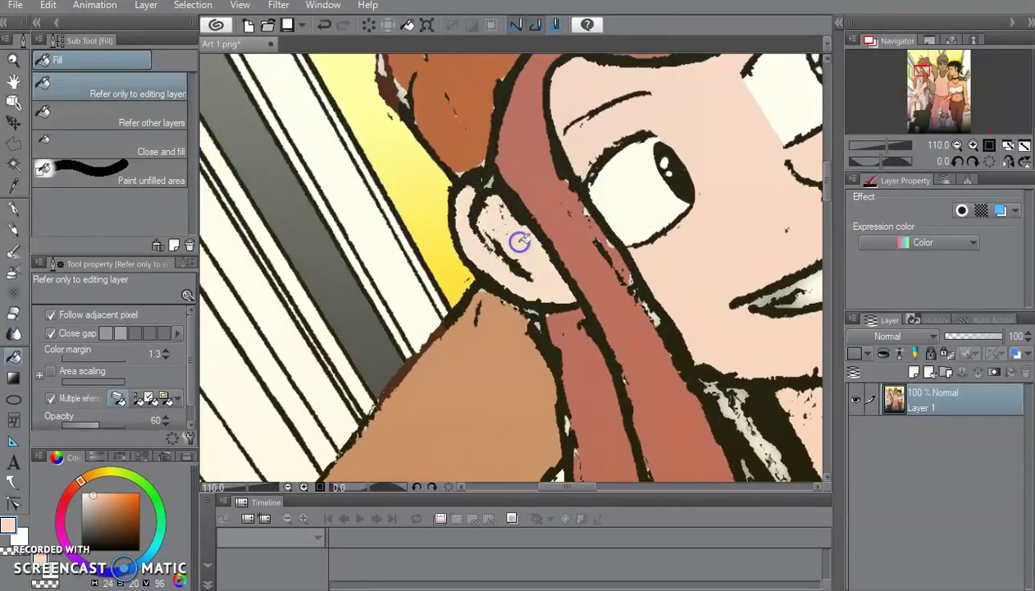
pyautogui.click(685, 215)
pyautogui.scroll(-6, 684, 214)
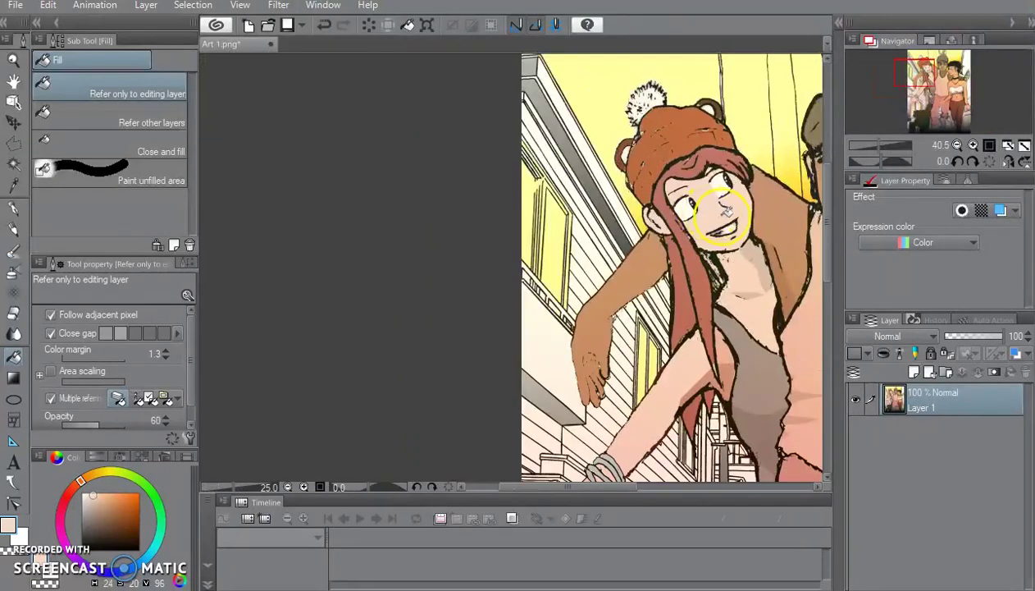
pyautogui.click(762, 234)
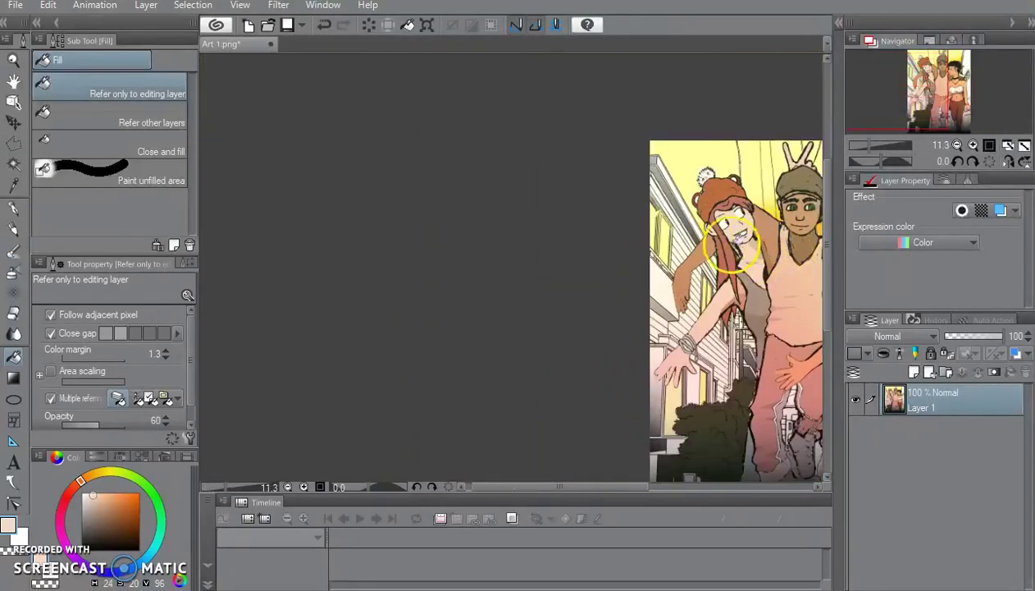
pyautogui.scroll(2, 748, 180)
pyautogui.scroll(3, 738, 179)
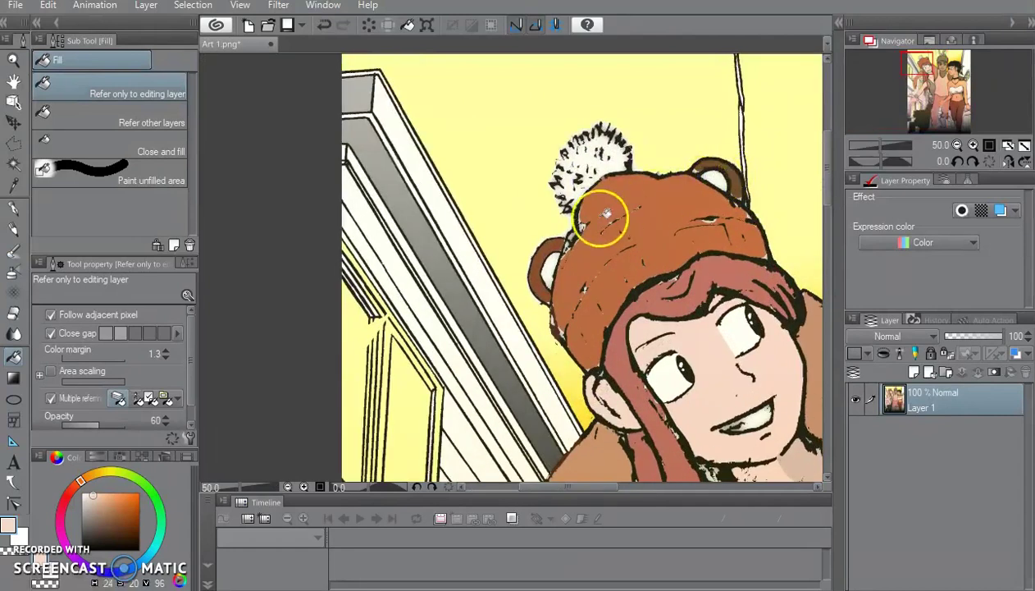
# Eyedrop the hat and hair colours and fill the inner bear-hat ears, redoing a wrong fill
pyautogui.keyDown('alt'); pyautogui.click(631, 203); pyautogui.keyUp('alt')
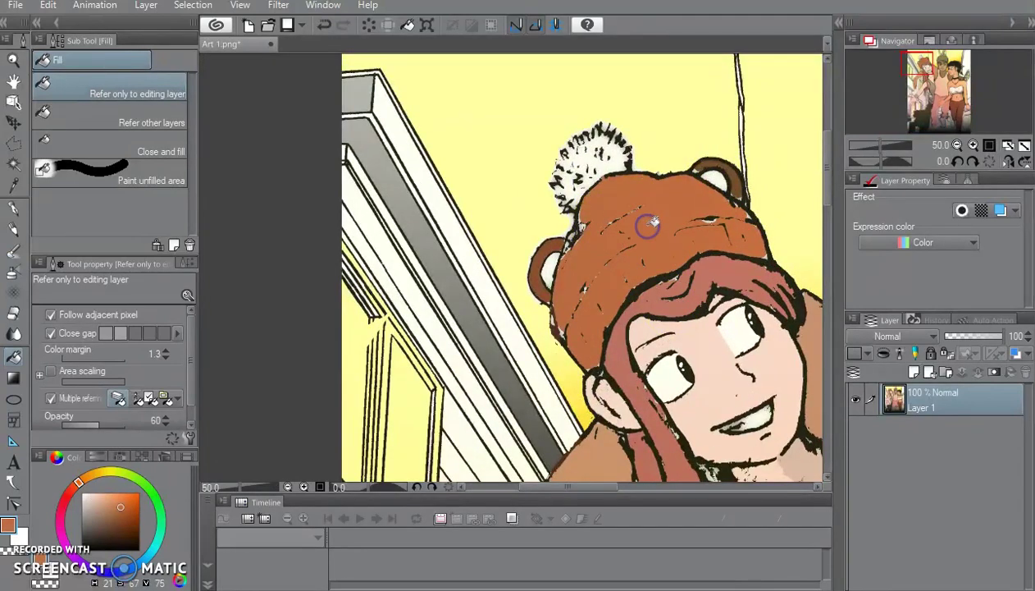
pyautogui.keyDown('alt'); pyautogui.click(704, 277); pyautogui.keyUp('alt')
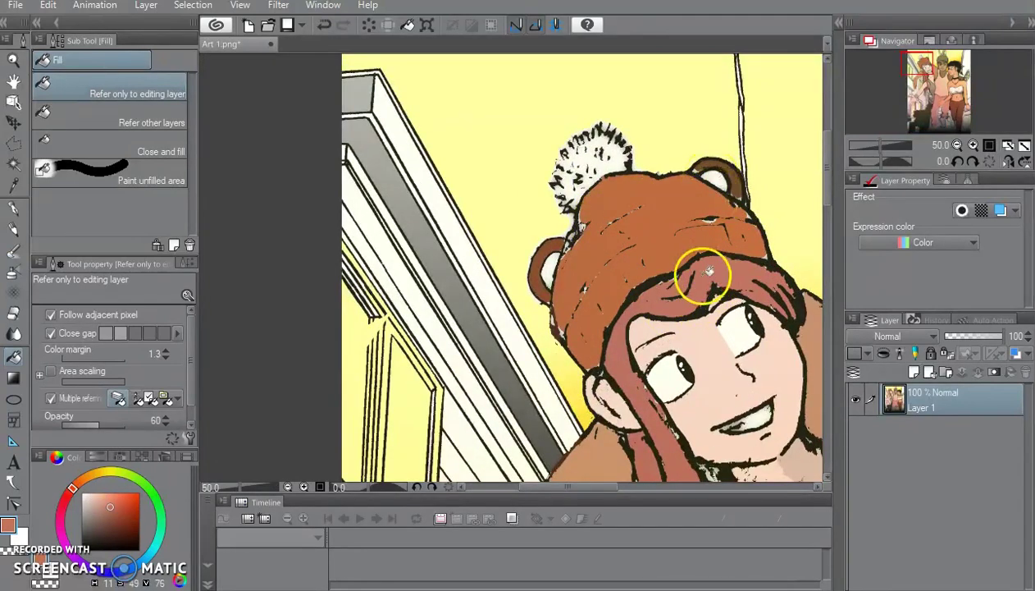
pyautogui.click(704, 178)
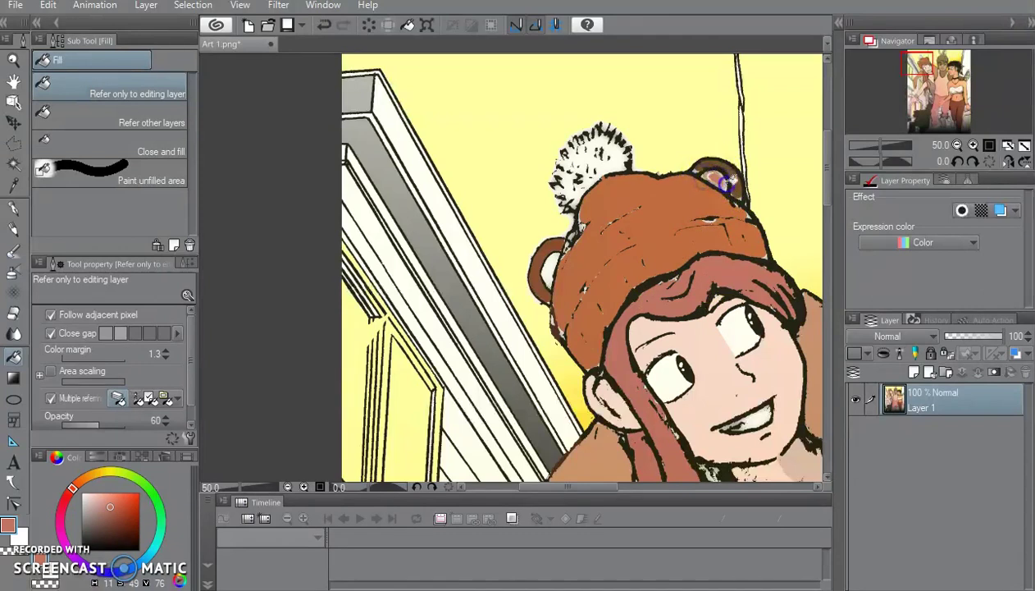
pyautogui.click(547, 256)
pyautogui.click(566, 241)
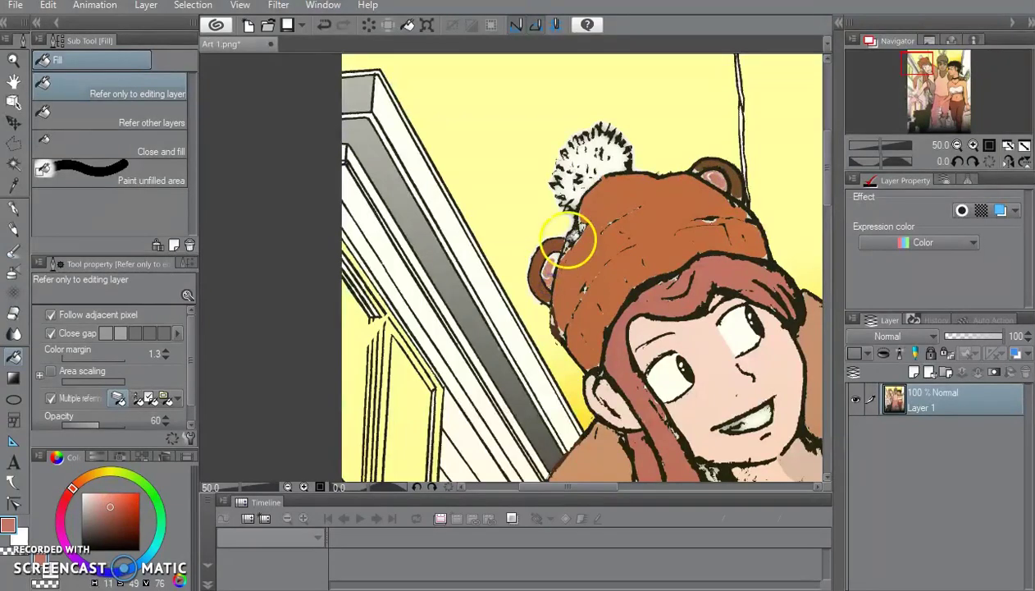
pyautogui.hotkey('ctrl', 'z')
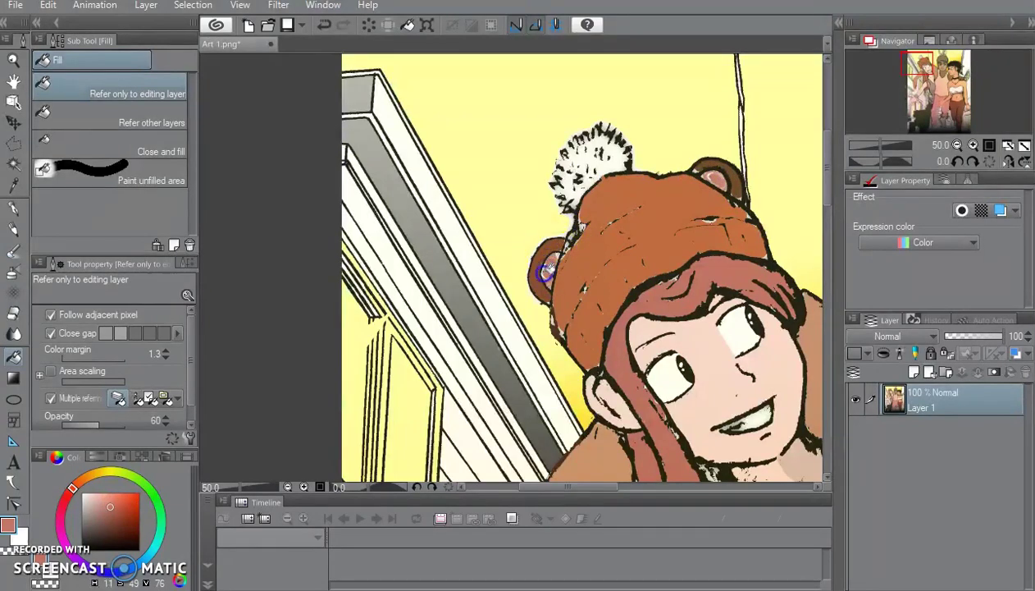
pyautogui.click(555, 258)
# Fill a gap near the right hat ear and the steps behind the girls' feet
pyautogui.click(721, 205)
pyautogui.scroll(-2, 736, 201)
pyautogui.scroll(-10, 736, 201)
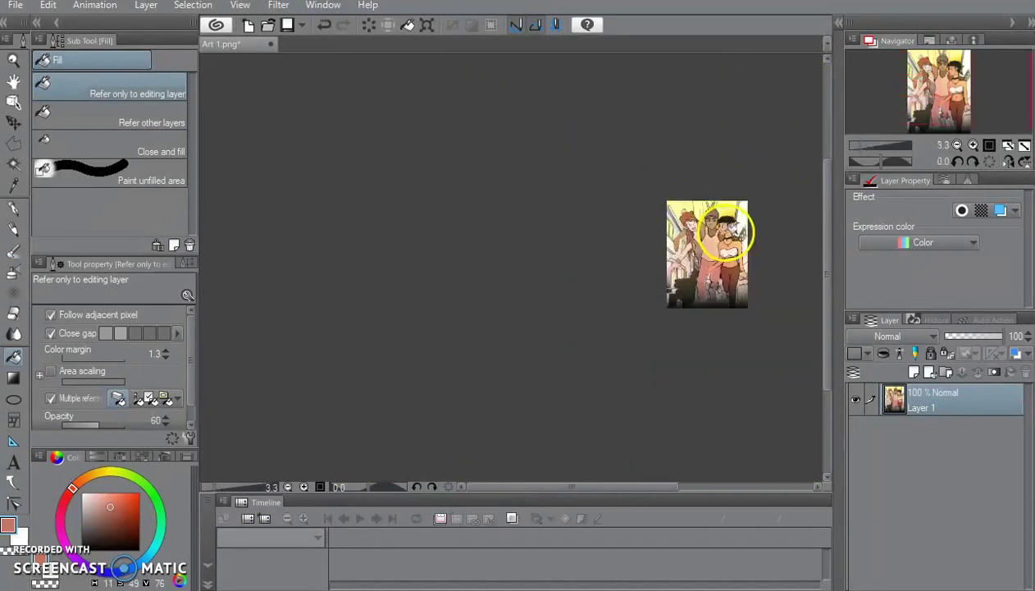
pyautogui.scroll(6, 733, 235)
pyautogui.scroll(-2, 721, 361)
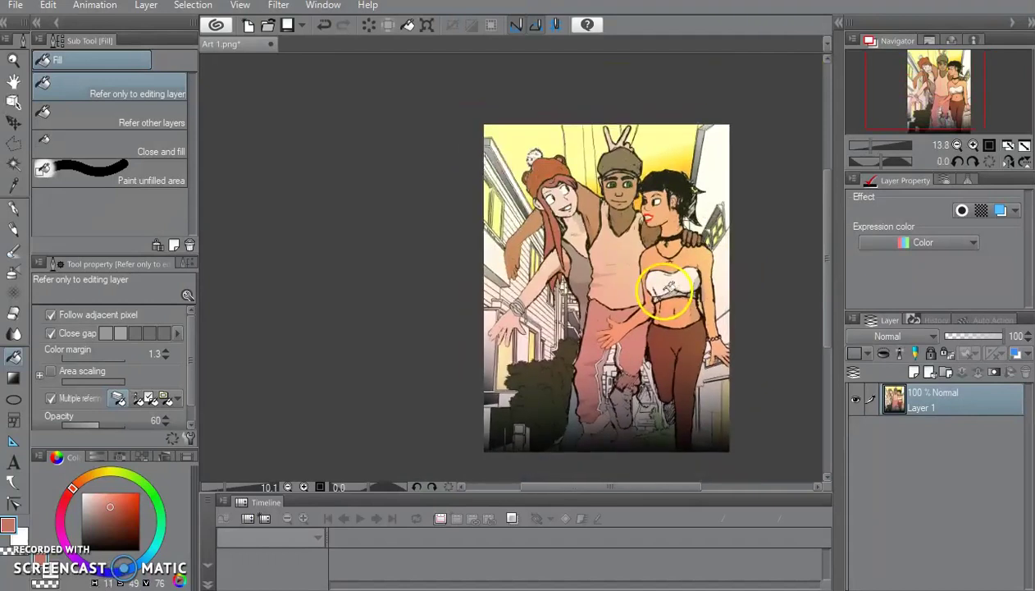
pyautogui.scroll(1, 563, 306)
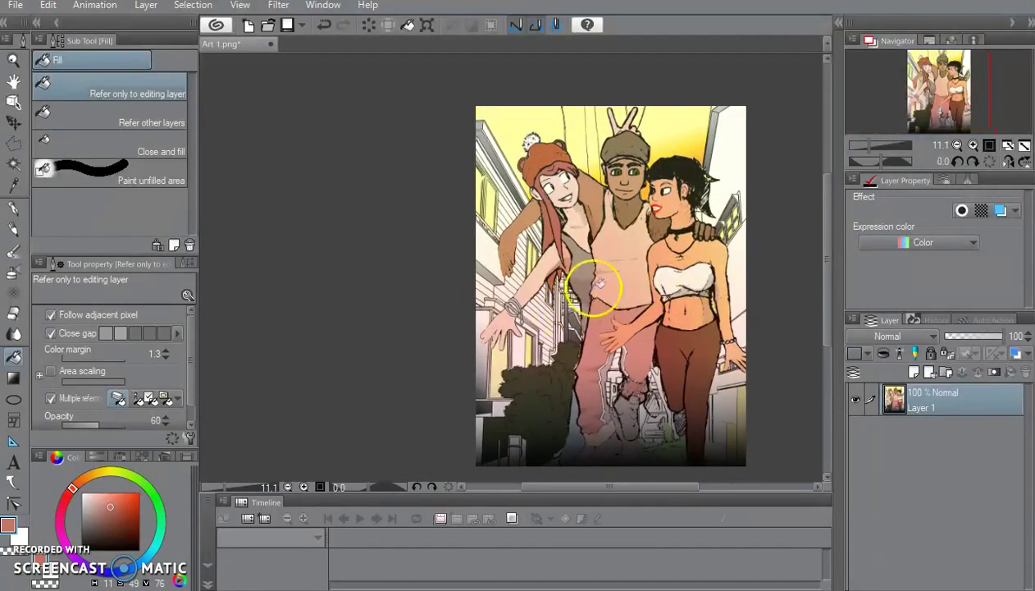
pyautogui.scroll(-1, 765, 254)
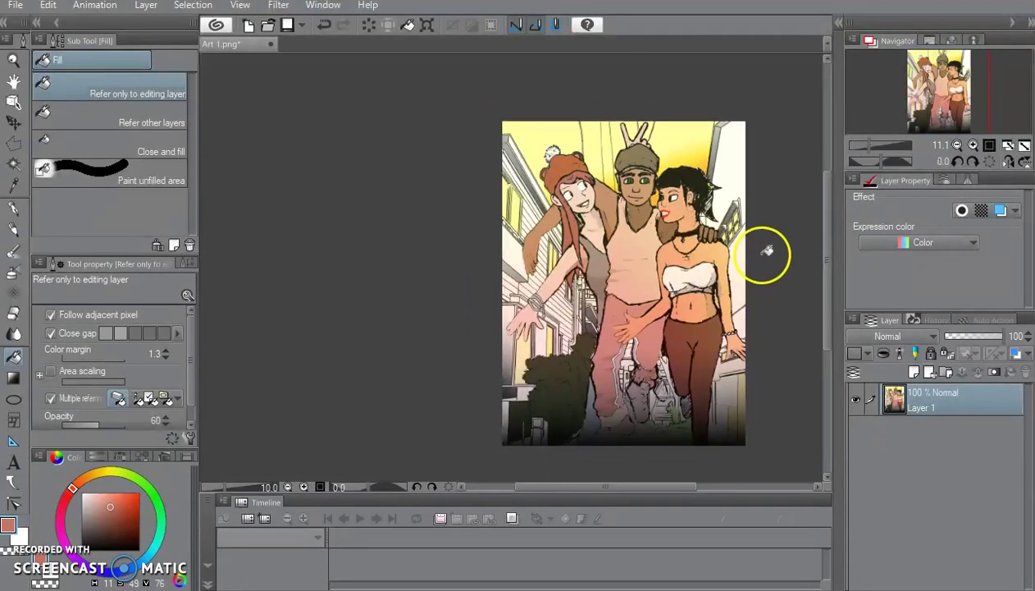
pyautogui.scroll(1, 776, 382)
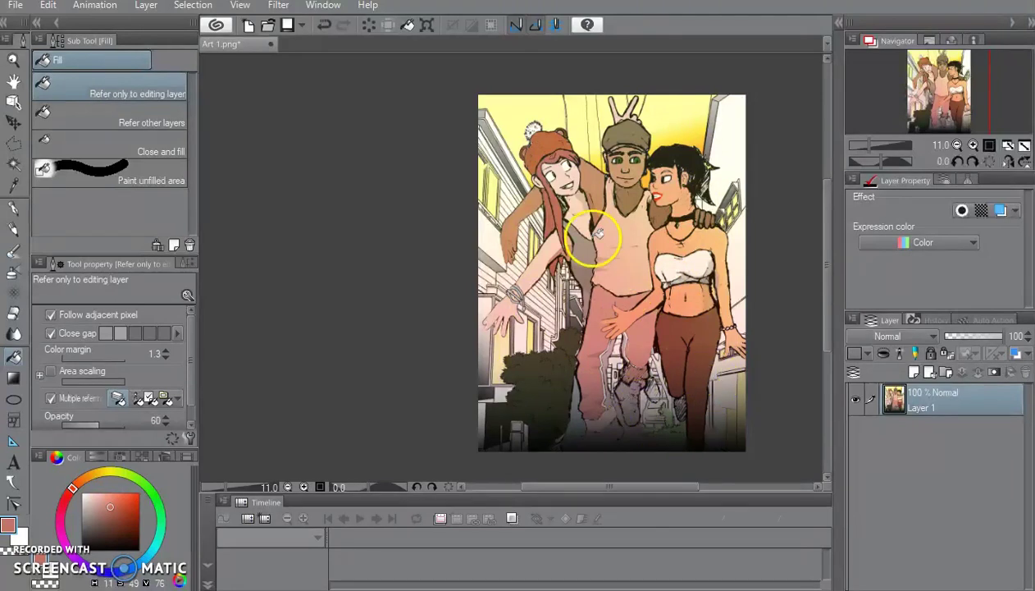
pyautogui.scroll(5, 649, 435)
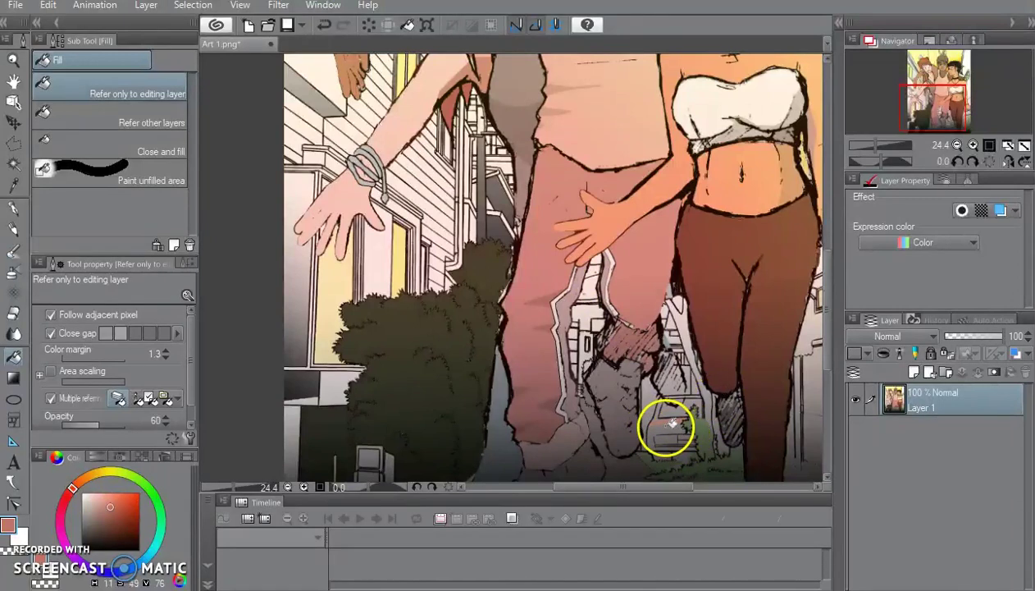
pyautogui.click(654, 444)
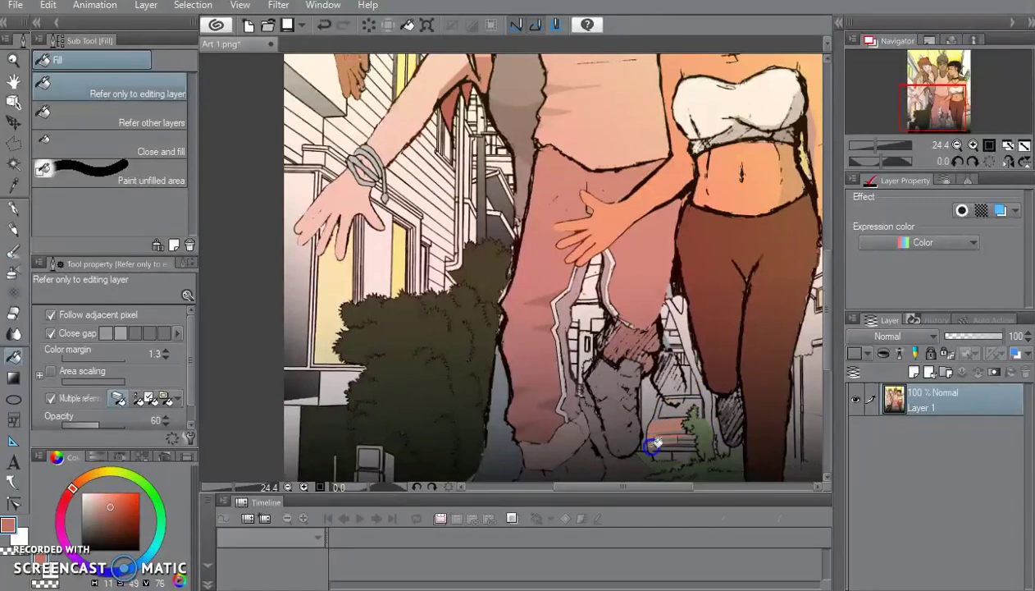